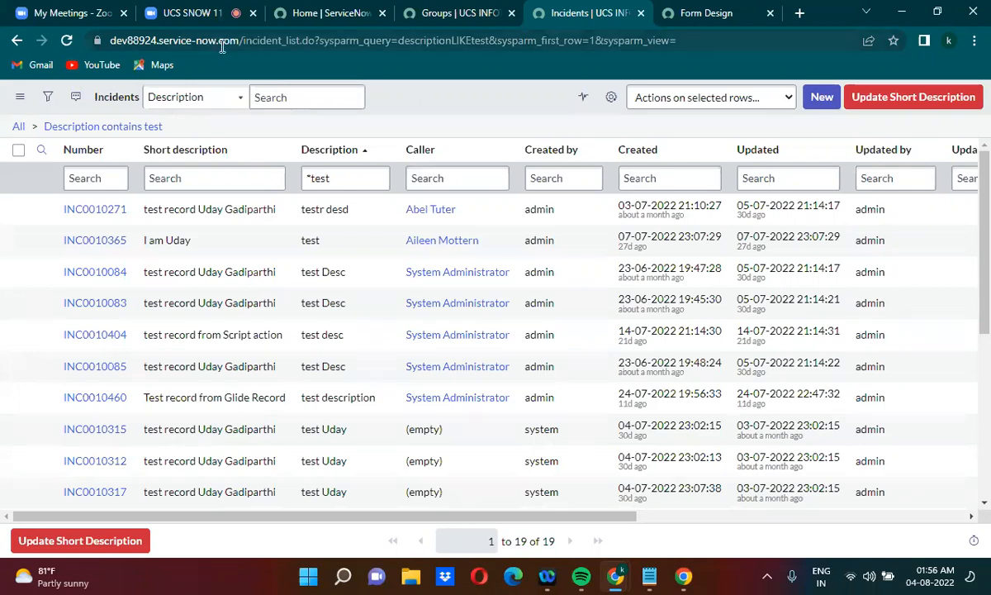
click(441, 6)
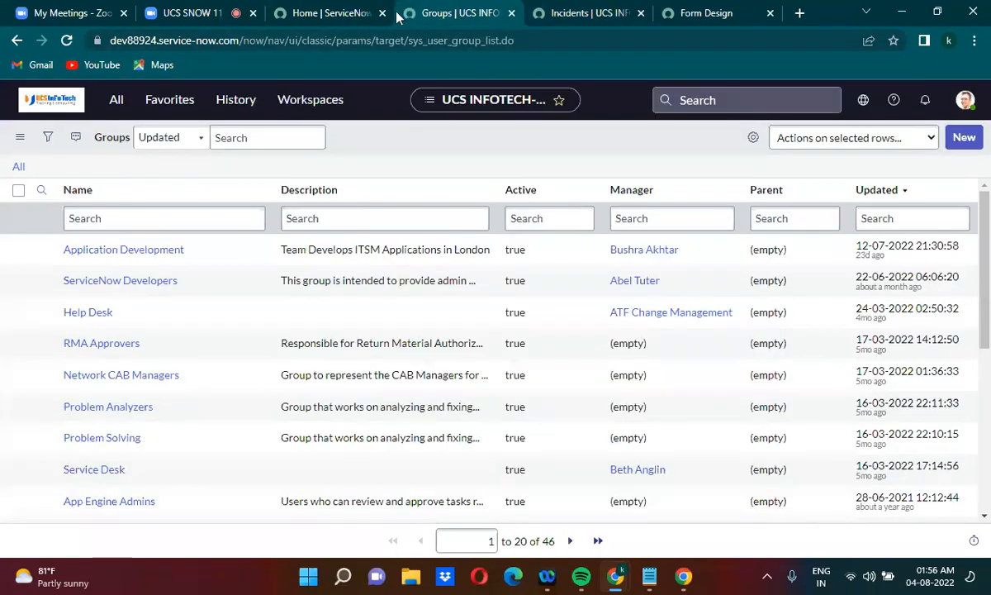
drag(242, 39, 743, 27)
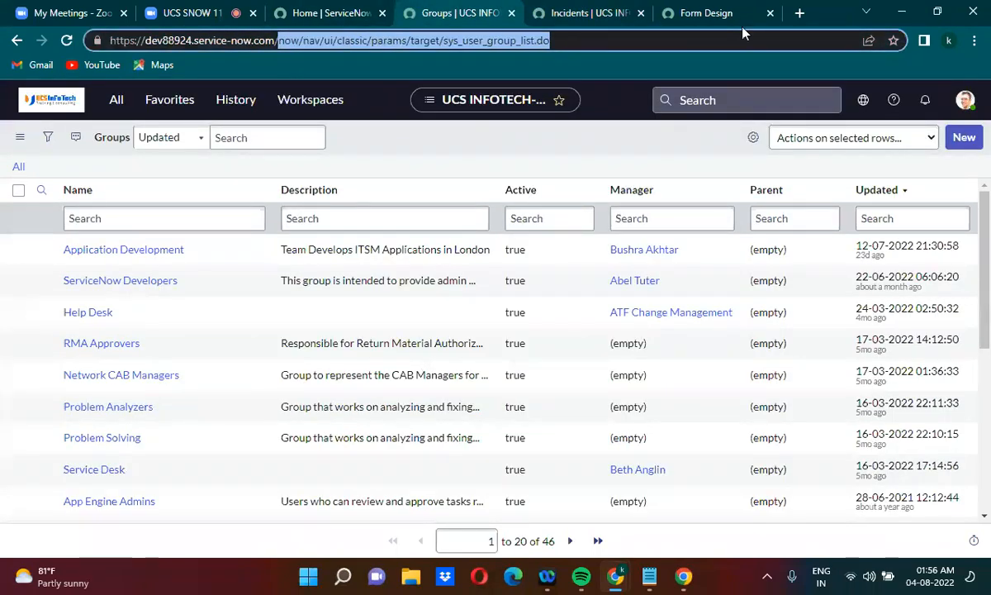
text(now/nav/ui/classic/params/target/ui_page.do%3Fsys_id%3Dbec875e32f041110dee09dacf699b6b1)
key(Return)
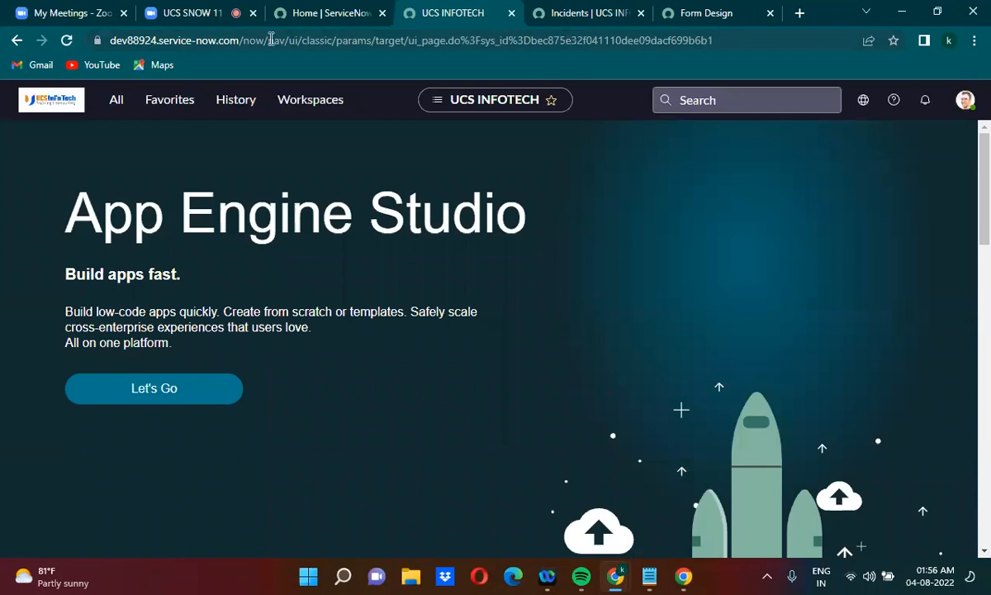
drag(245, 40, 796, 12)
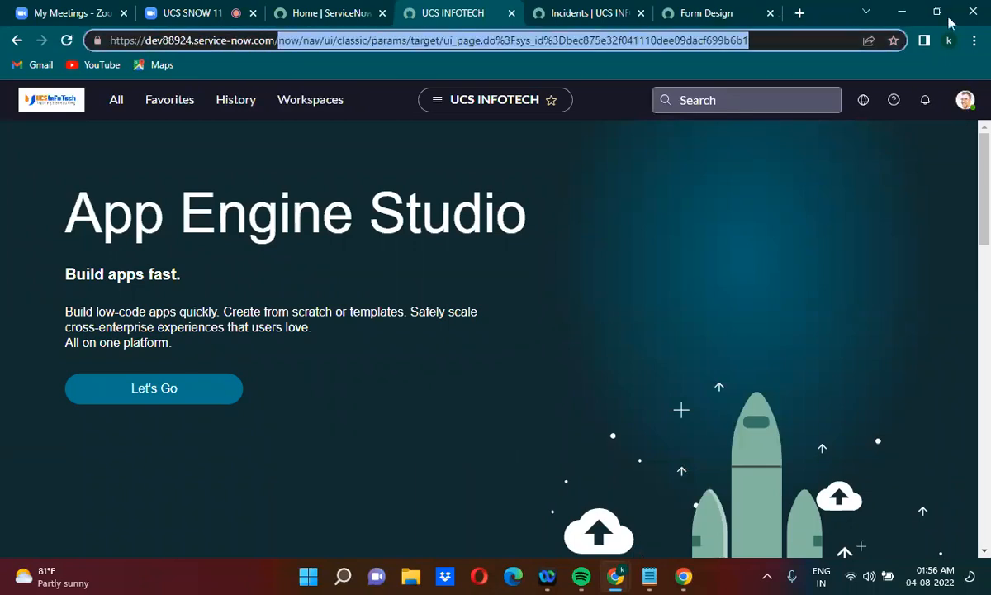
key(BackSpace)
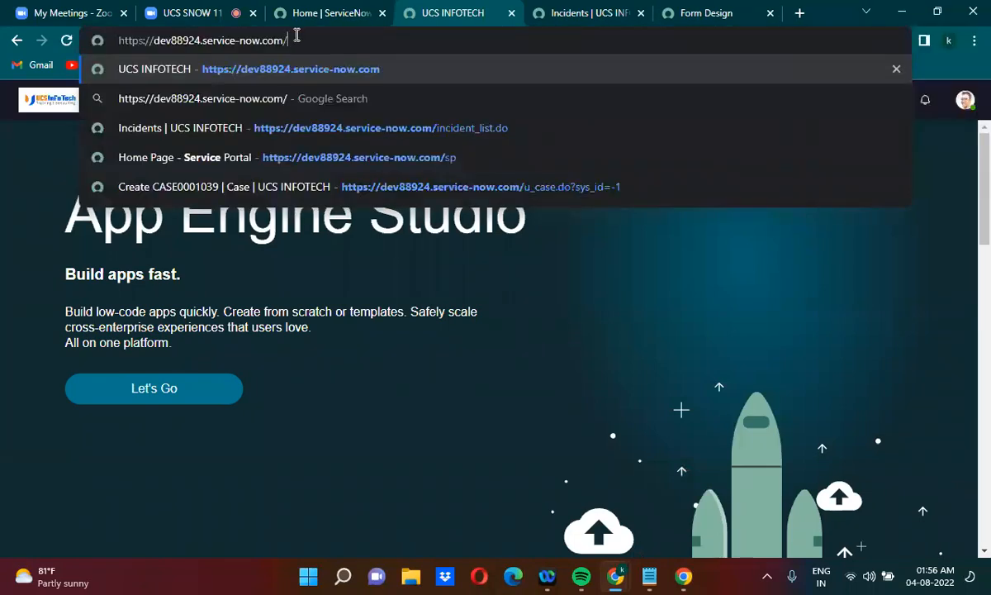
drag(278, 37, 95, 40)
key(ctrl+c)
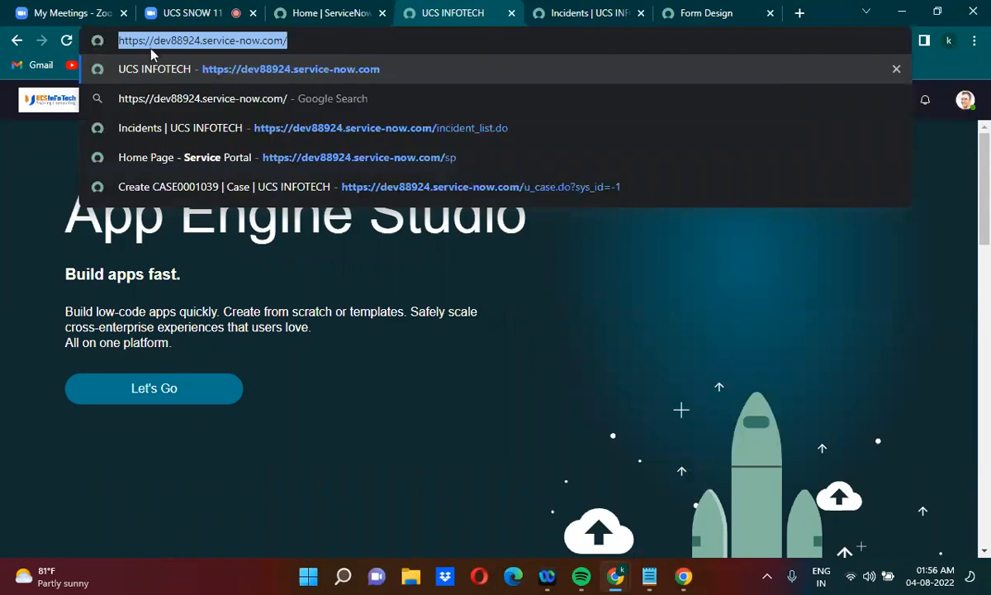
click(649, 576)
right_click(653, 578)
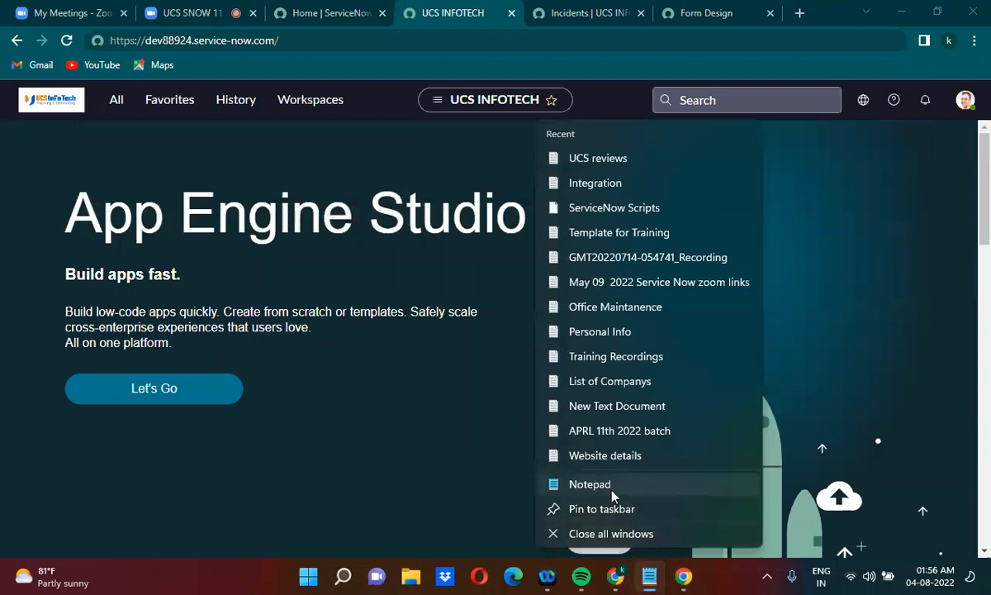
click(613, 496)
key(ctrl+v)
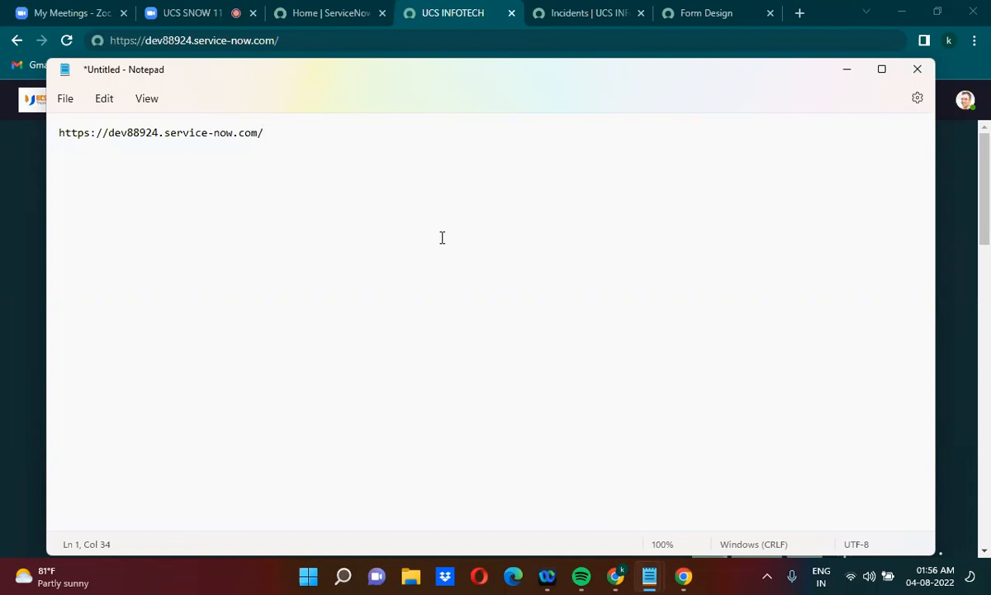
Try replacing the instance name dev88924 in the address with tcs, and undo it
click(108, 132)
drag(109, 134, 161, 134)
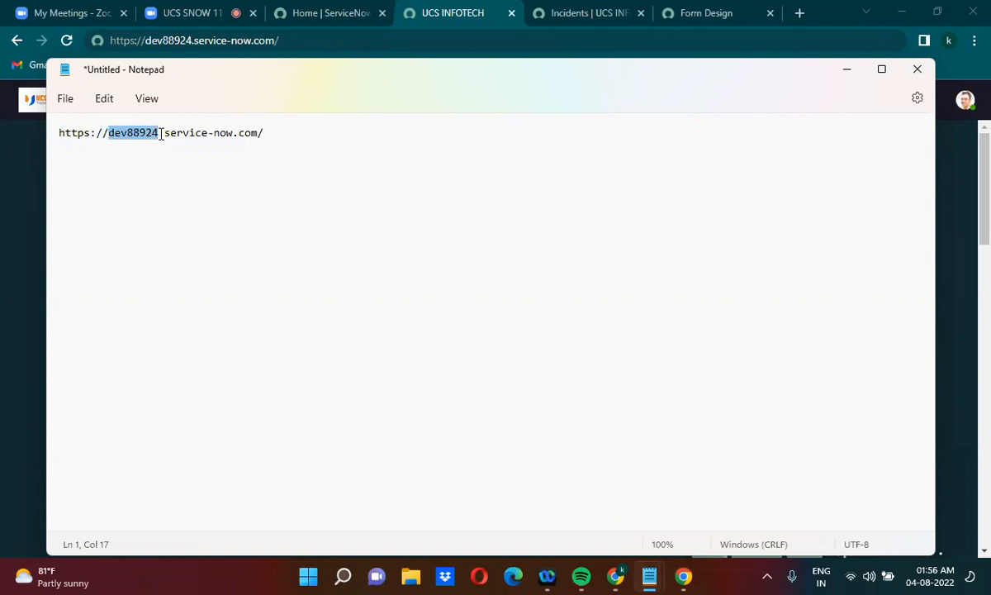
text(tcs)
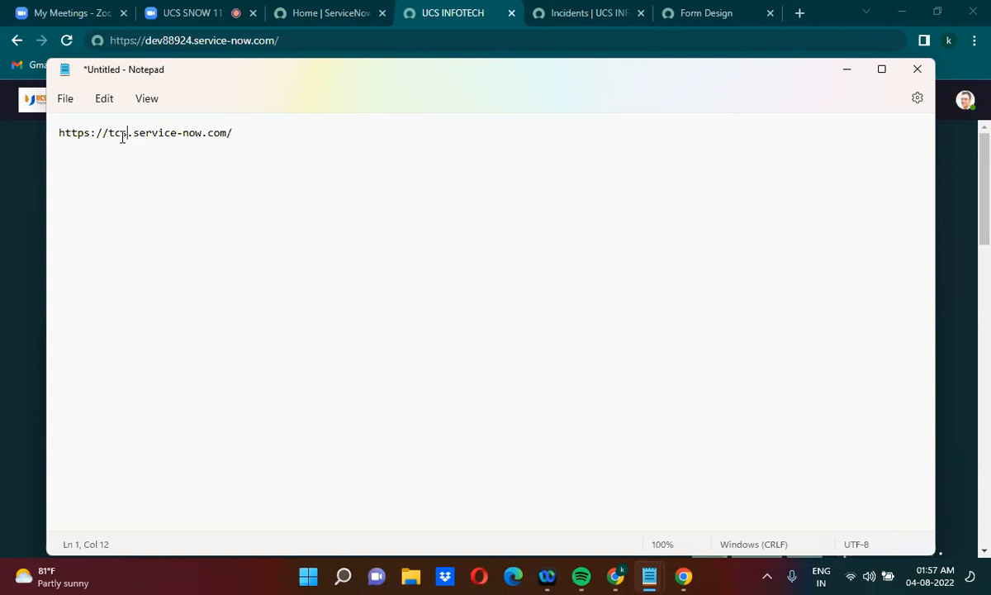
key(ctrl+z)
Append u_case.do?sys_id=-1 to the end of the base address
click(290, 131)
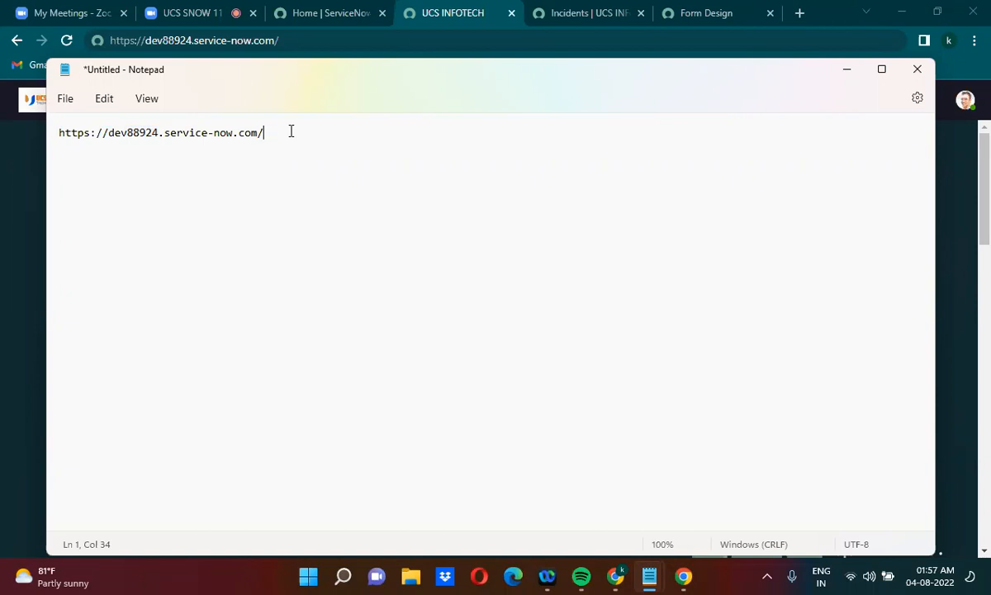
text(u_car)
text(e_)
key(BackSpace)
text(.do?sys_id=-1)
Switch to the browser, load u_case_list.do in place of the filtered incident list, and open a new Case record form
click(850, 72)
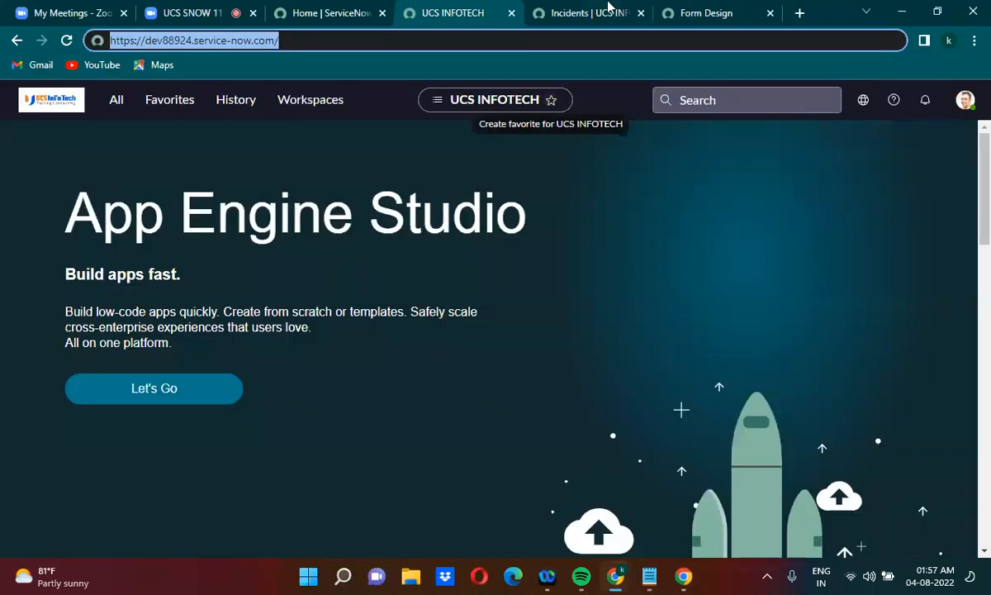
click(568, 12)
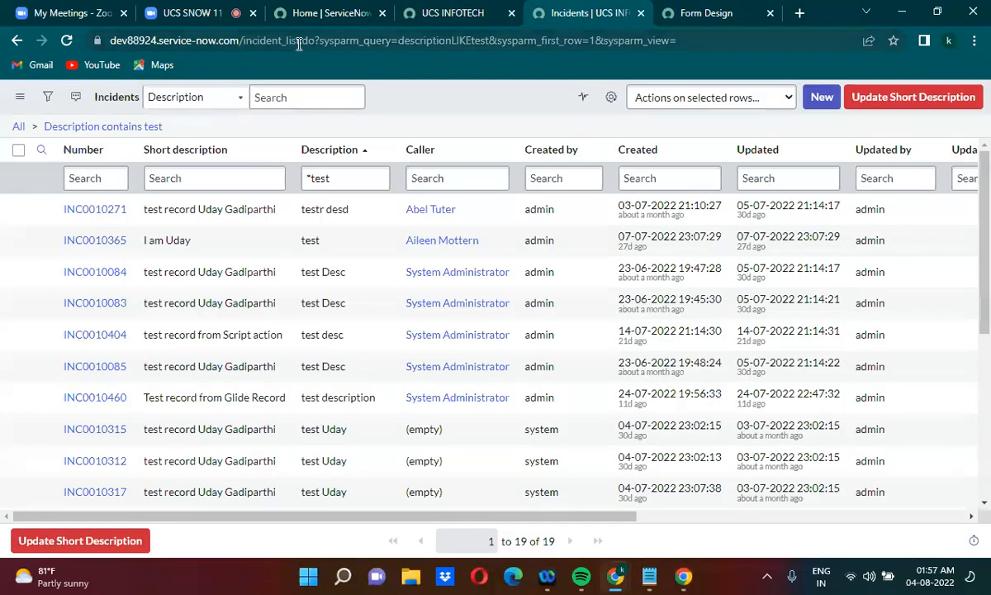
drag(315, 40, 875, 35)
key(BackSpace)
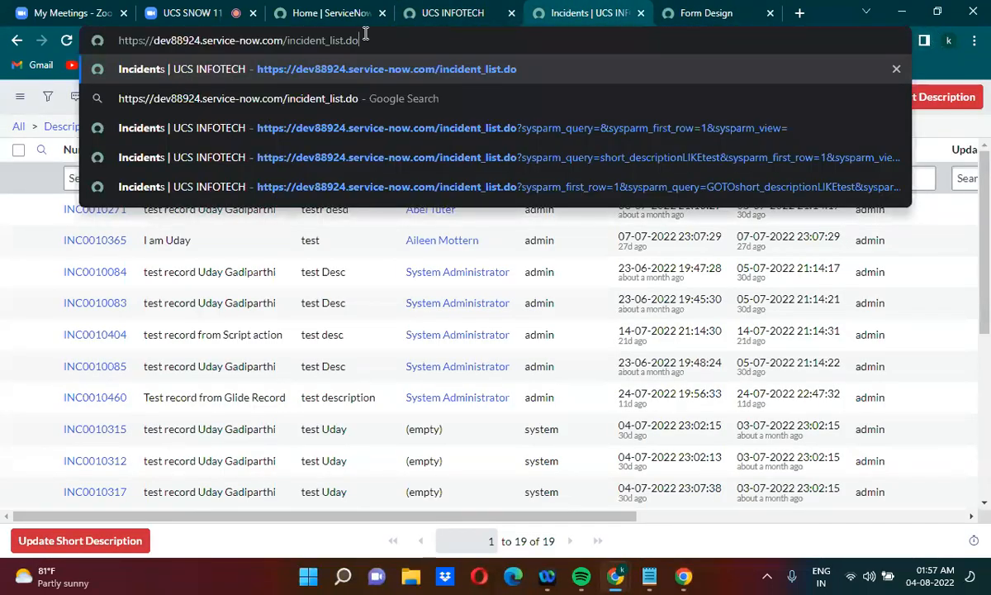
drag(287, 40, 328, 43)
text(u_)
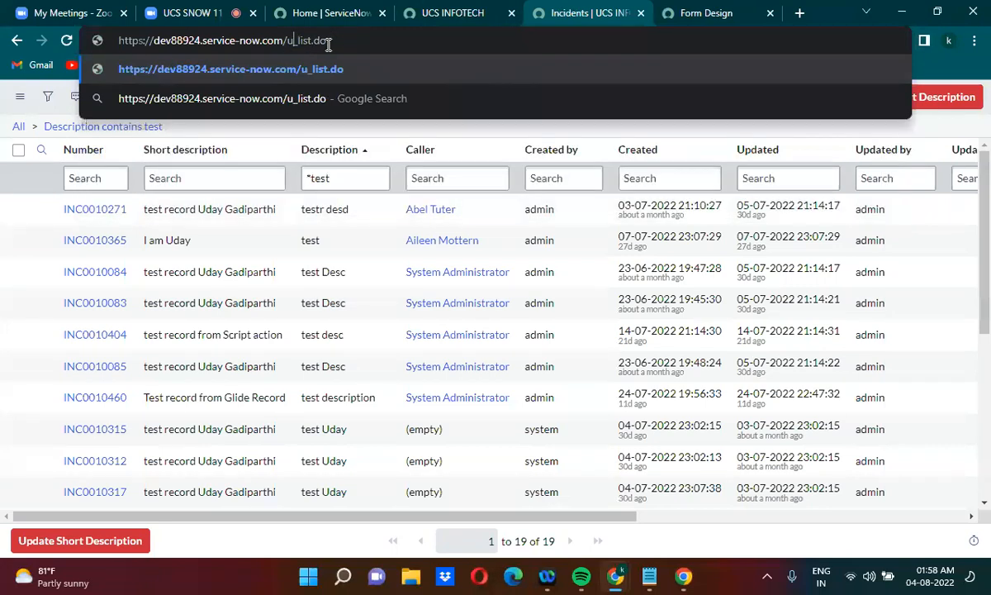
text(case_)
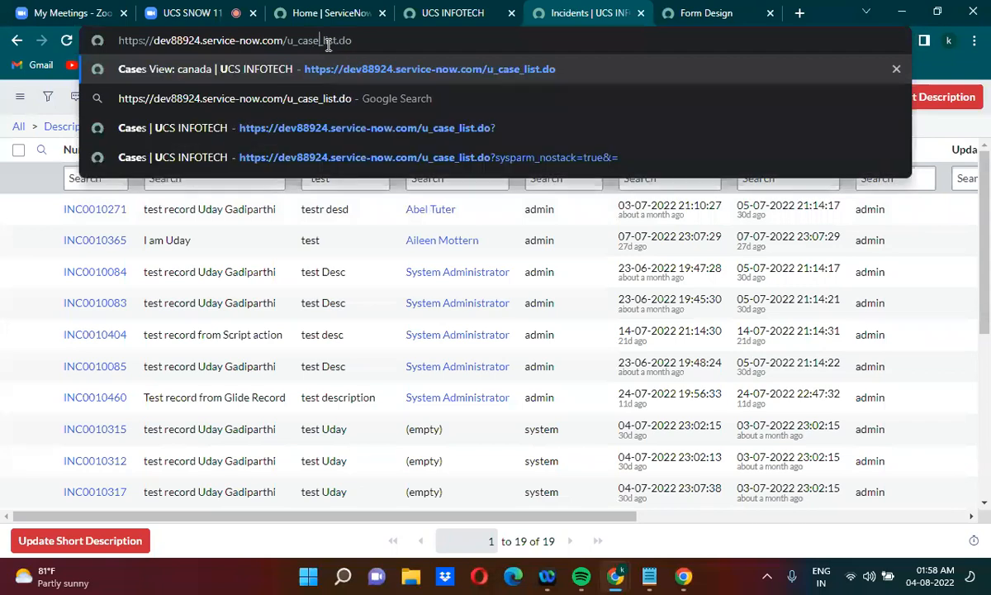
key(Return)
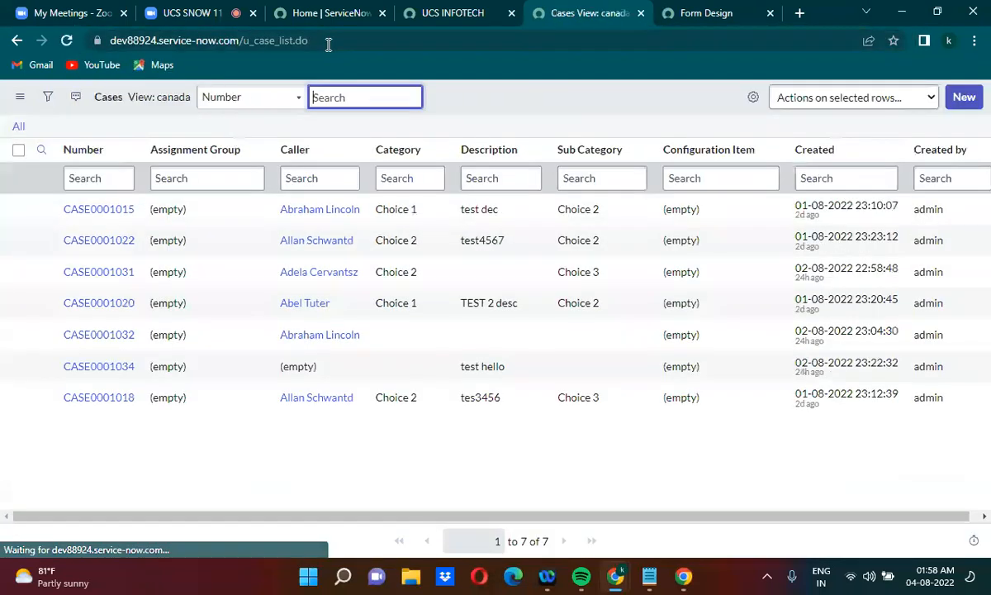
click(964, 98)
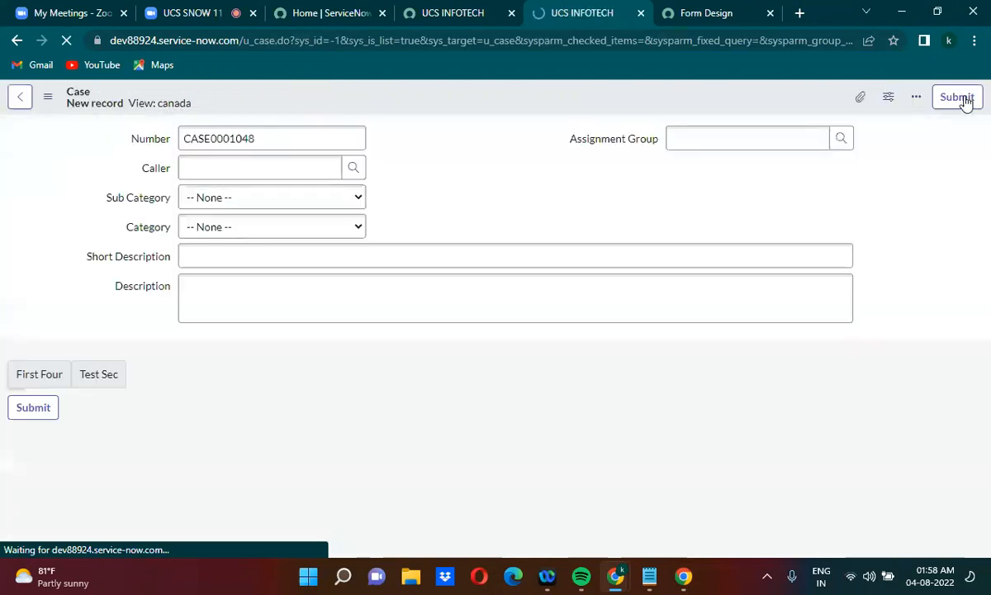
click(430, 175)
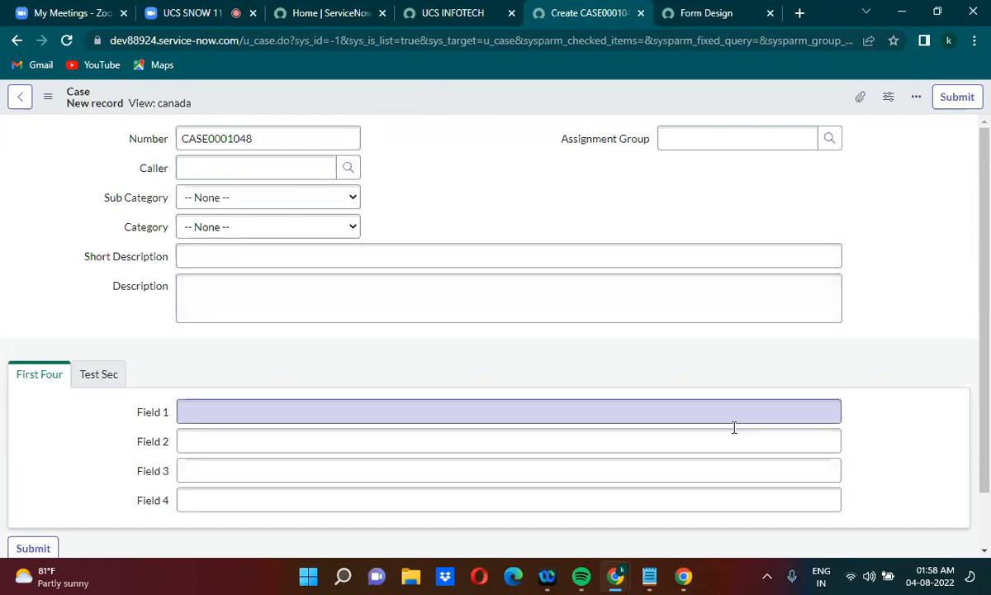
Switch to the untitled Notepad document and append &sysparm_query= to the case address
click(650, 576)
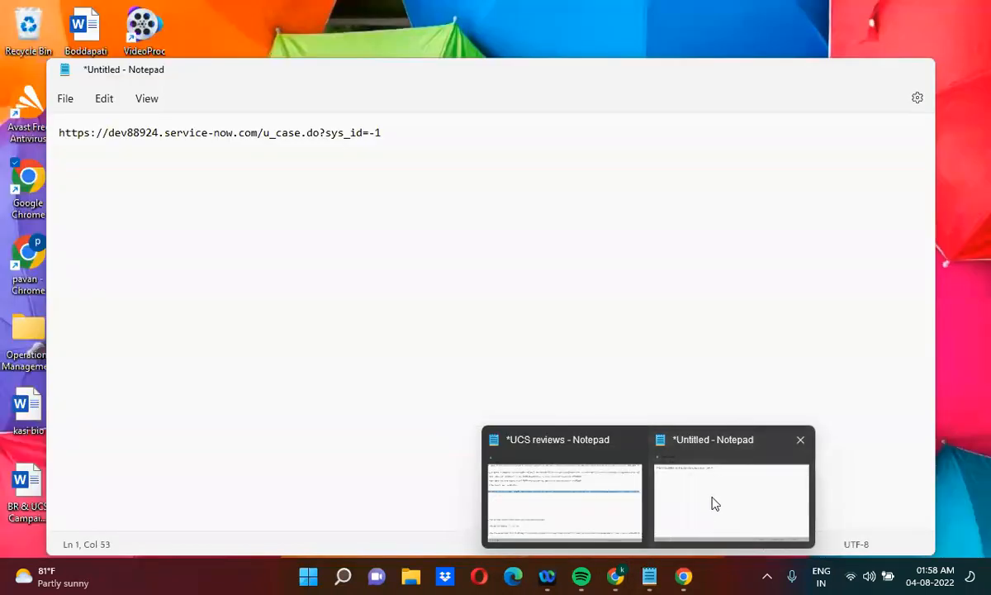
click(713, 504)
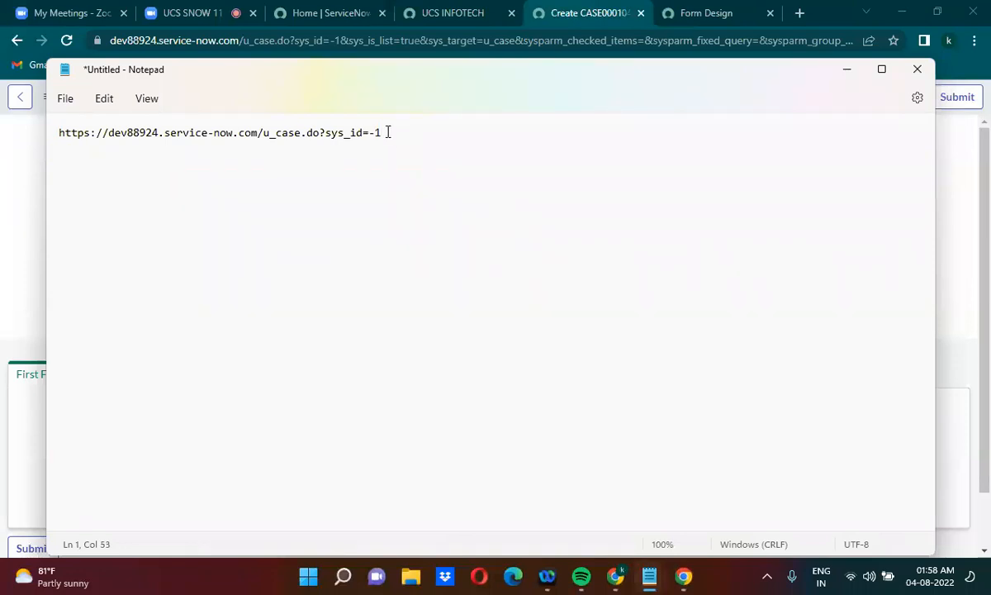
text(&)
text(sysparm_query=)
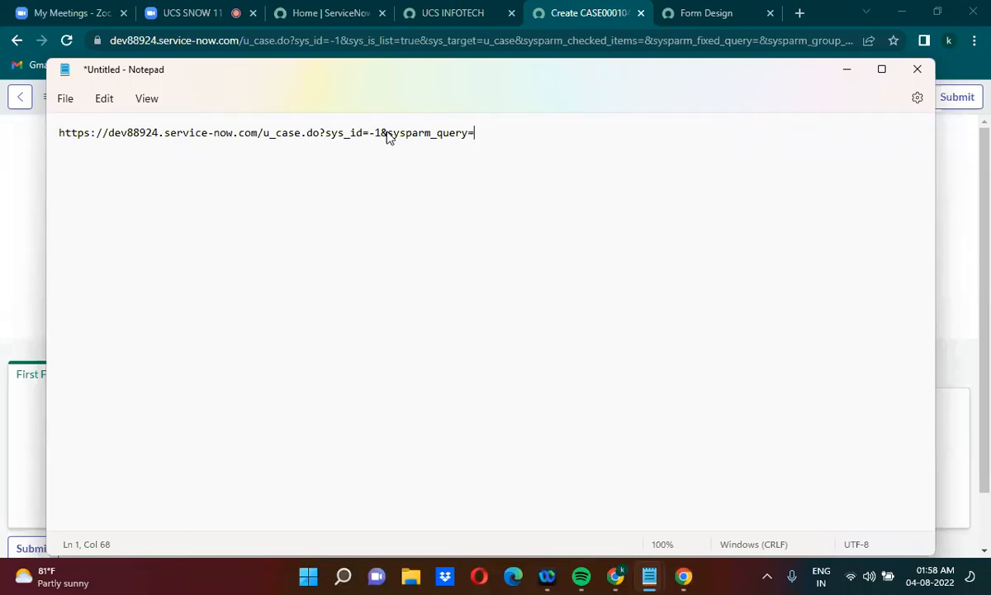
Switch back to the Case form and look up the Description field's column name in its dictionary entry
click(844, 69)
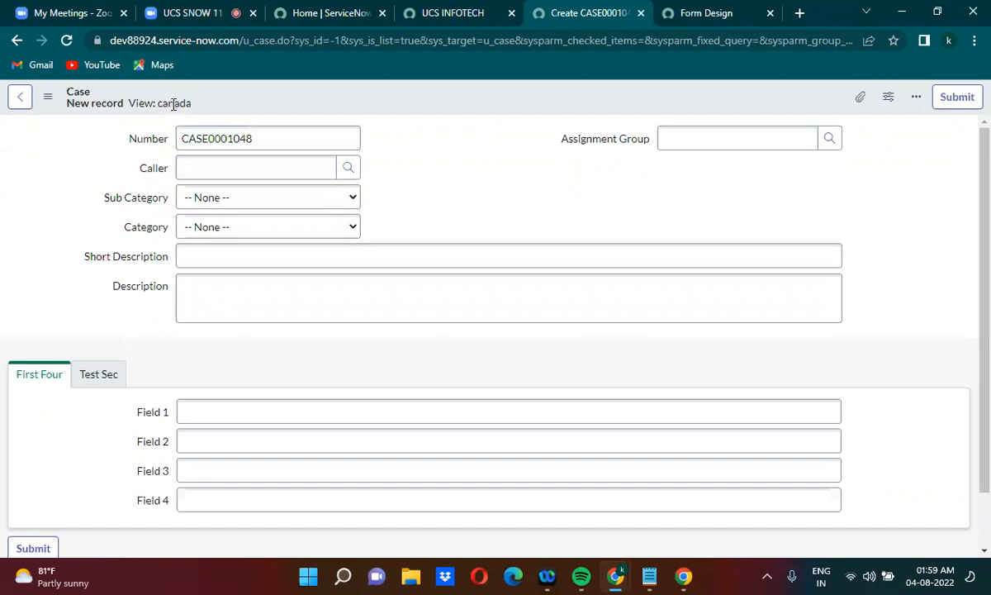
click(139, 294)
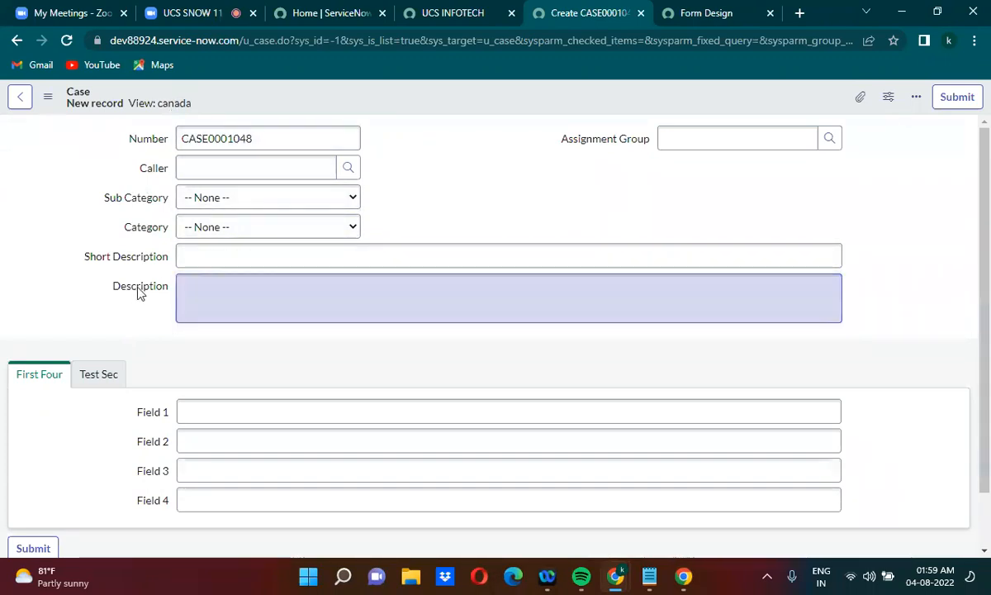
right_click(139, 293)
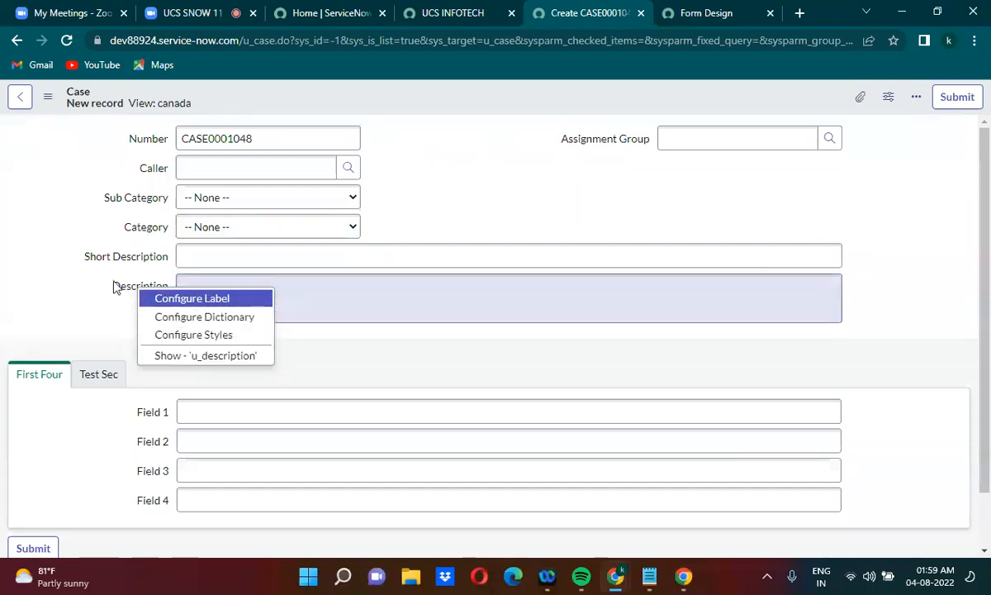
click(123, 293)
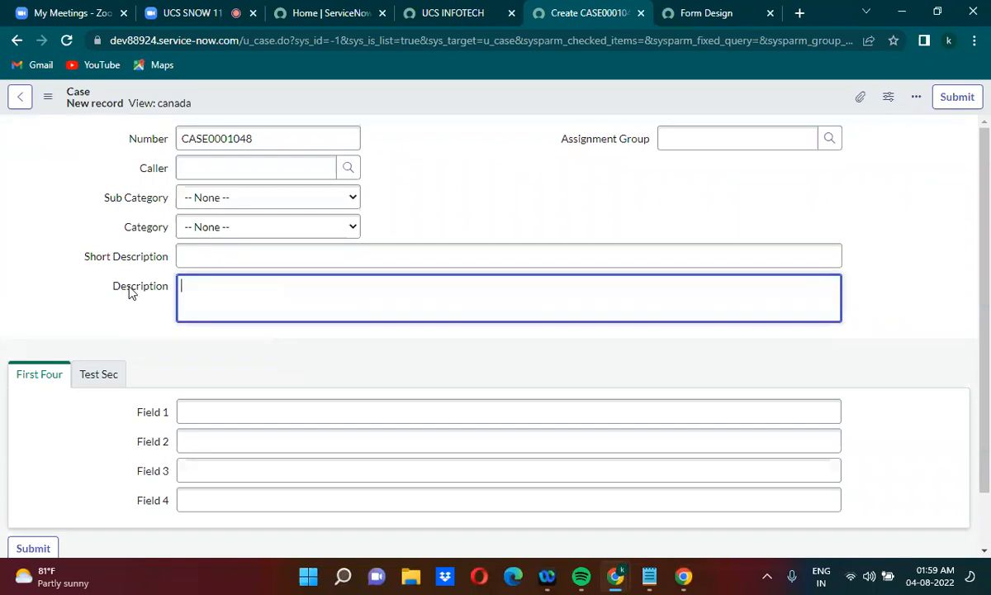
click(129, 288)
right_click(130, 292)
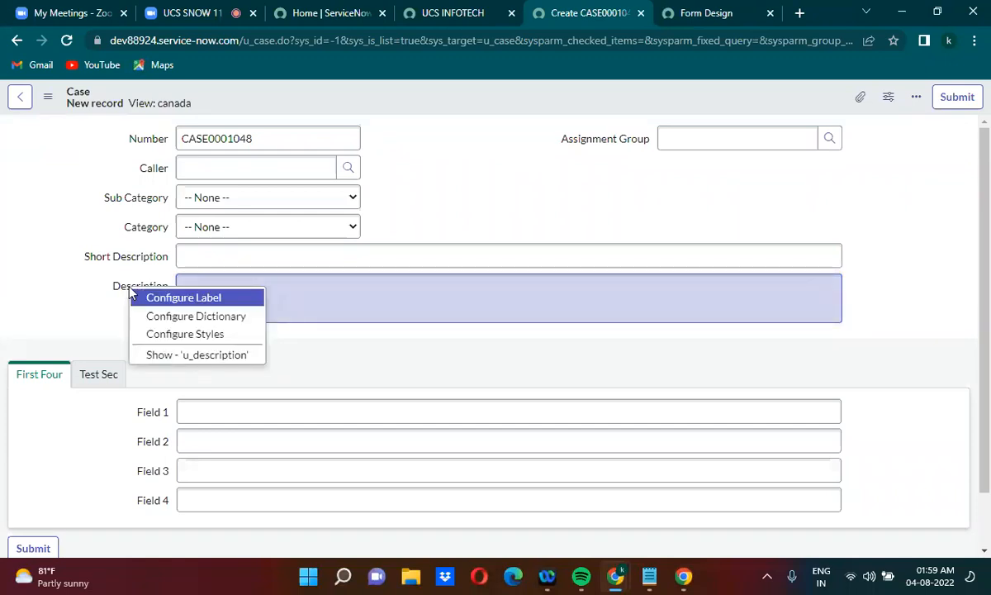
click(223, 318)
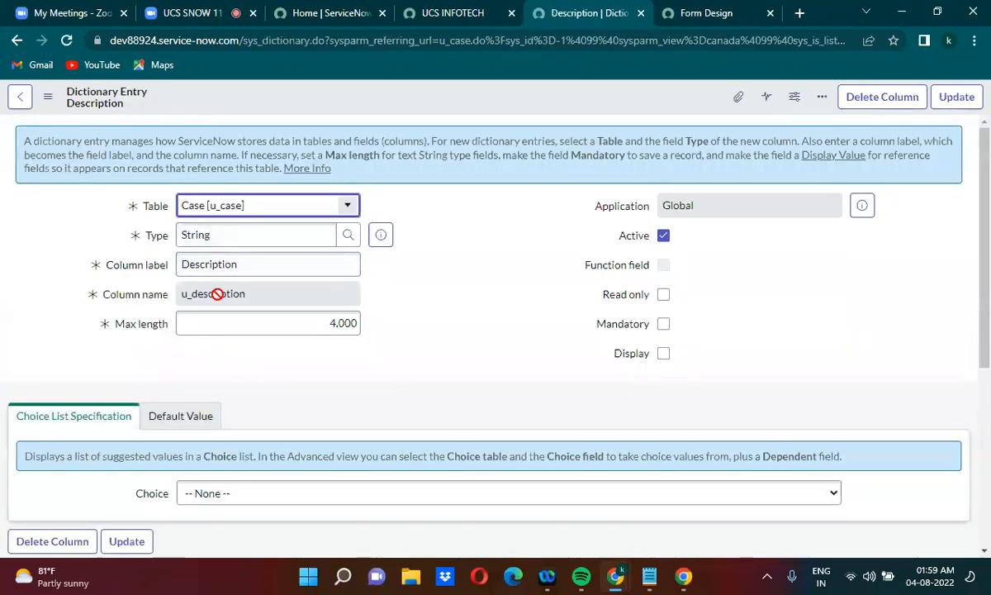
double_click(218, 295)
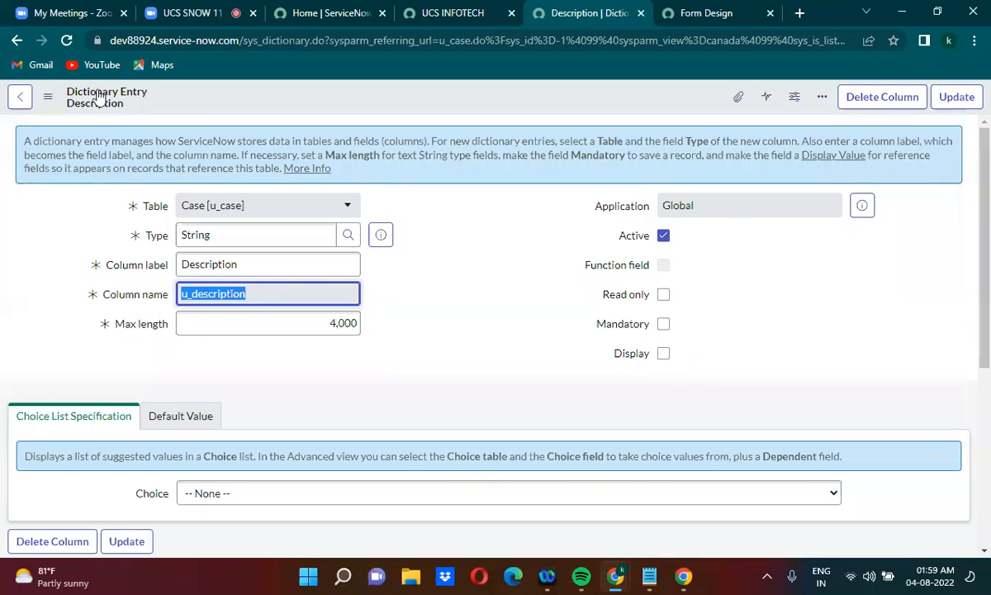
Return to the new Case form and check the Description field's internal name from its label
click(17, 41)
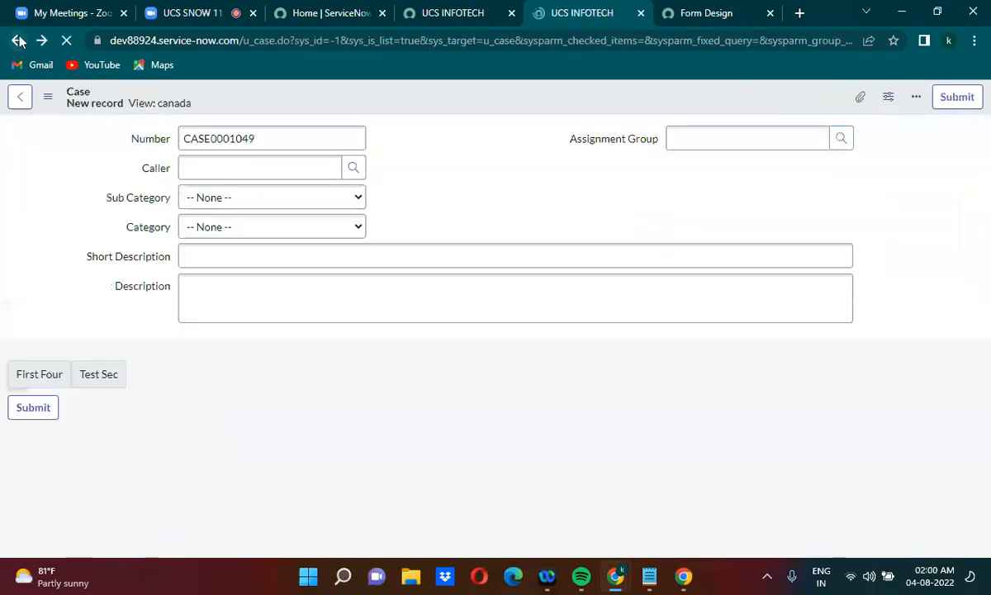
right_click(142, 292)
right_click(142, 292)
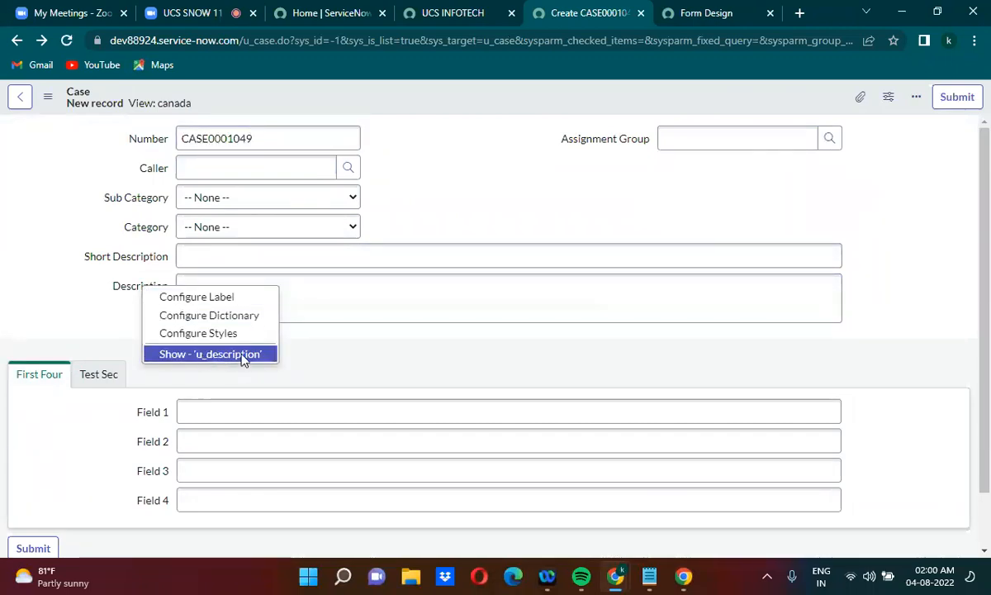
click(441, 337)
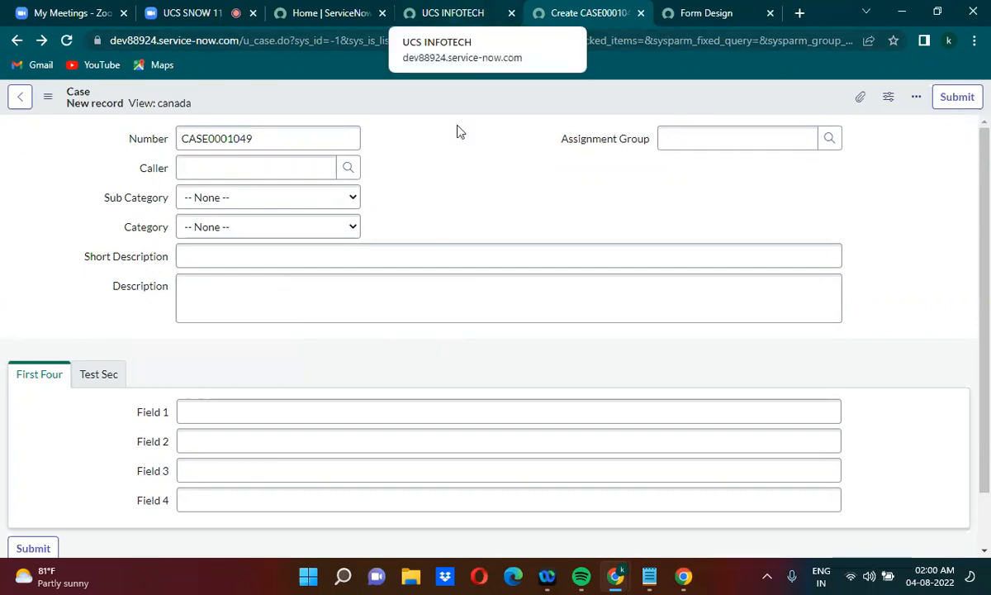
Switch to the untitled Notepad document, try pasting the clipboard content after sysparm_query=, and undo the paste
mouse_move(651, 588)
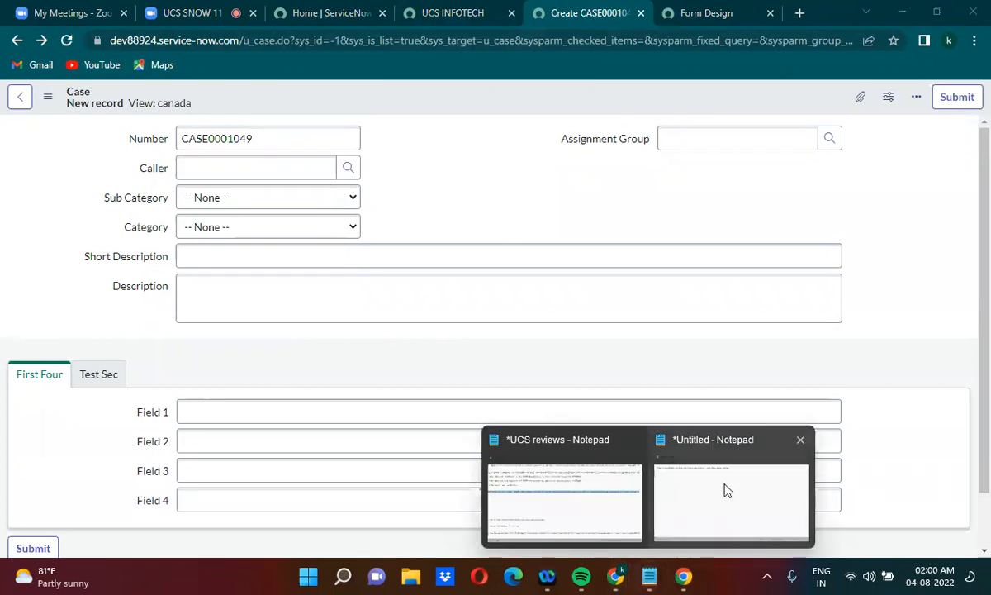
click(723, 489)
text(https://dev88924.service-now.com/)
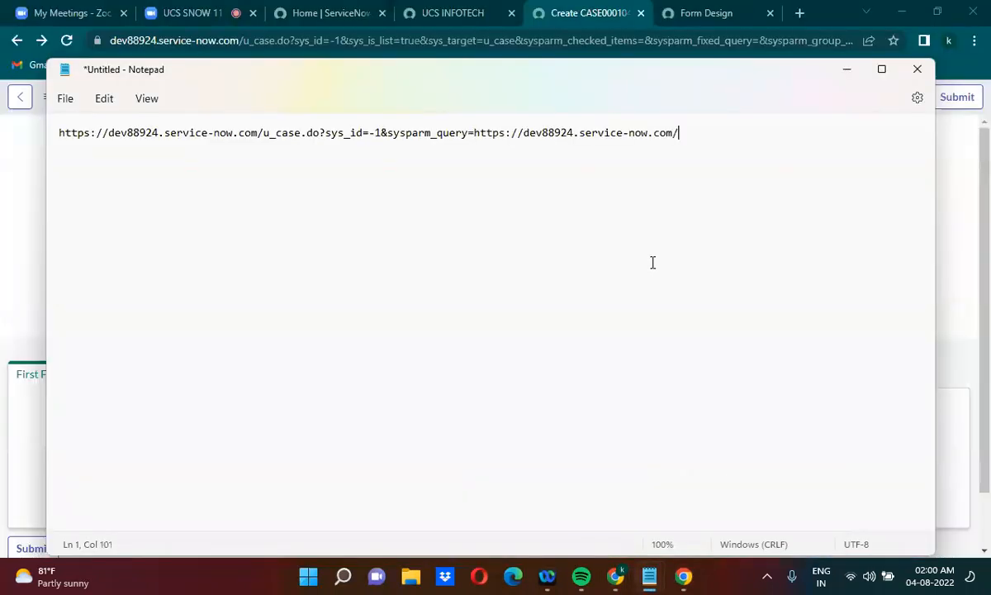
key(ctrl+z)
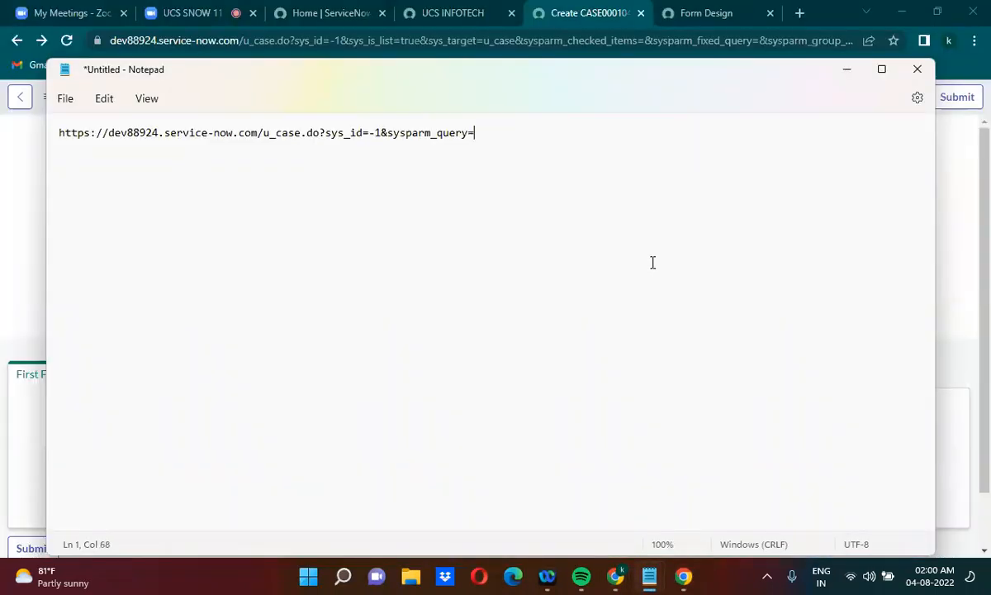
Append the column name u_description after sysparm_query= in the case URL
text(u_description)
Switch to the Zoom meeting and mute the highlighted participant whose microphone is on
click(216, 7)
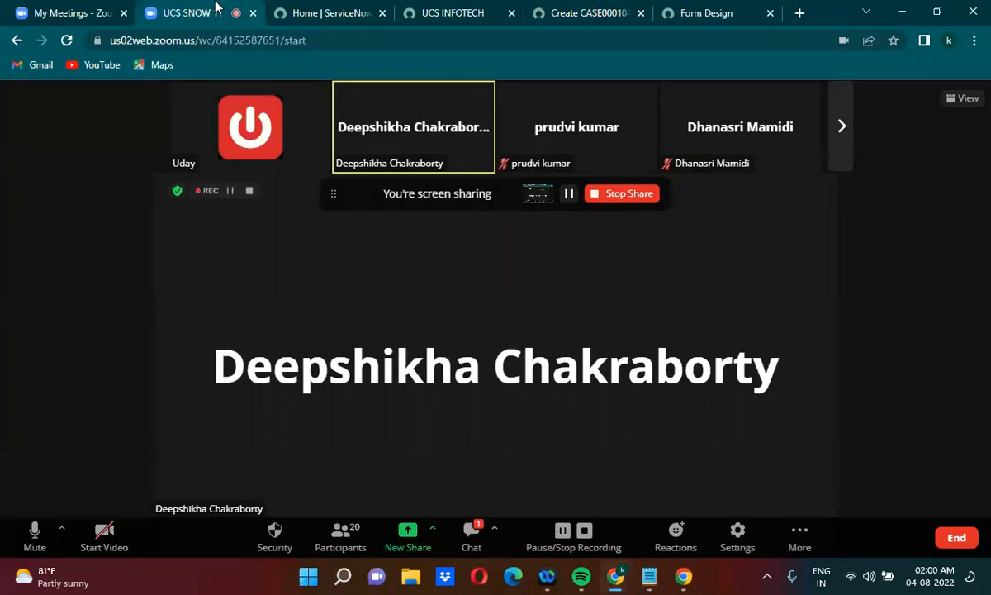
mouse_move(392, 95)
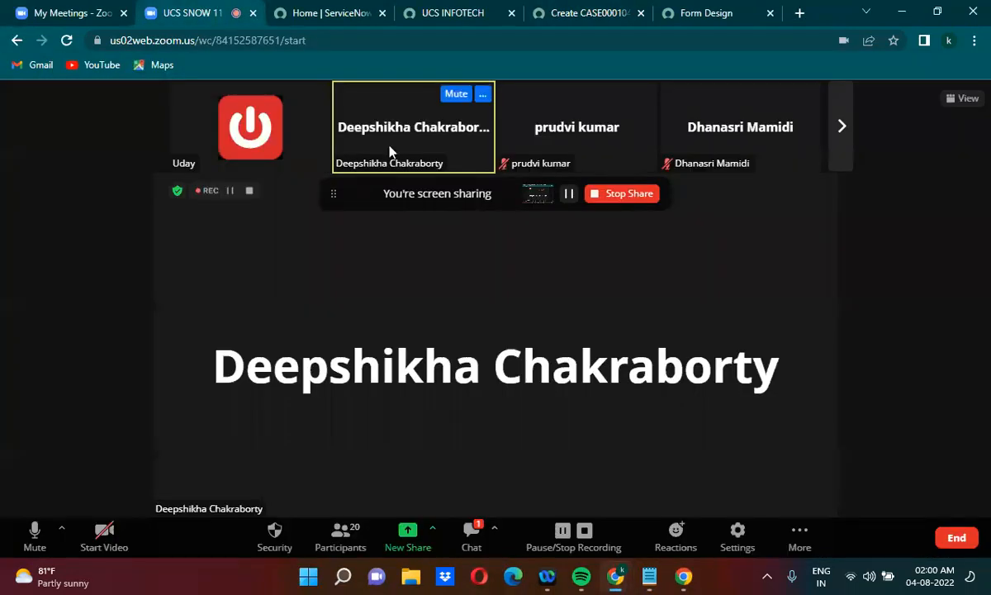
click(454, 96)
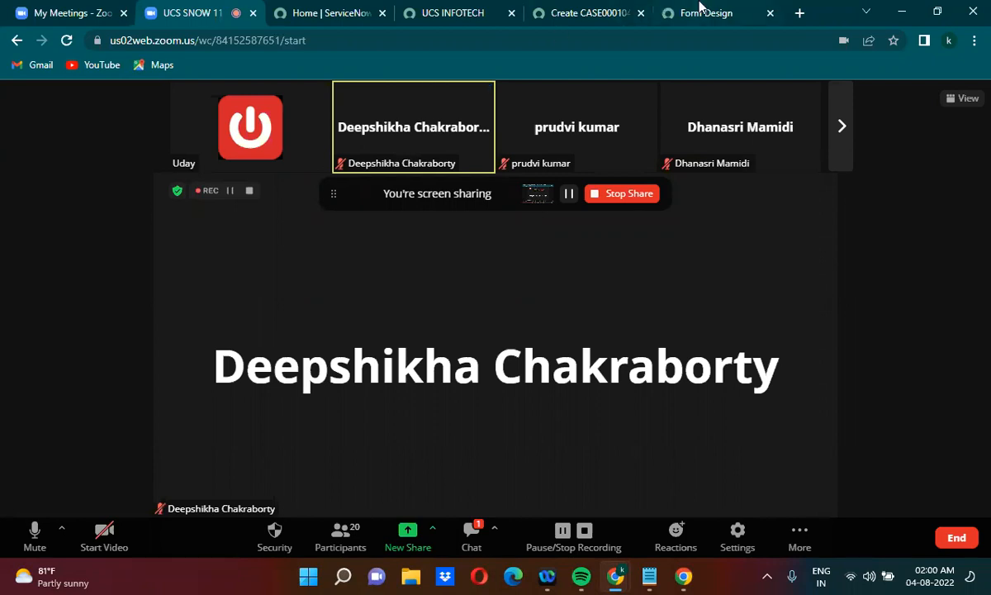
Return to the untitled Notepad document and complete the u_description condition with =Test 45678
click(476, 11)
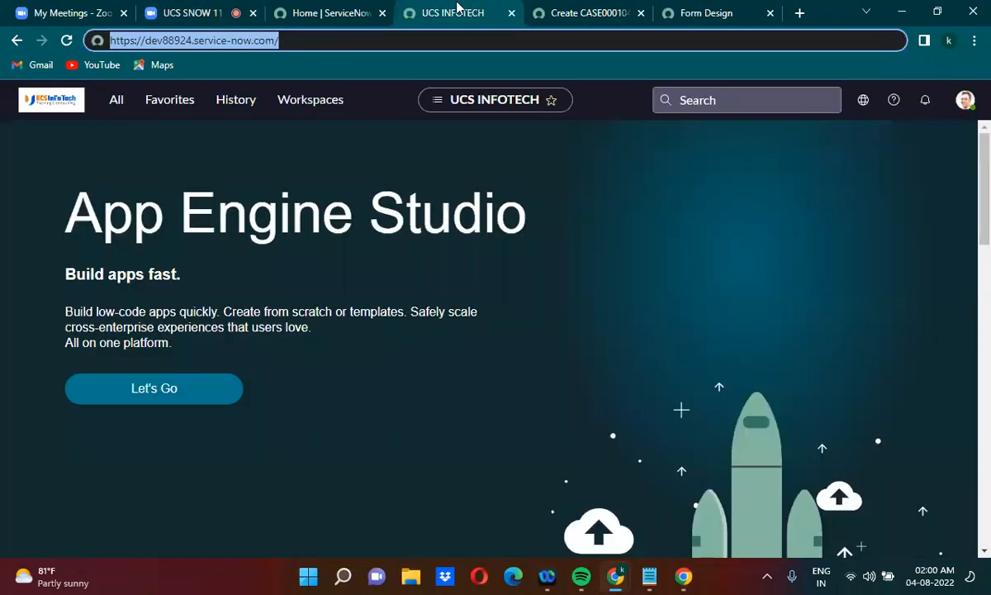
click(569, 8)
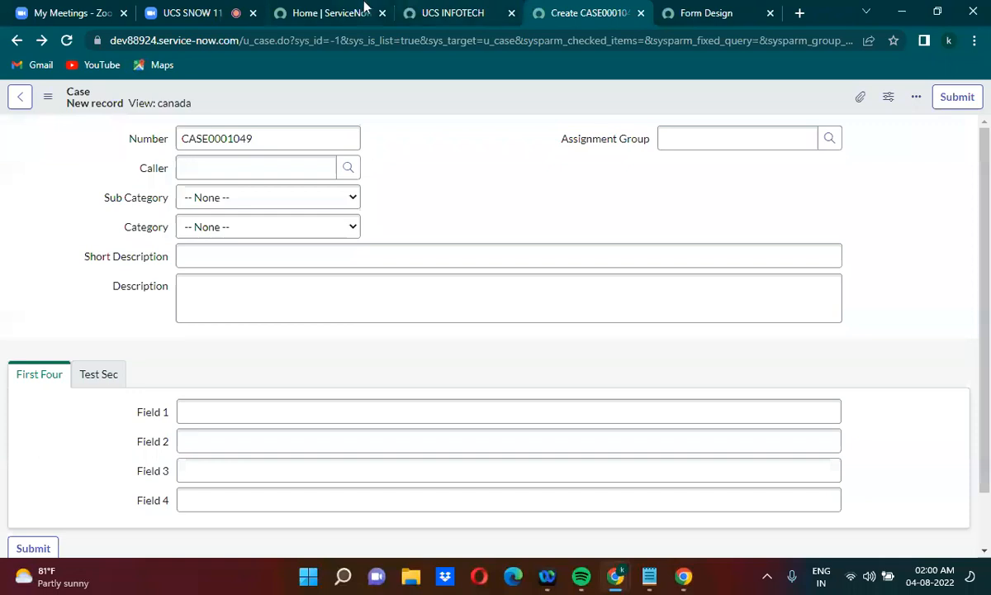
mouse_move(651, 578)
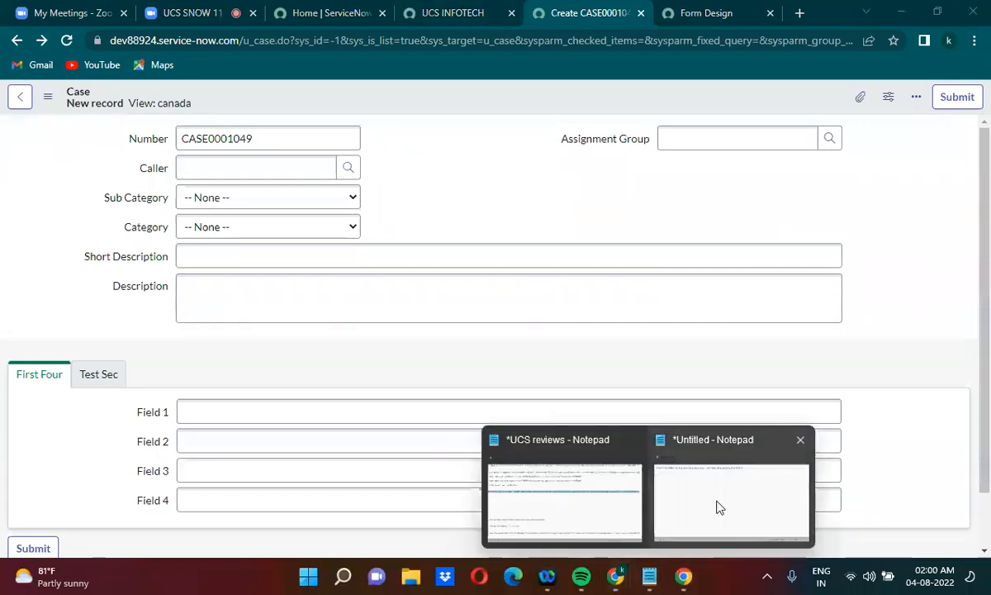
click(718, 507)
text(=)
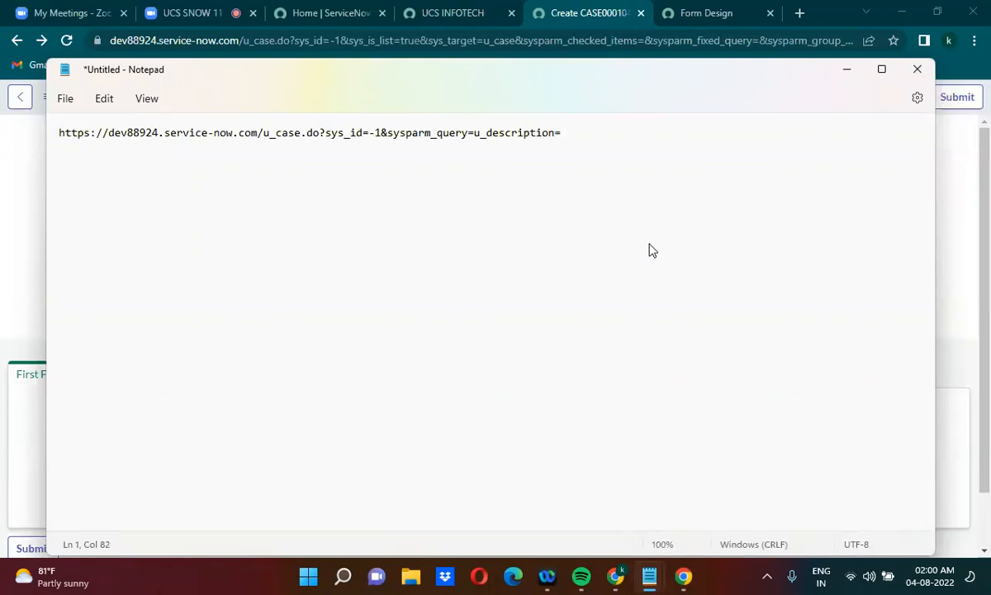
text(UCS)
key(BackSpace)
key(BackSpace)
key(BackSpace)
text(Test 45678)
Copy the whole URL from Notepad and load it in the browser's Create Case page
key(ctrl+a)
key(ctrl+c)
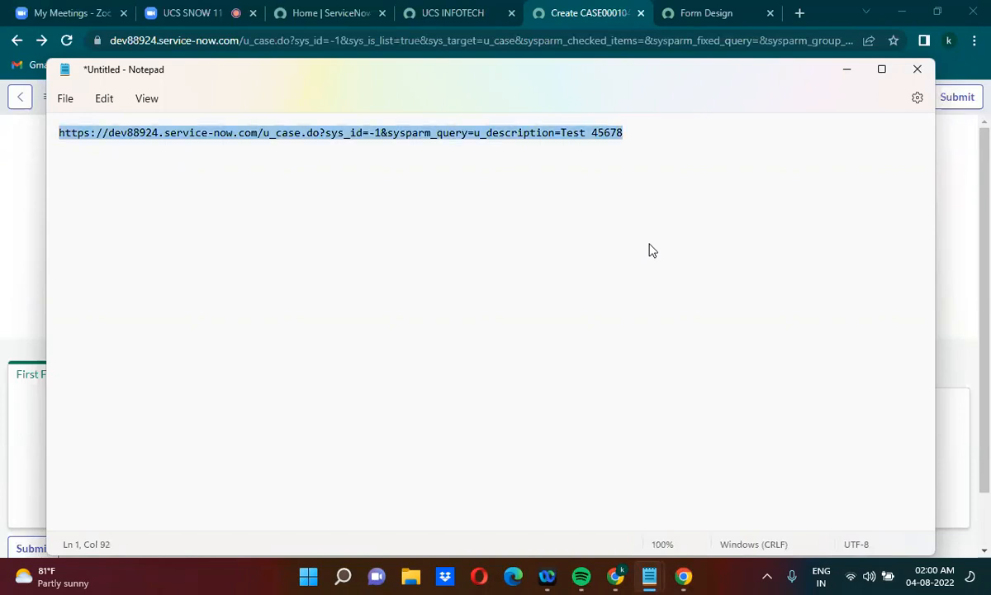
key(alt+Tab)
click(542, 10)
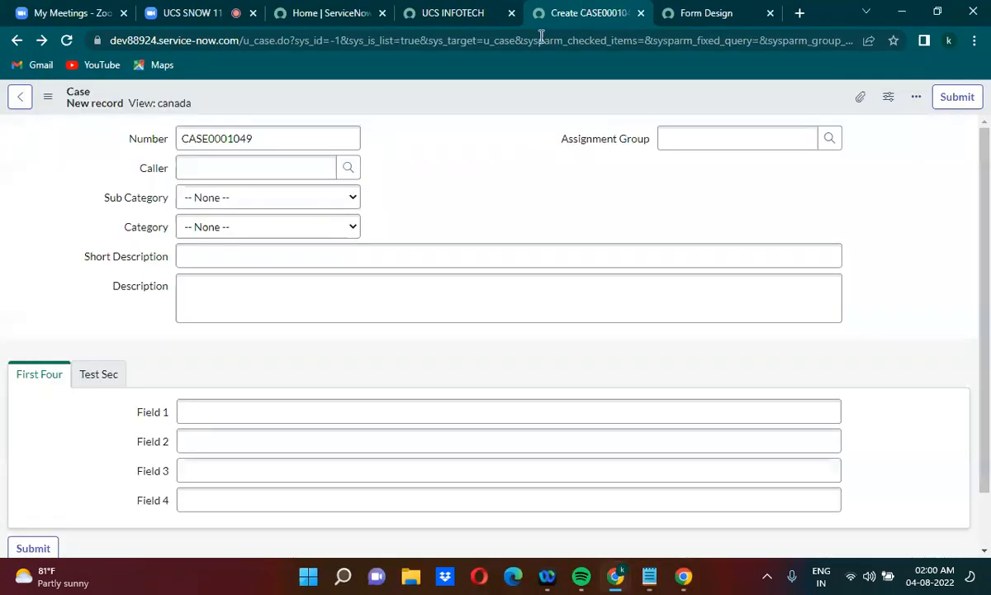
click(498, 46)
key(ctrl+v)
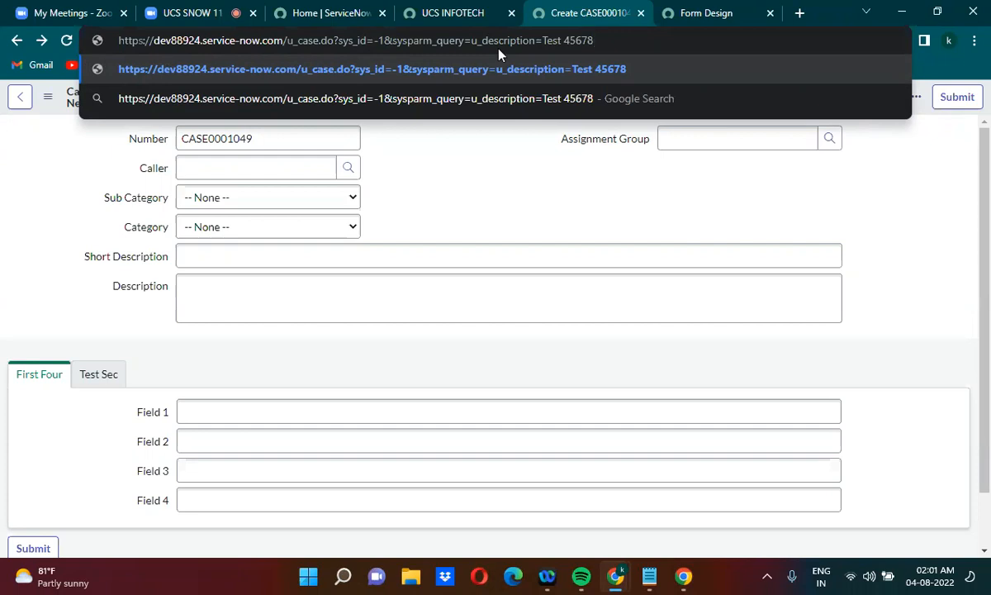
click(637, 76)
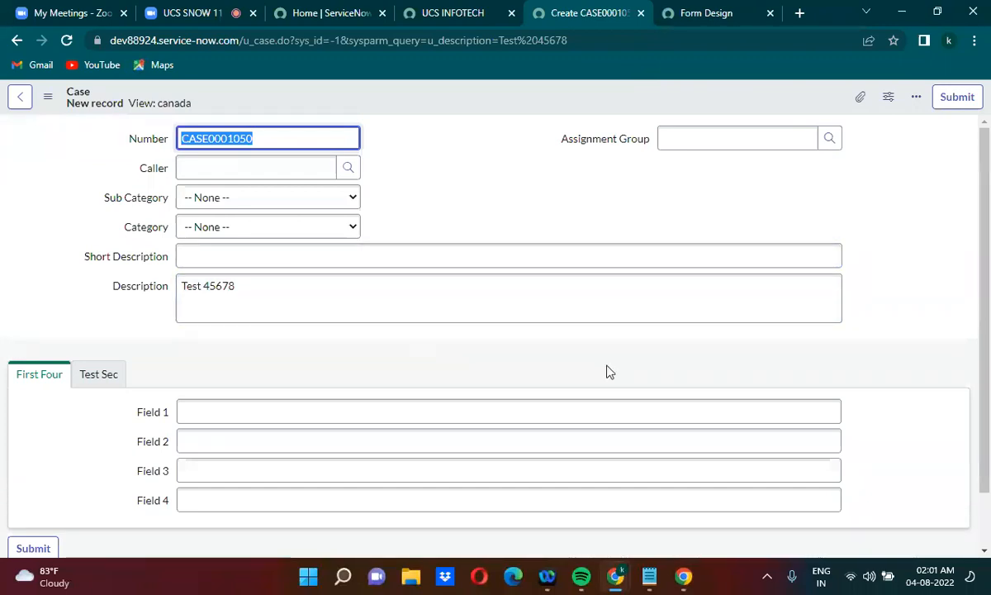
Switch to the untitled Notepad document and append ^u_short_description to the URL after Test 45678
mouse_move(649, 575)
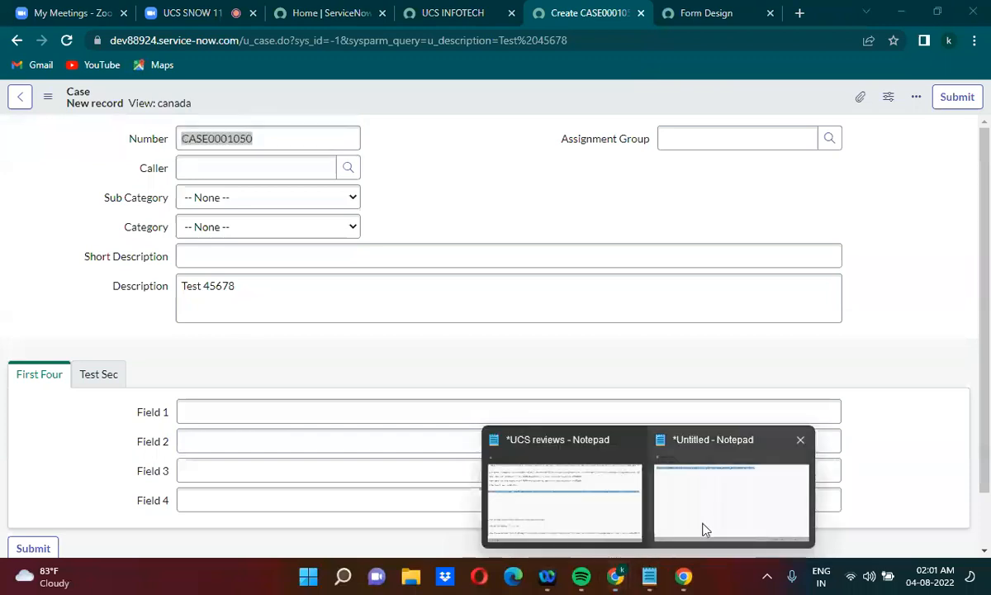
click(730, 492)
click(626, 130)
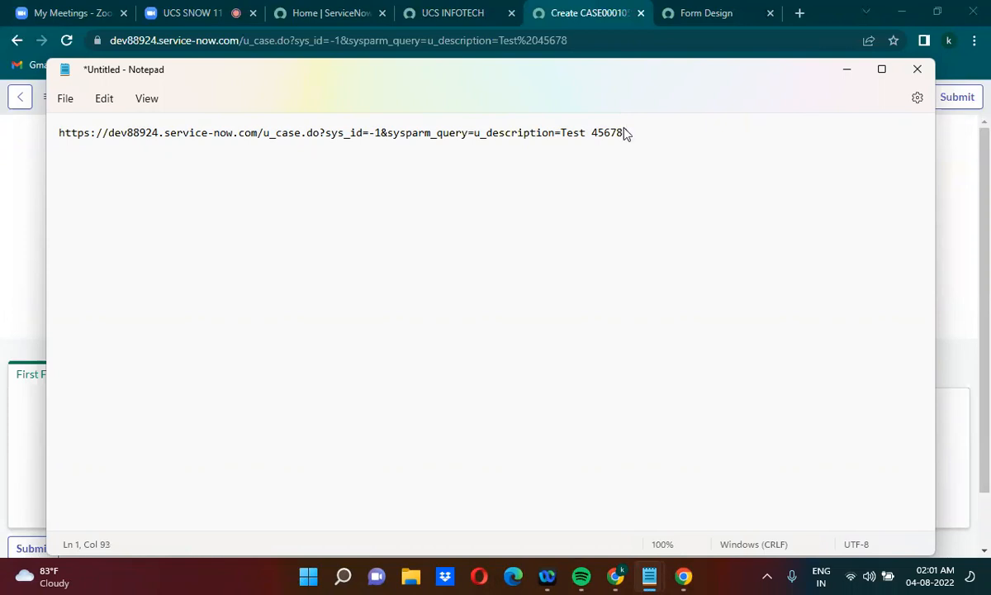
drag(623, 133, 640, 134)
click(639, 132)
text(u_short_description)
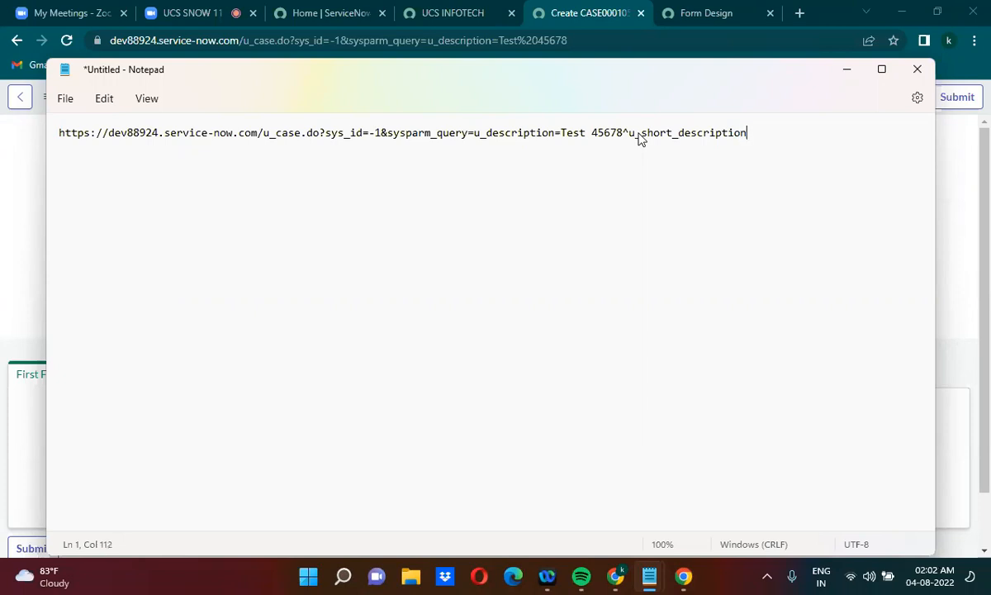
Switch to the Case form in the browser and check the Short Description field's internal name
key(alt+Tab)
click(463, 10)
click(572, 8)
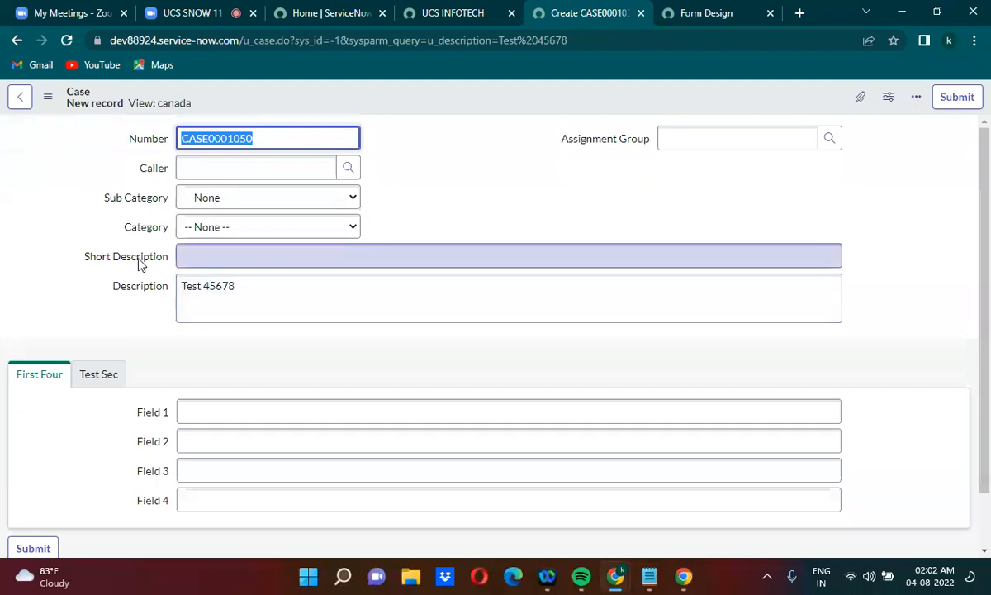
right_click(135, 260)
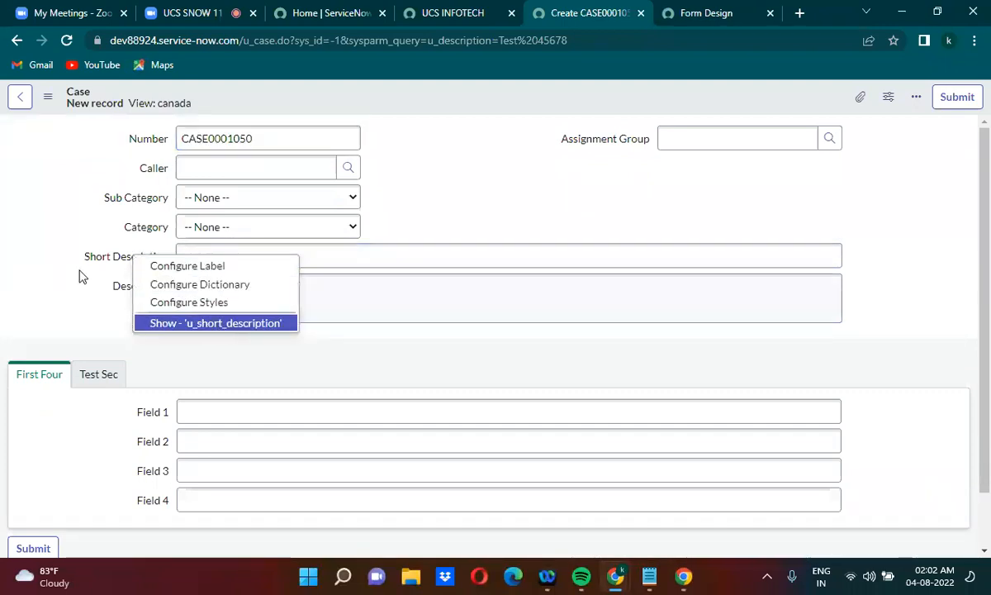
mouse_move(91, 264)
mouse_down()
mouse_move(132, 263)
mouse_move(86, 260)
mouse_up()
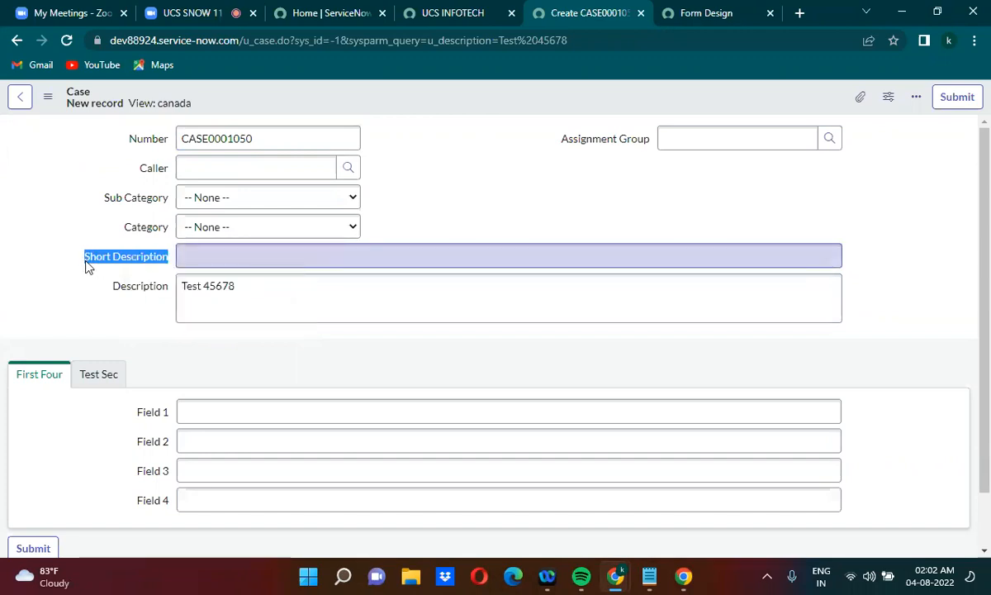
click(85, 260)
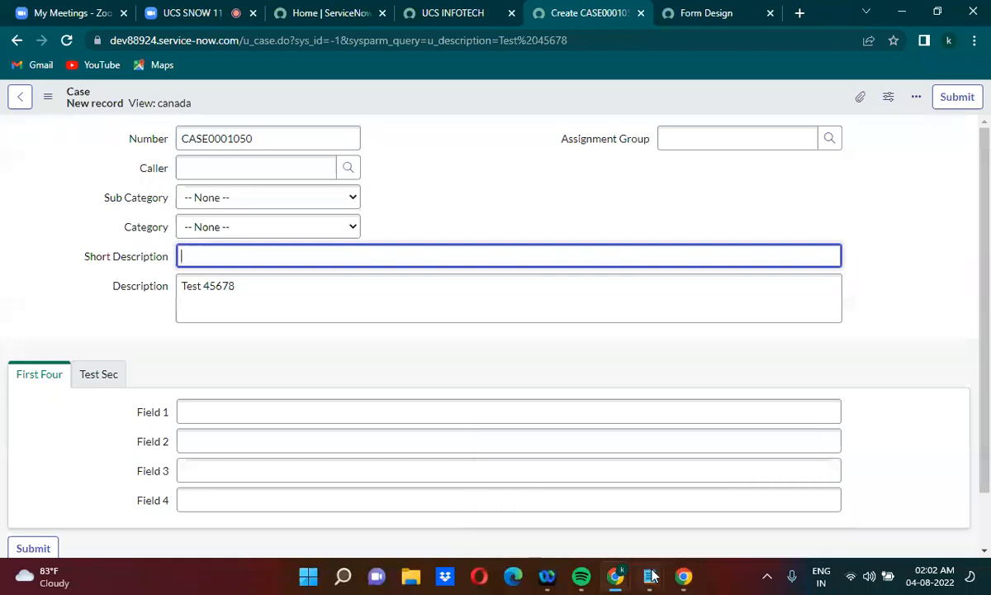
Return to the untitled Notepad document, complete the u_short_description condition with =test 12345, and highlight sysparm_query= in the URL
mouse_move(649, 576)
click(723, 470)
text(=)
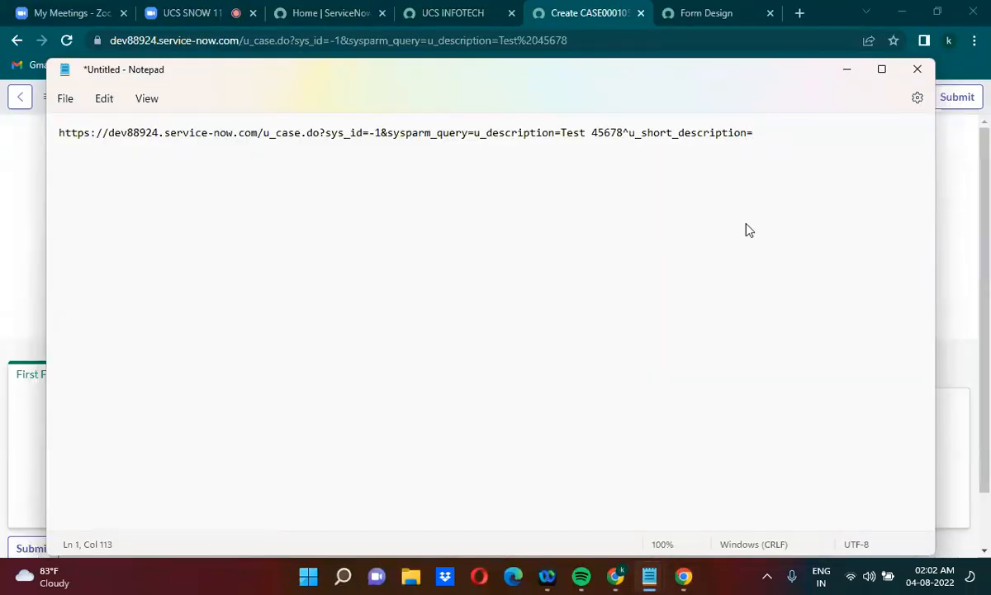
text(test 12345)
click(388, 132)
drag(387, 132, 477, 134)
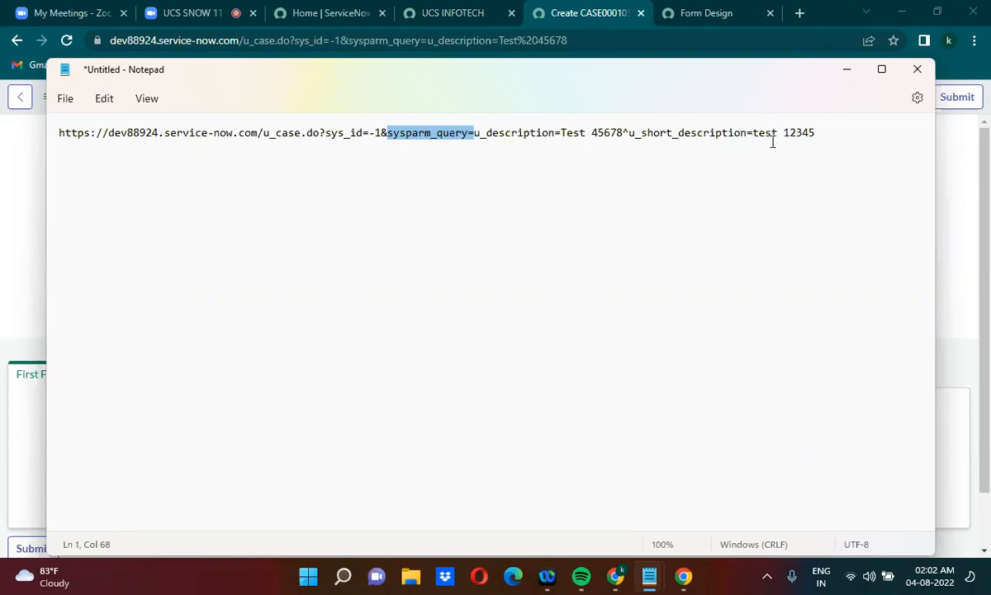
Copy the extended URL containing both description conditions and load it in the browser's Case page
click(822, 126)
drag(823, 126, 1, 155)
key(ctrl+c)
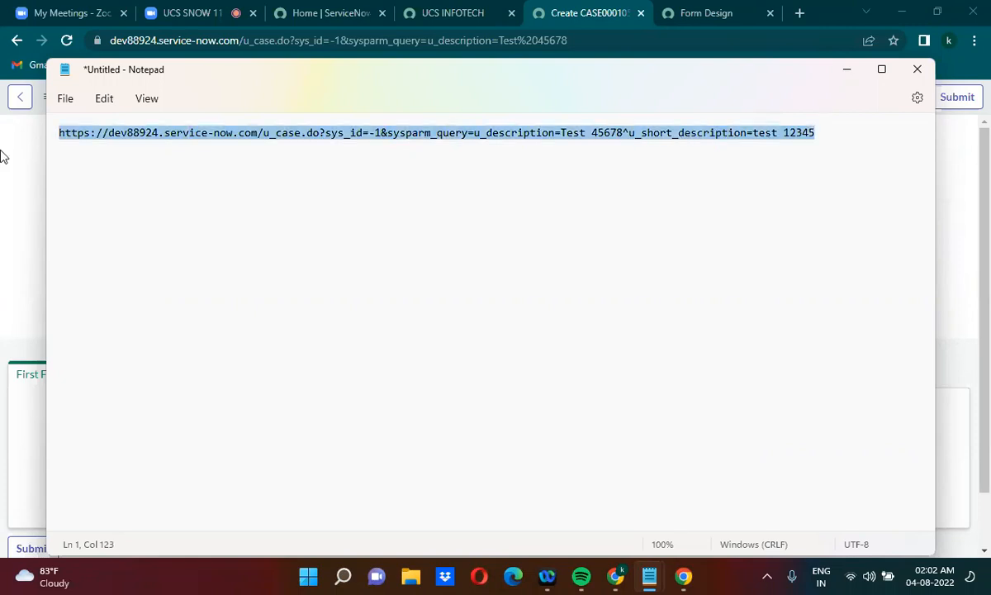
click(382, 38)
key(ctrl+v)
key(Return)
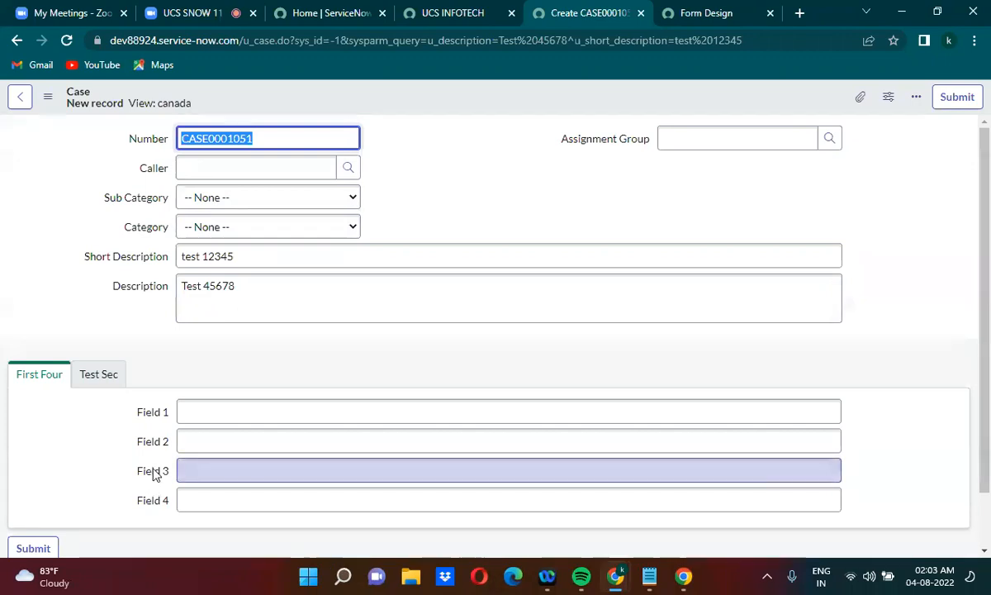
Check the internal name of Field 3 on the new Case form
click(154, 474)
right_click(155, 474)
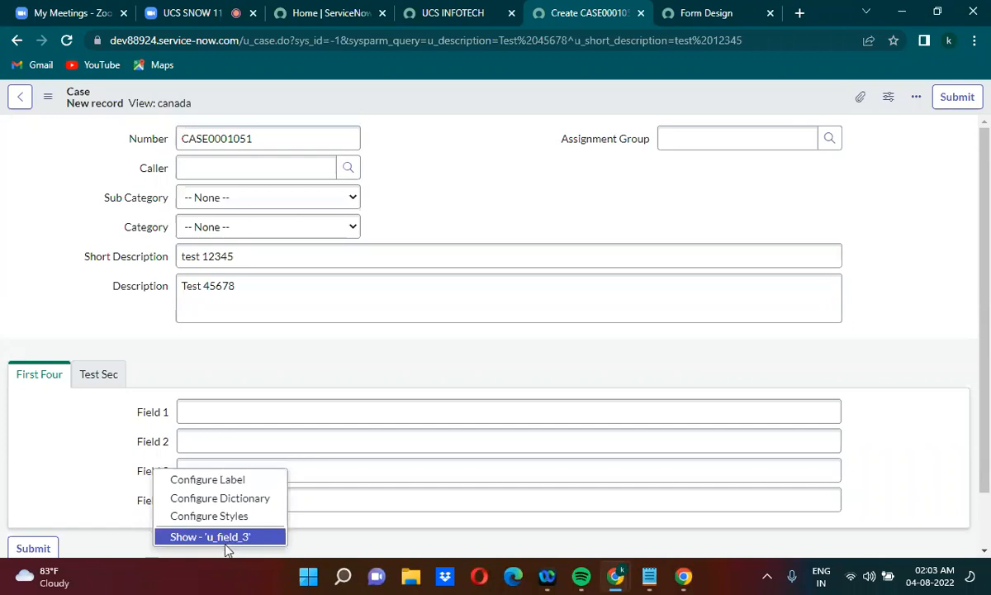
click(573, 230)
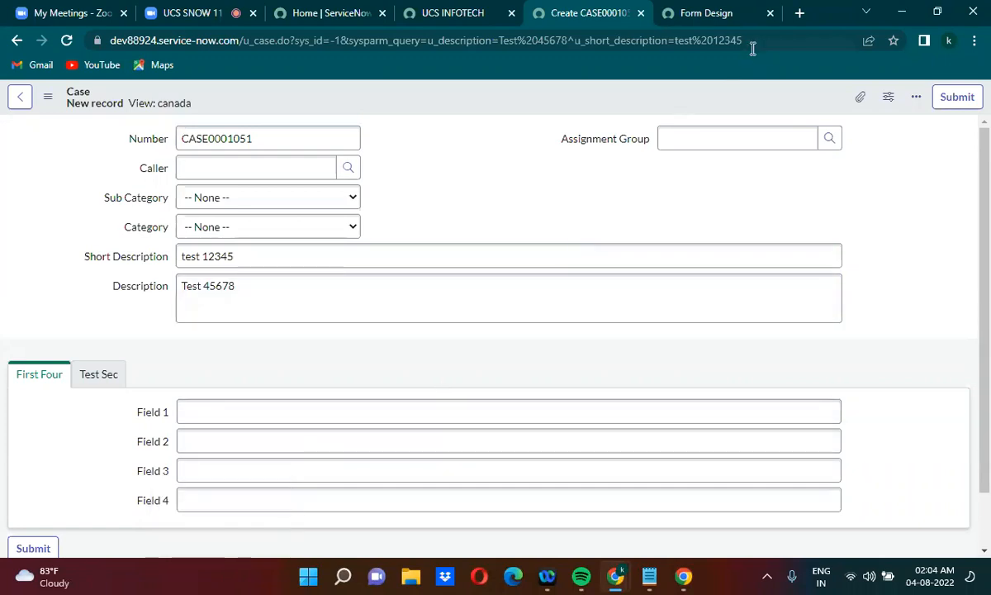
Switch to the untitled Notepad document and append ^u_field_3= followed by a first name to the URL
mouse_move(649, 583)
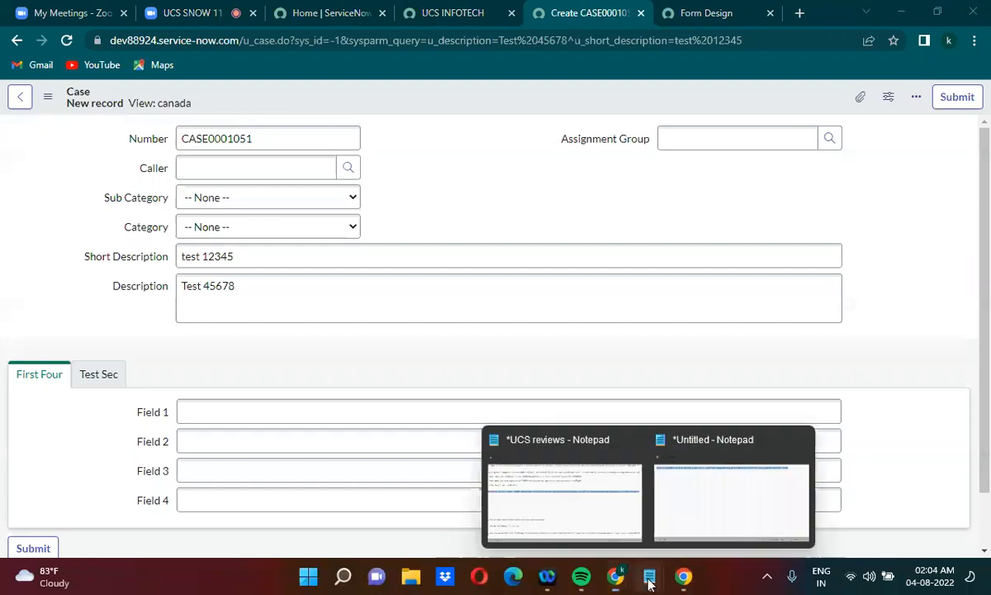
click(712, 504)
click(819, 128)
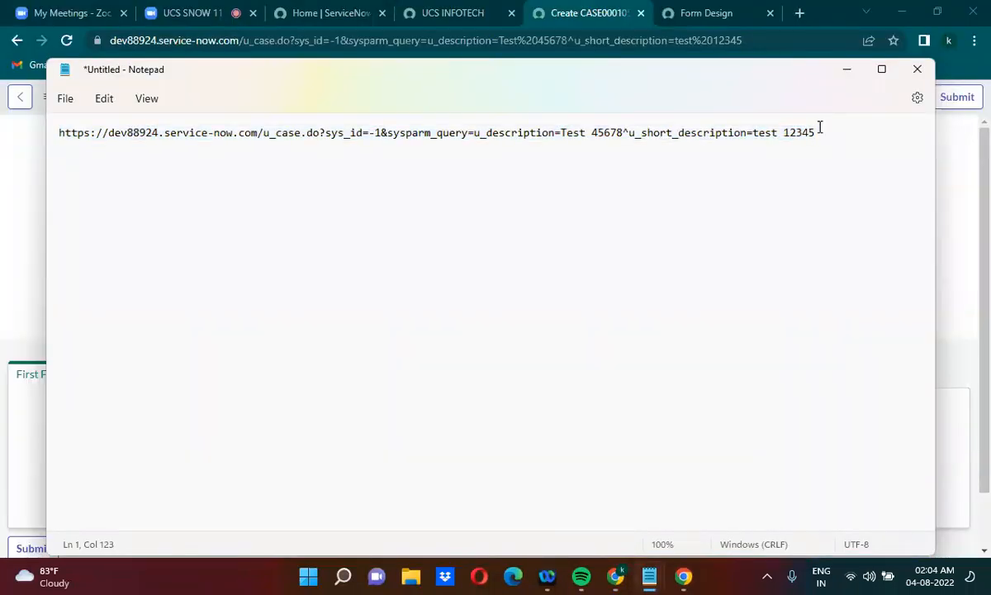
text(^u_field_3=Uday)
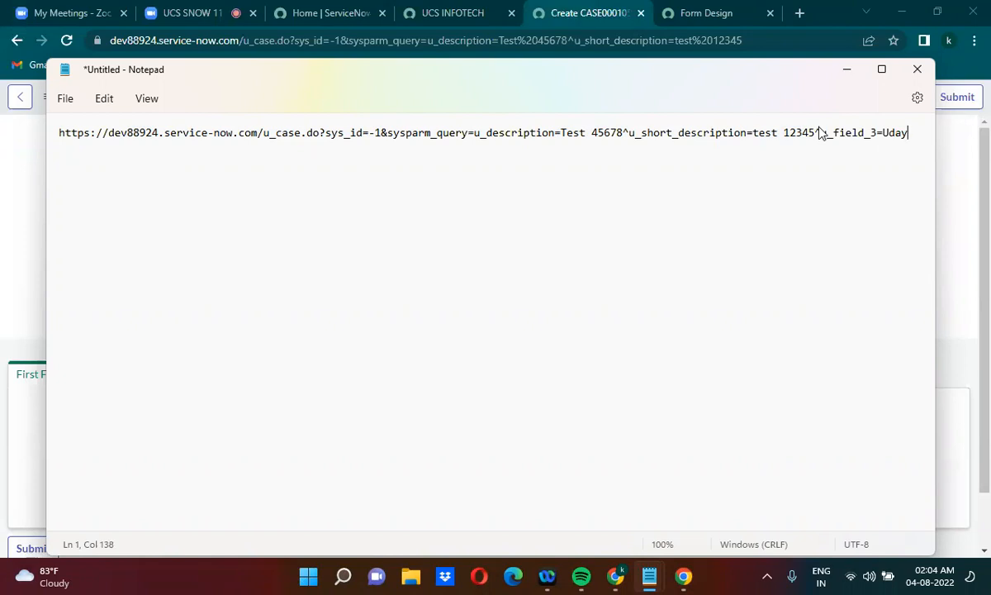
Copy the URL with the u_field_3 condition and load it in the browser's Case page
key(ctrl+a)
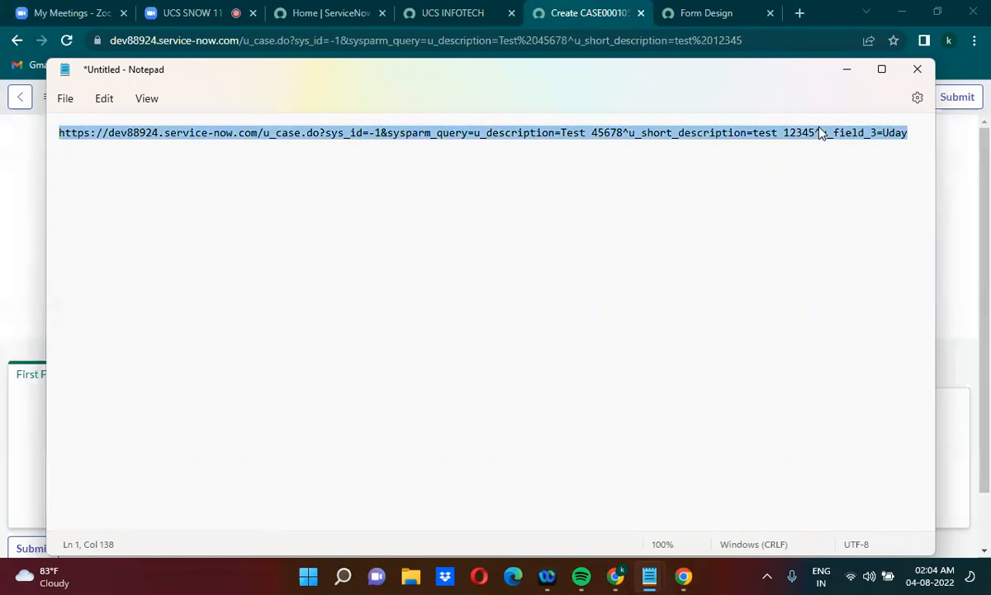
click(538, 41)
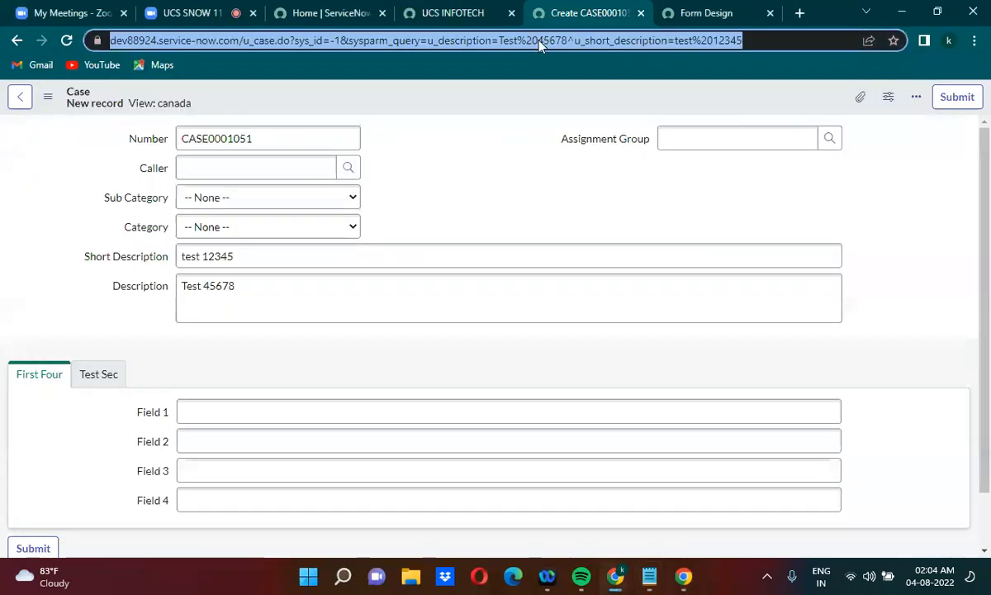
key(ctrl+v)
key(Return)
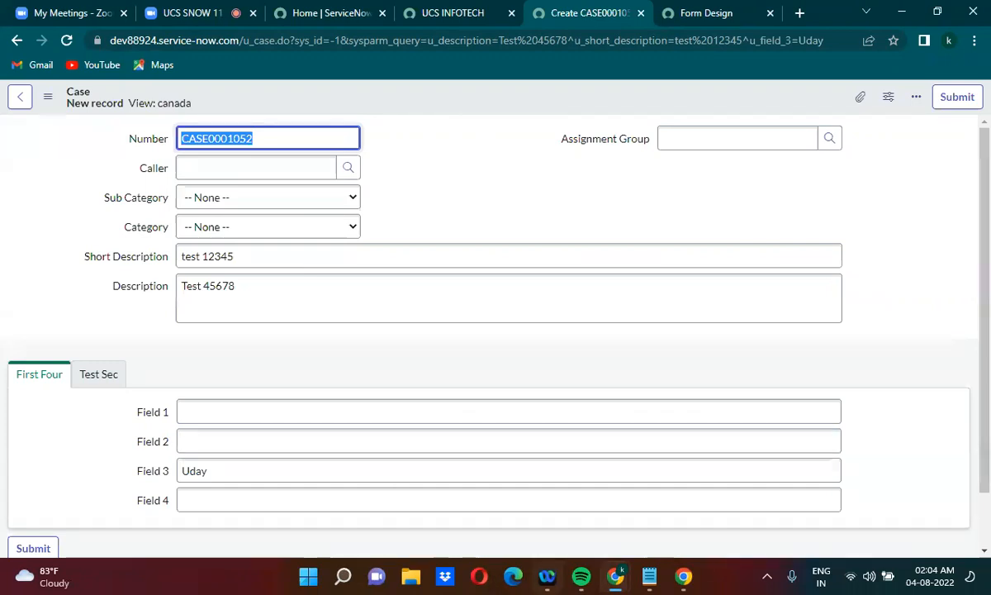
Switch to the untitled Notepad document and add three new lines after the finished URL
click(649, 576)
click(717, 493)
click(644, 224)
click(910, 135)
key(Return)
key(Return)
key(Return)
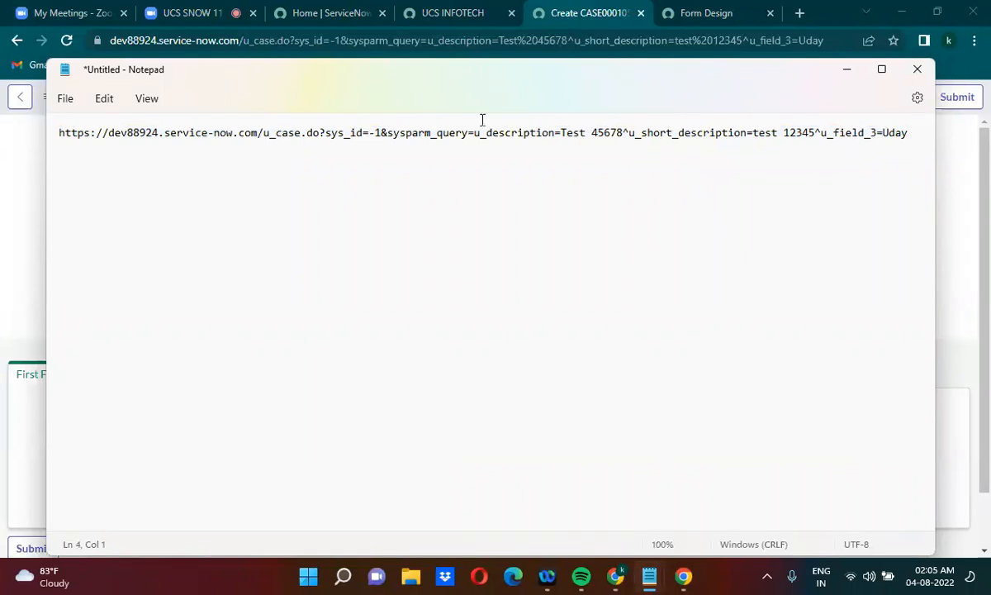
click(220, 7)
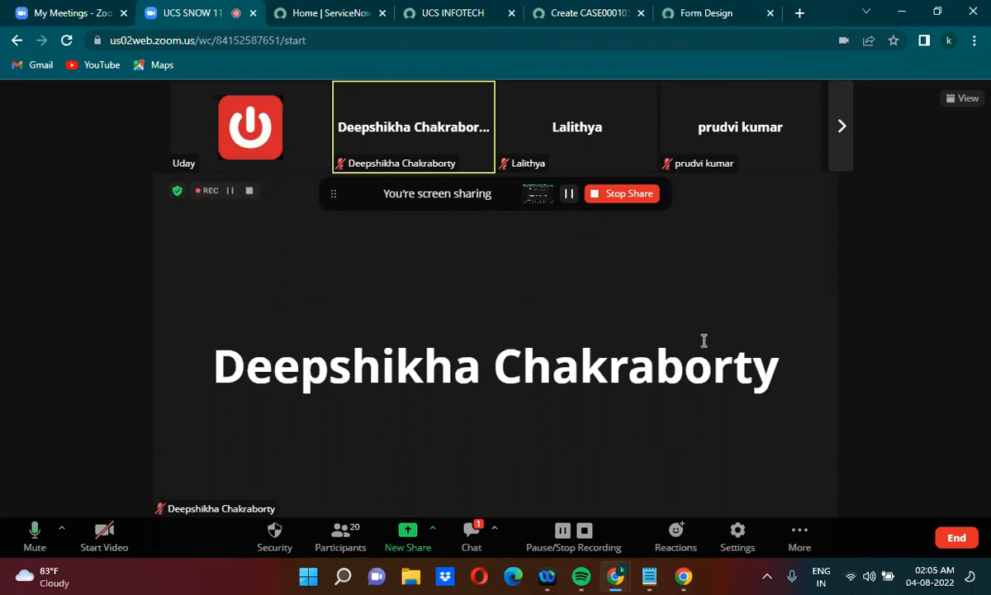
click(651, 576)
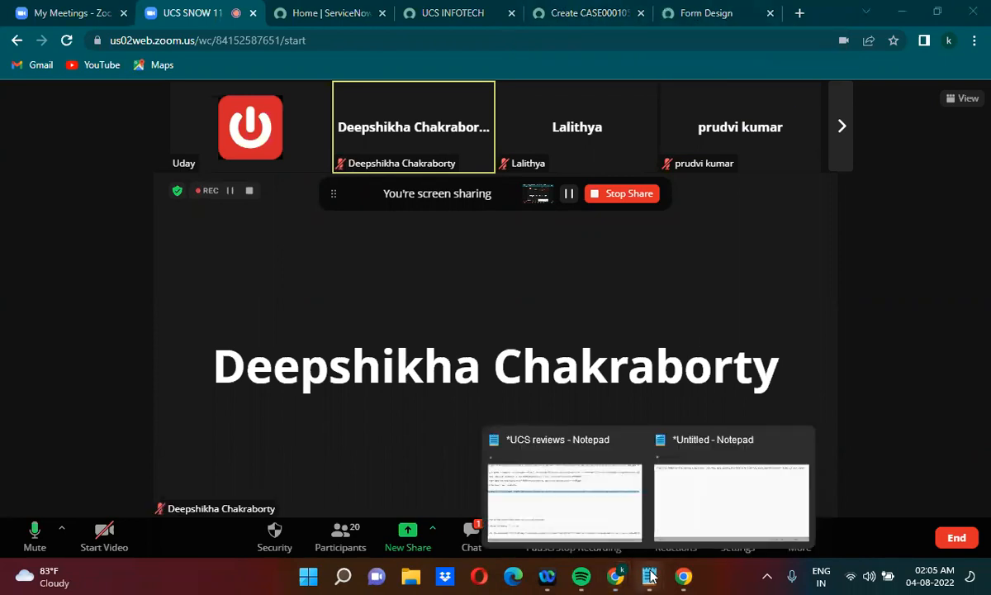
click(708, 499)
drag(263, 132, 51, 147)
key(ctrl+c)
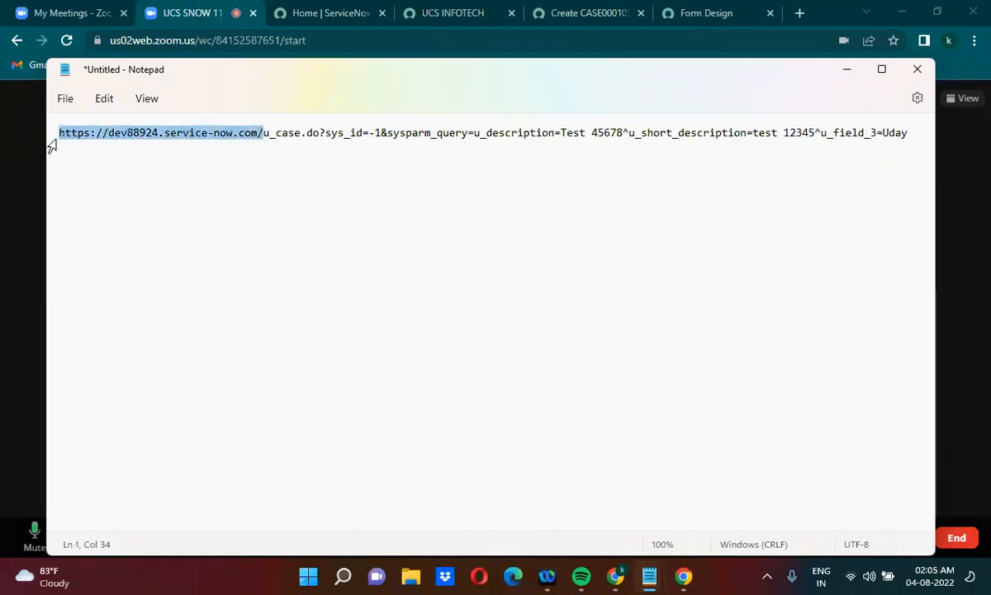
click(918, 133)
key(Return)
key(Return)
key(ctrl+v)
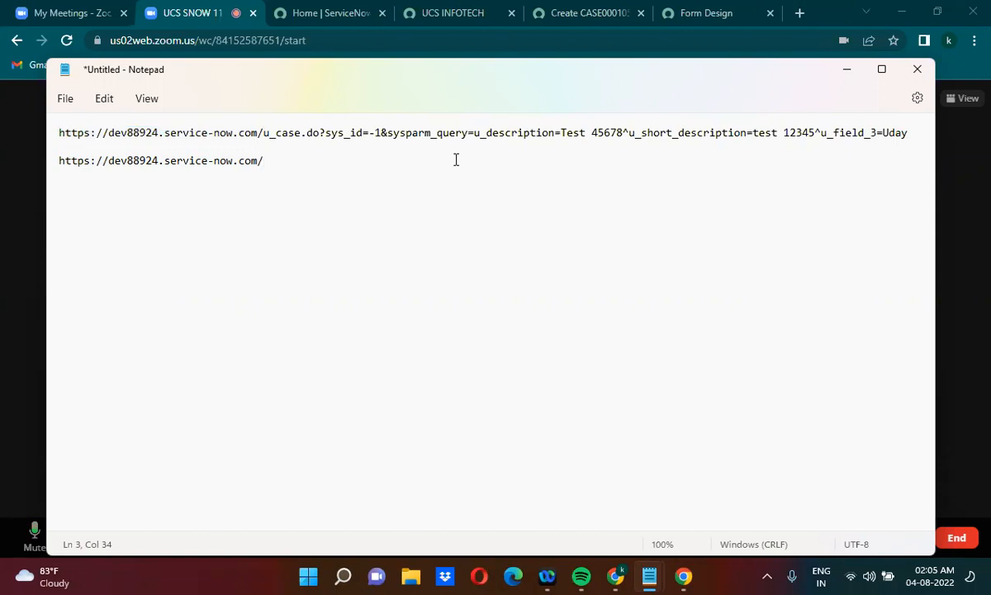
Complete the address on line 3 with incident_list.do, leaving no query after it
text(incident_list.do)
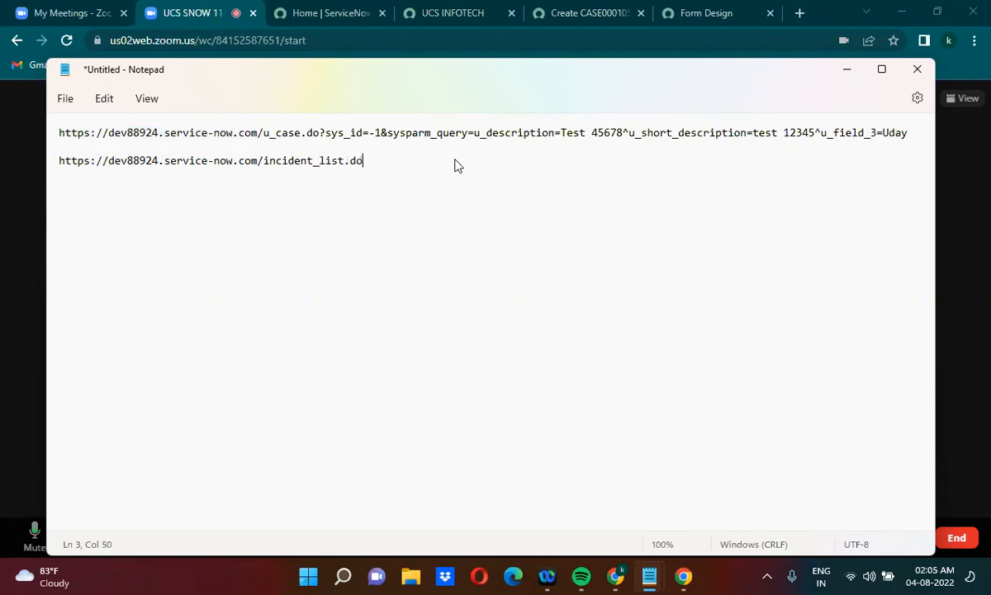
text(?)
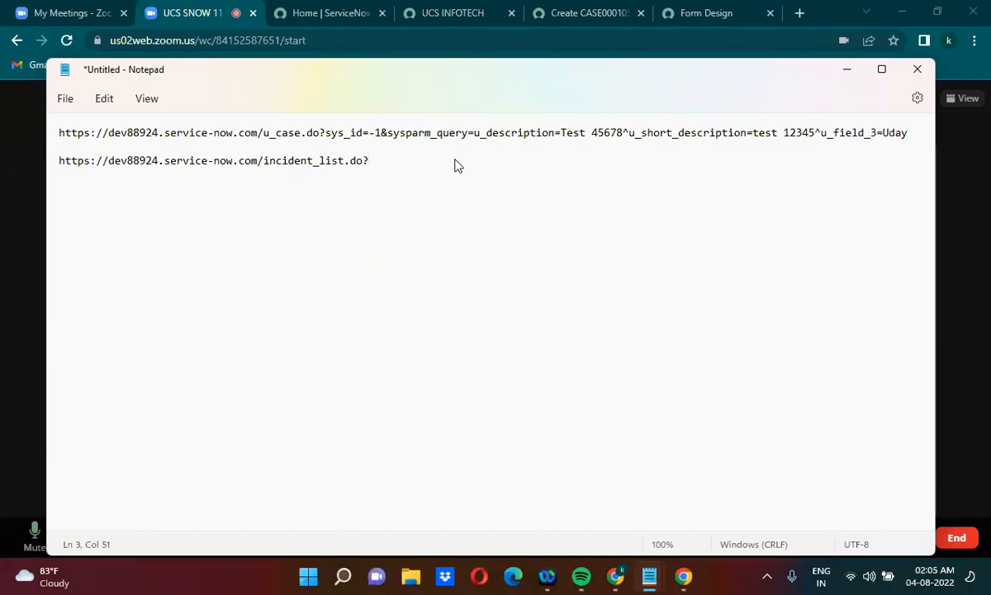
key(BackSpace)
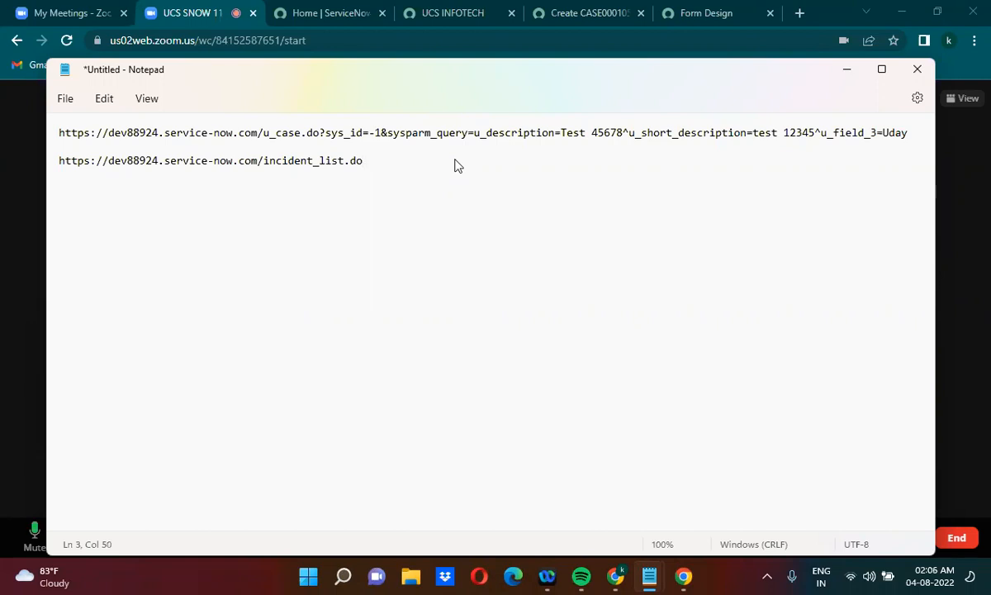
Copy the incident_list.do URL and load it in the browser tab that shows the new Case record
key(shift+Home)
key(ctrl+c)
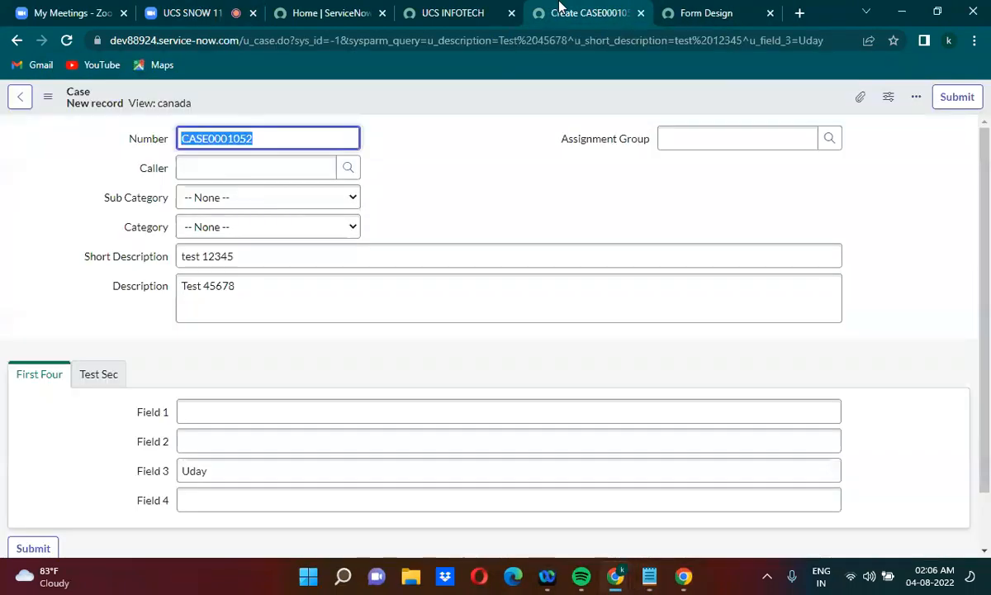
click(454, 41)
key(ctrl+v)
key(Return)
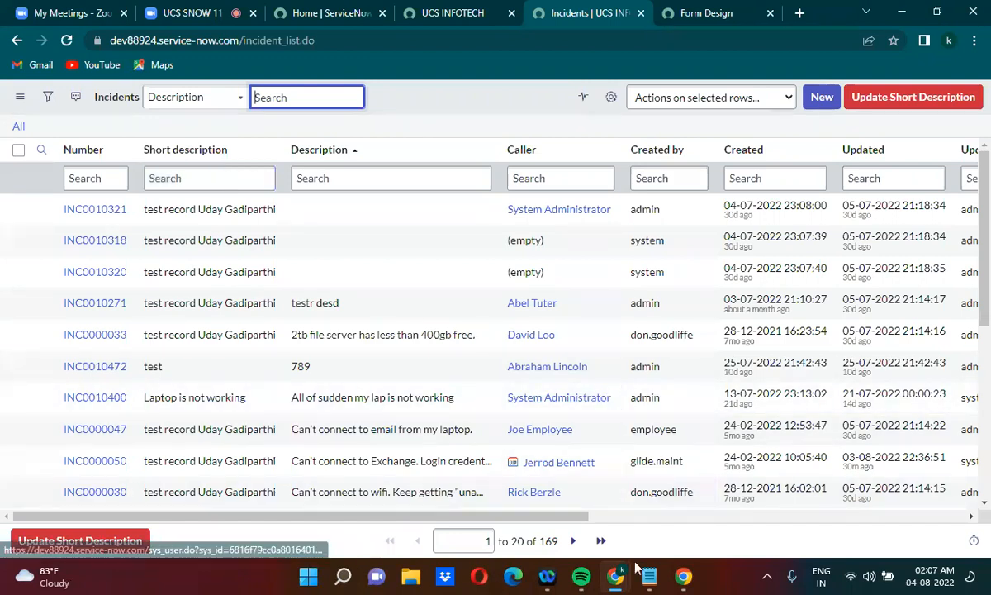
Switch to the untitled Notepad document and append ? plus sysparm_query=, copied from the first URL, to the incident_list.do URL
mouse_move(649, 575)
click(723, 475)
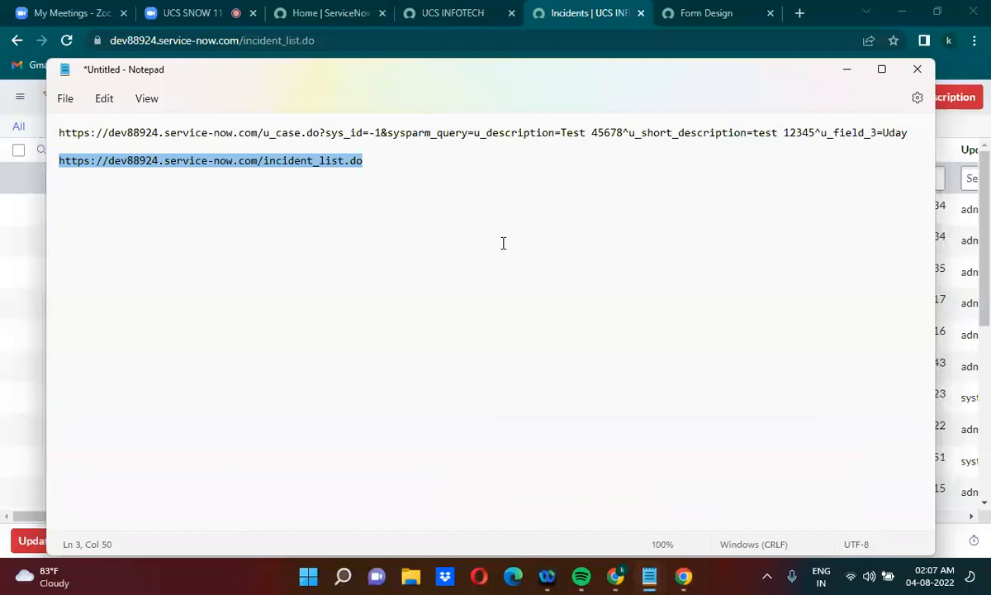
click(376, 161)
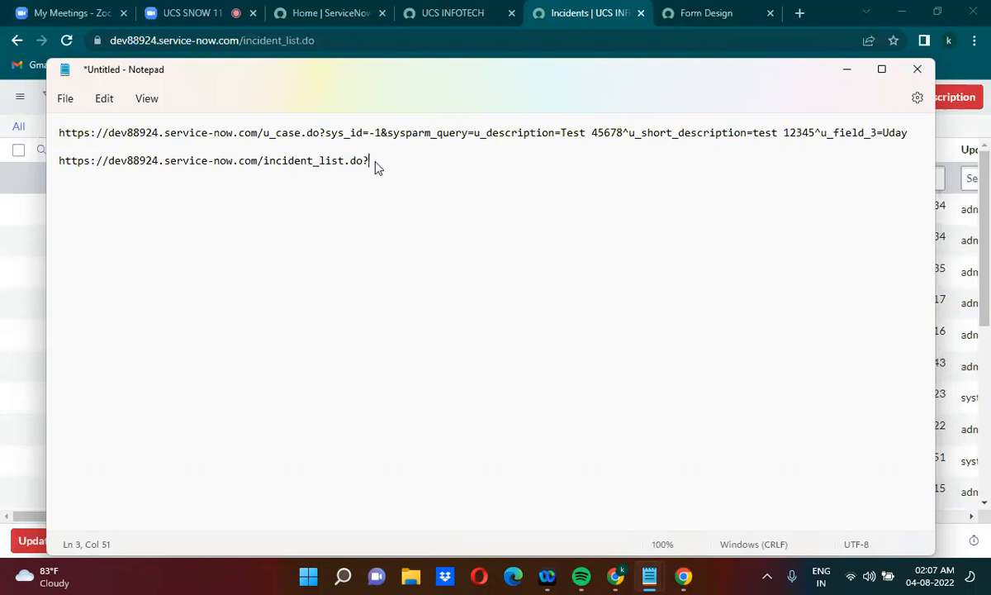
click(388, 132)
drag(388, 132, 477, 132)
key(ctrl+c)
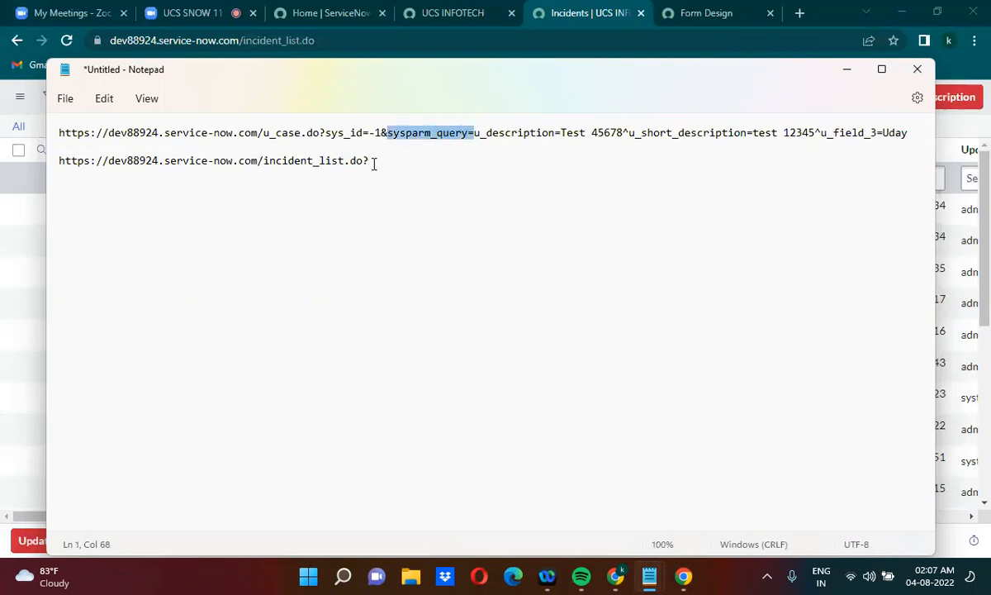
click(373, 162)
key(ctrl+v)
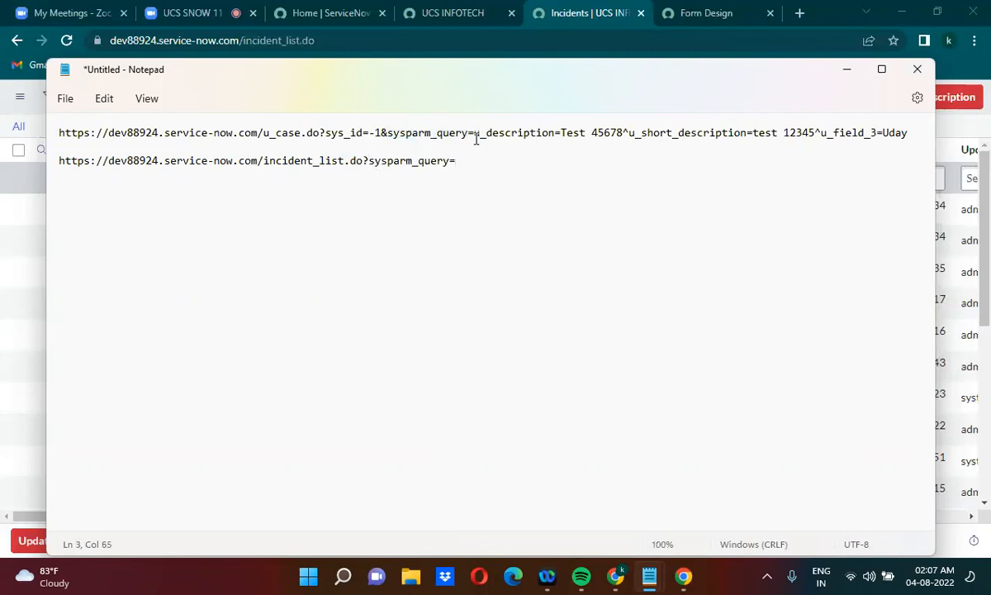
Copy the condition u_description=Test 45678 from the first URL and add it after sysparm_query= in the incident list URL
drag(473, 132, 624, 132)
click(625, 134)
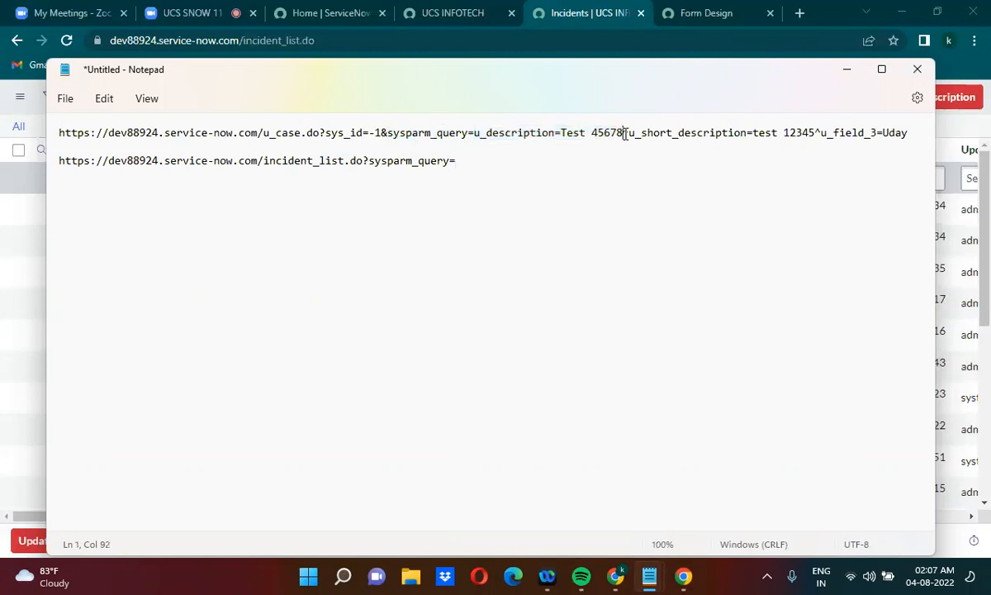
click(486, 159)
key(ctrl+v)
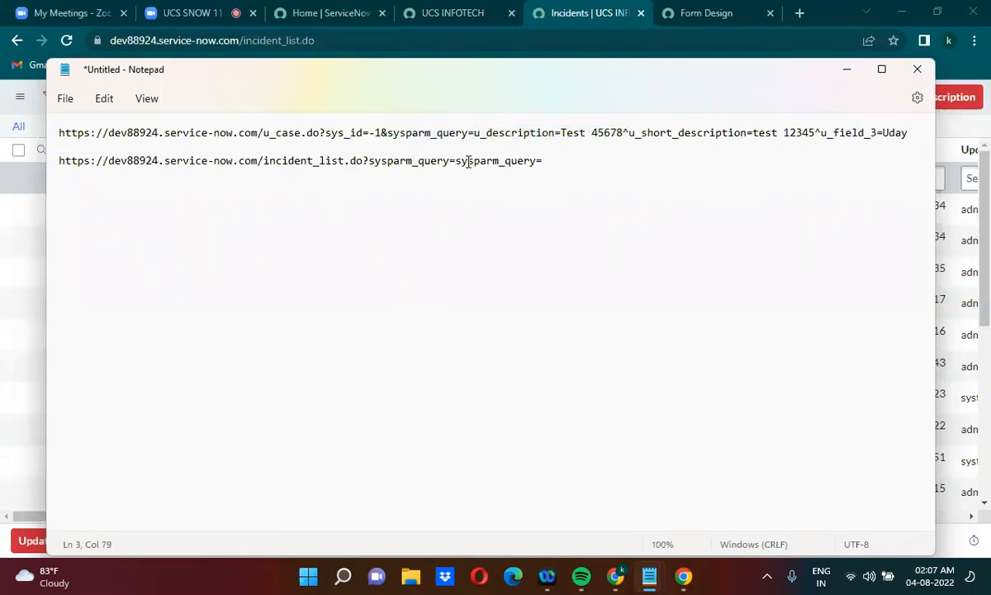
click(461, 161)
drag(473, 132, 626, 138)
drag(455, 161, 549, 164)
key(ctrl+v)
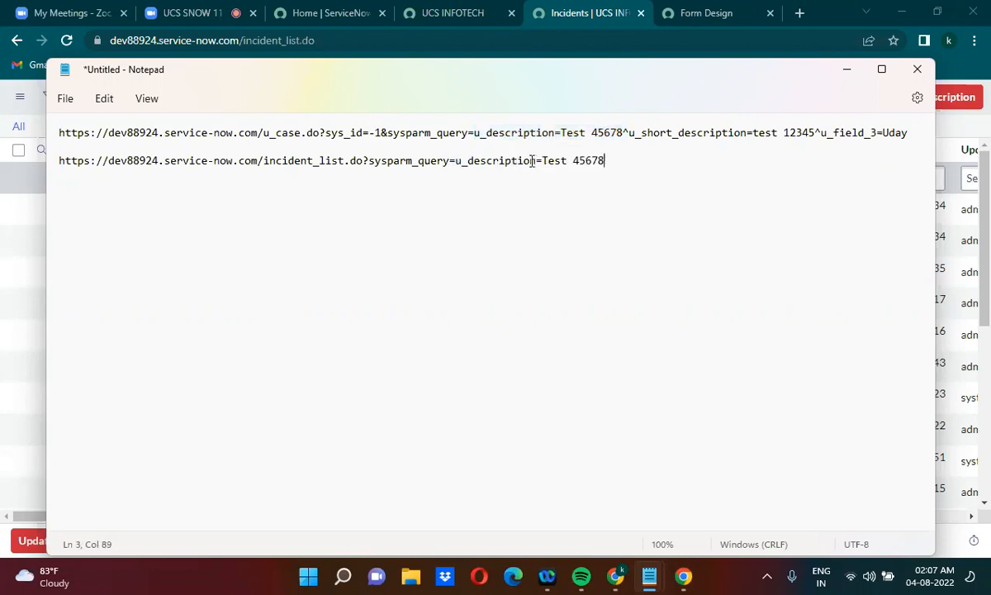
Replace =Test 45678 in the incident list URL with the LIKE operator followed by a first name in lowercase
drag(539, 160, 619, 165)
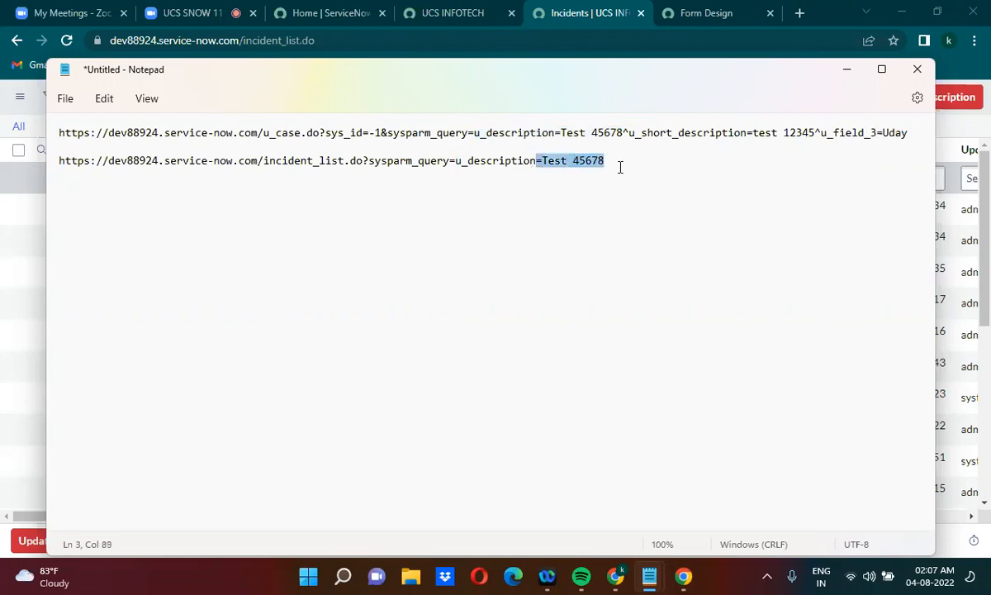
click(563, 160)
drag(542, 160, 620, 160)
key(BackSpace)
key(BackSpace)
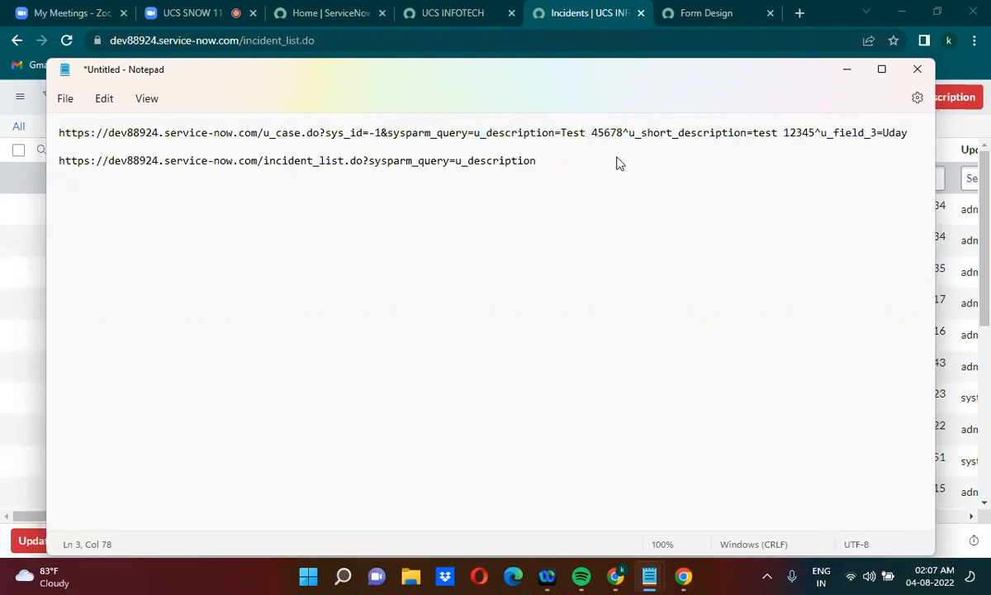
text(LIKEUday)
Copy the incident list URL with the u_descriptionLIKE condition and load it in the browser's Incidents tab
drag(600, 160, 45, 161)
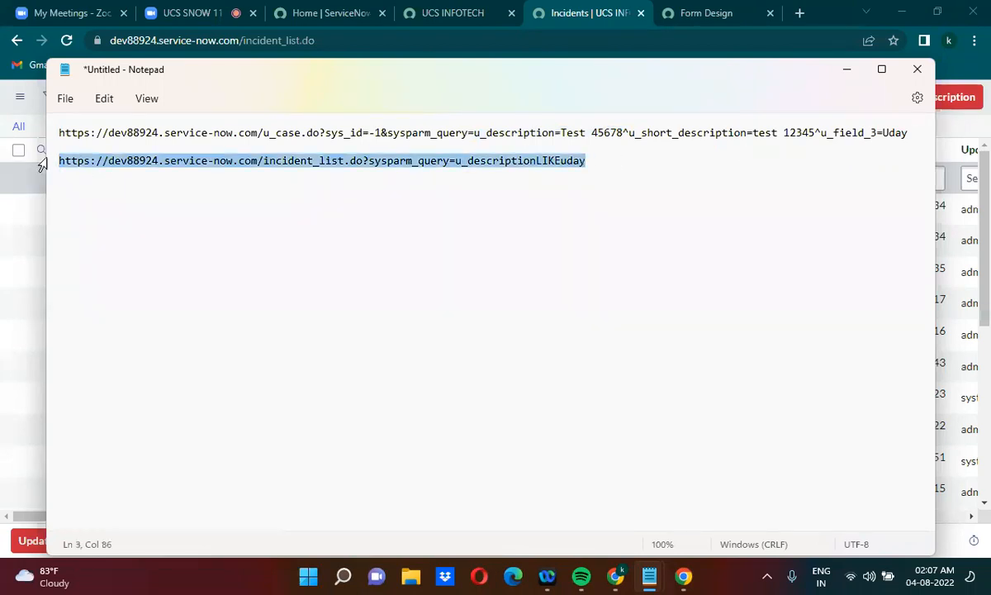
click(356, 36)
key(ctrl+v)
key(Return)
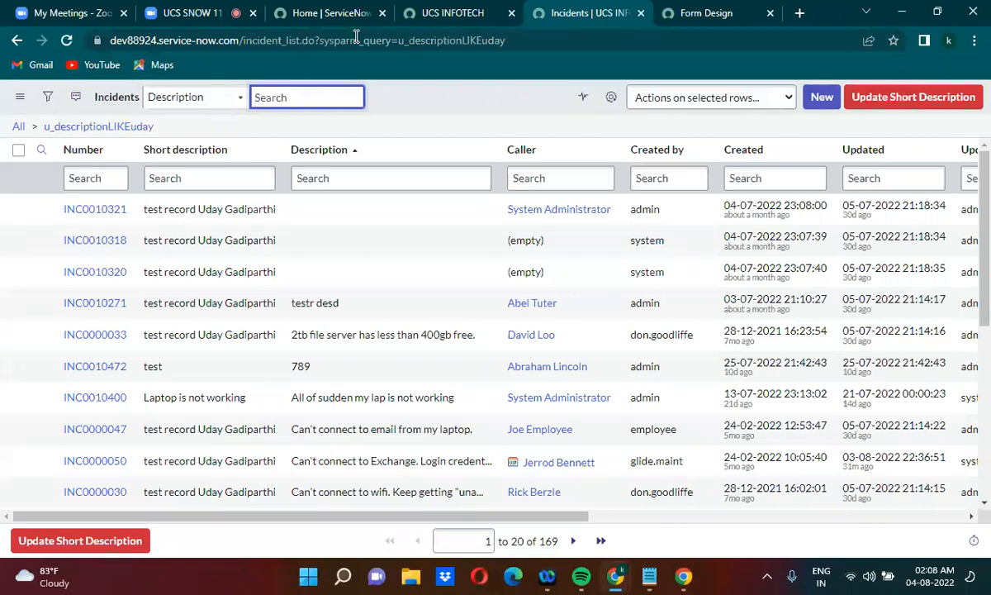
Check the list's personalized columns without changing them and look through the incident rows
click(610, 100)
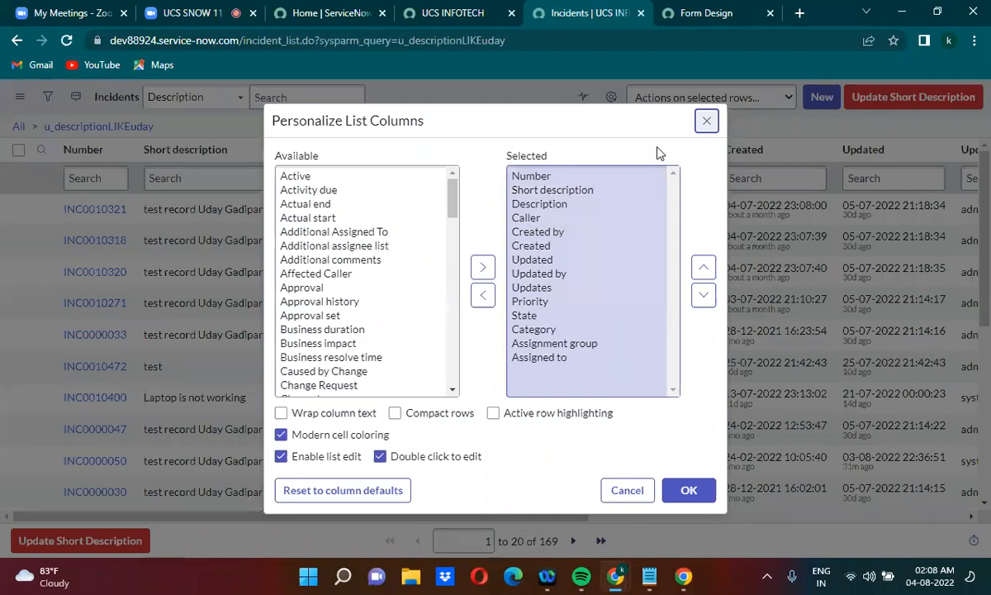
click(705, 121)
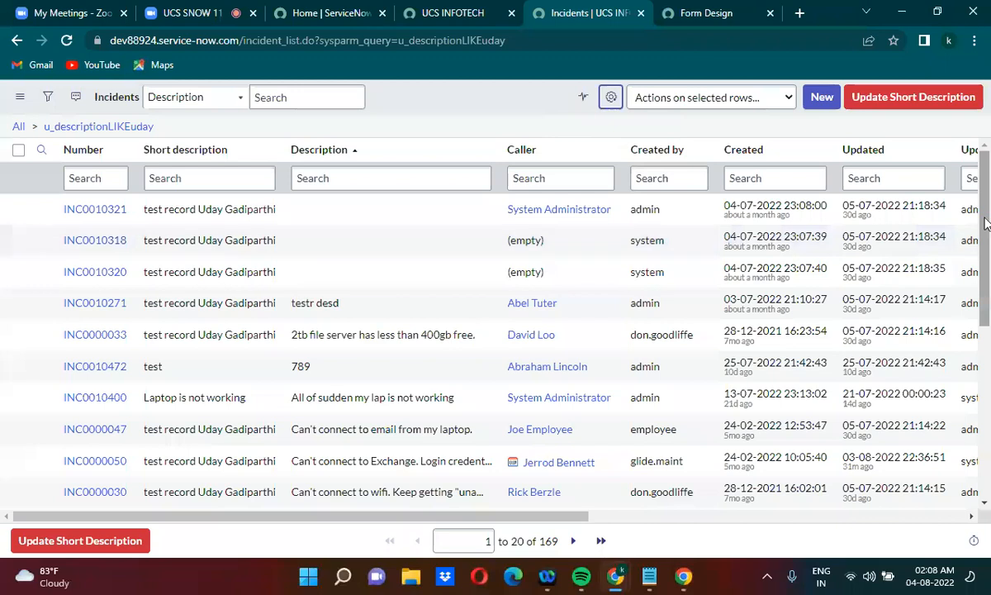
scroll(985, 289, down, 2)
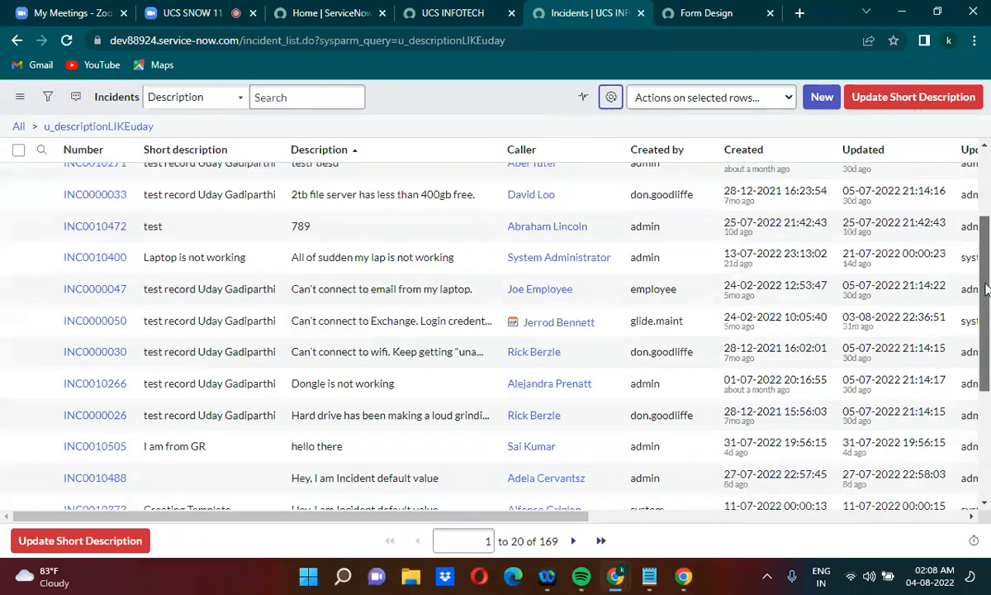
scroll(985, 289, up, 2)
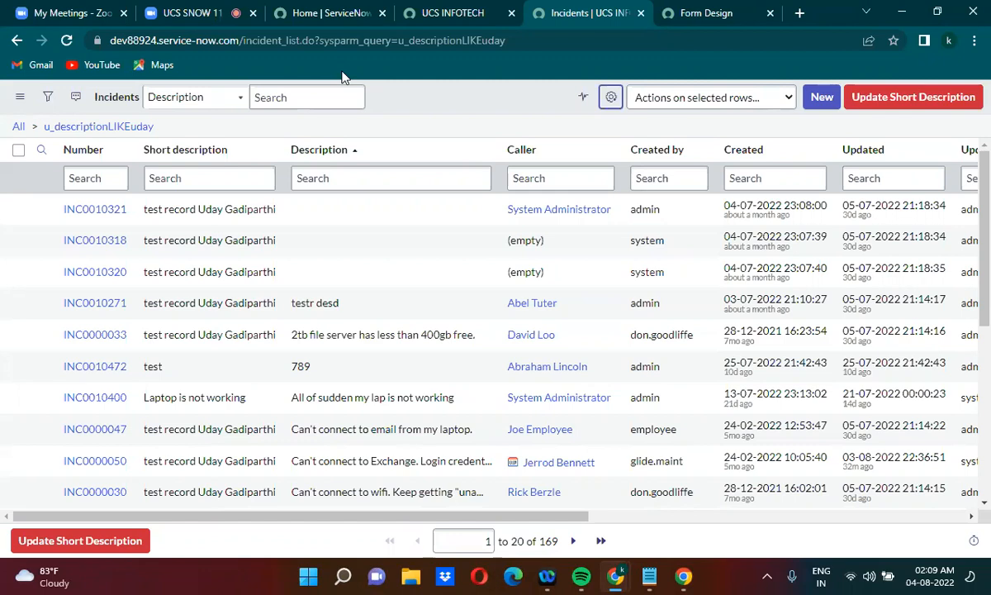
Switch to the untitled Notepad document and review the LIKE condition and the sysparm_query= part of the first URL
mouse_move(655, 578)
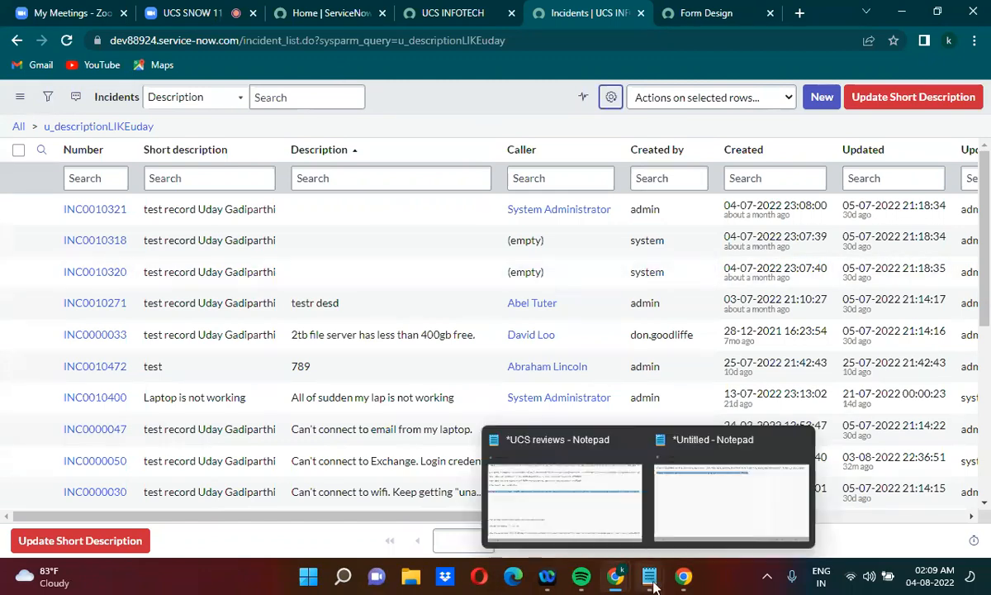
click(731, 500)
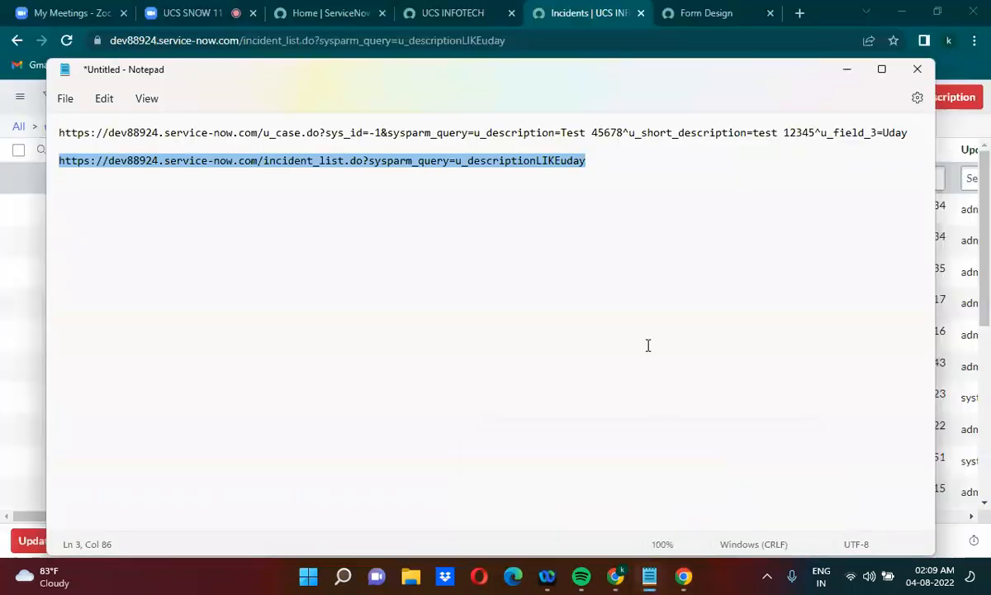
click(570, 162)
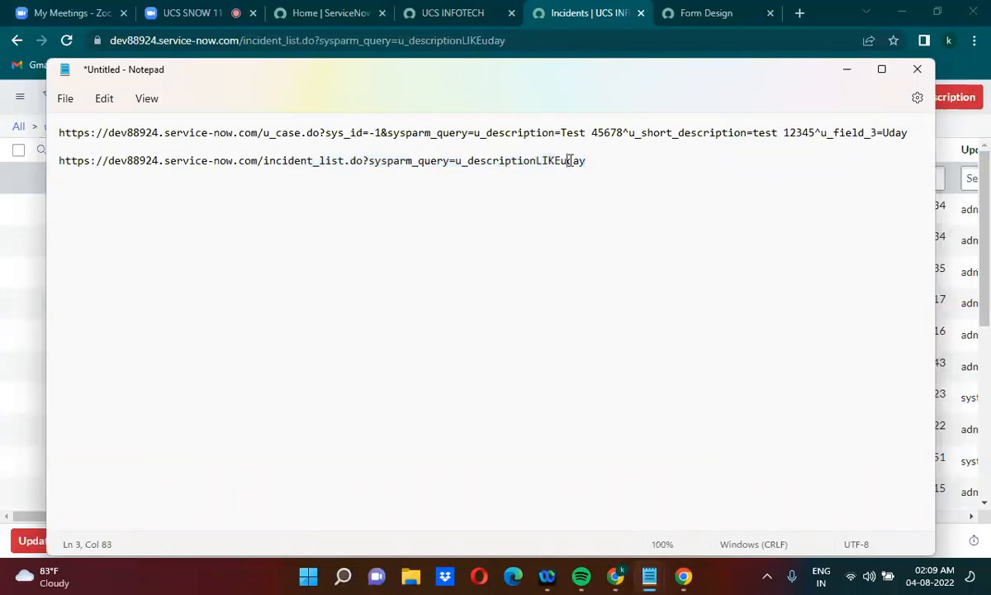
click(844, 69)
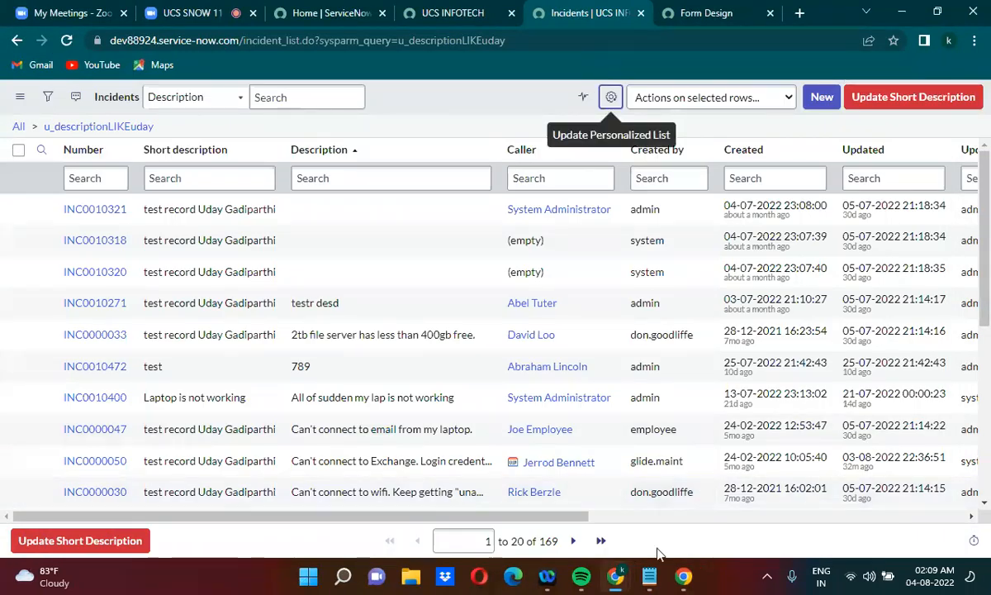
mouse_move(649, 576)
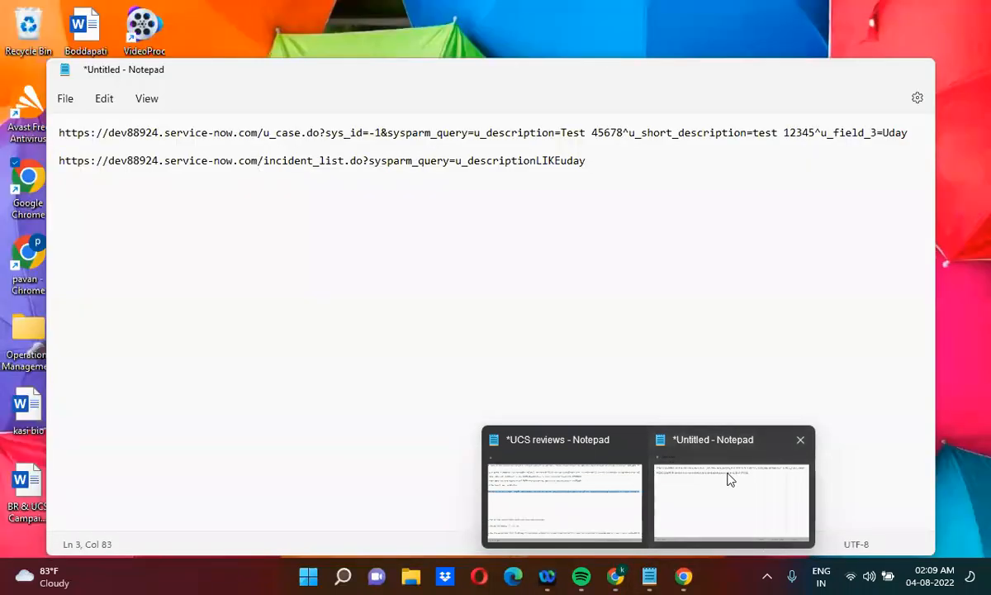
click(729, 479)
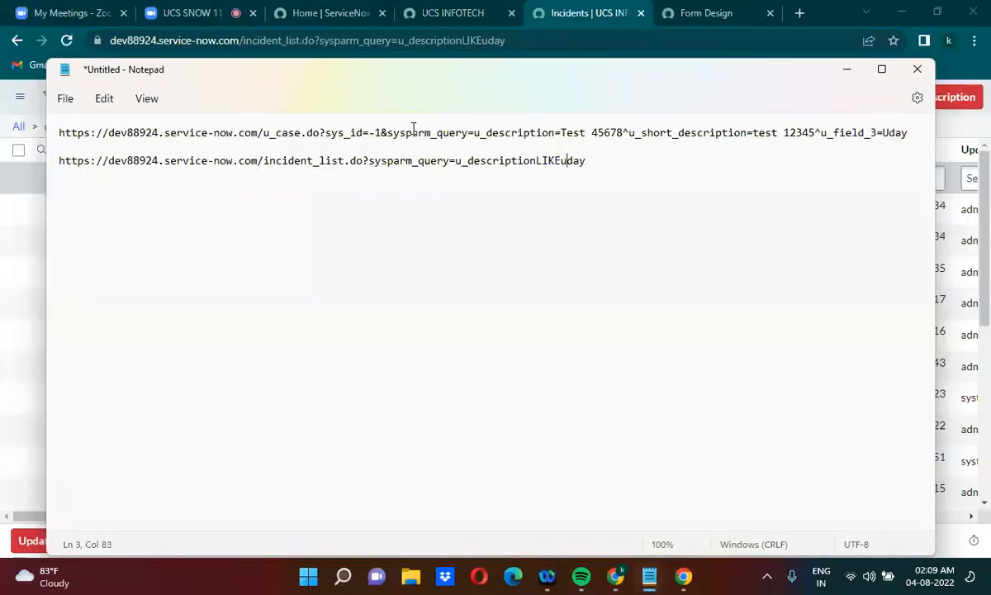
drag(387, 132, 476, 133)
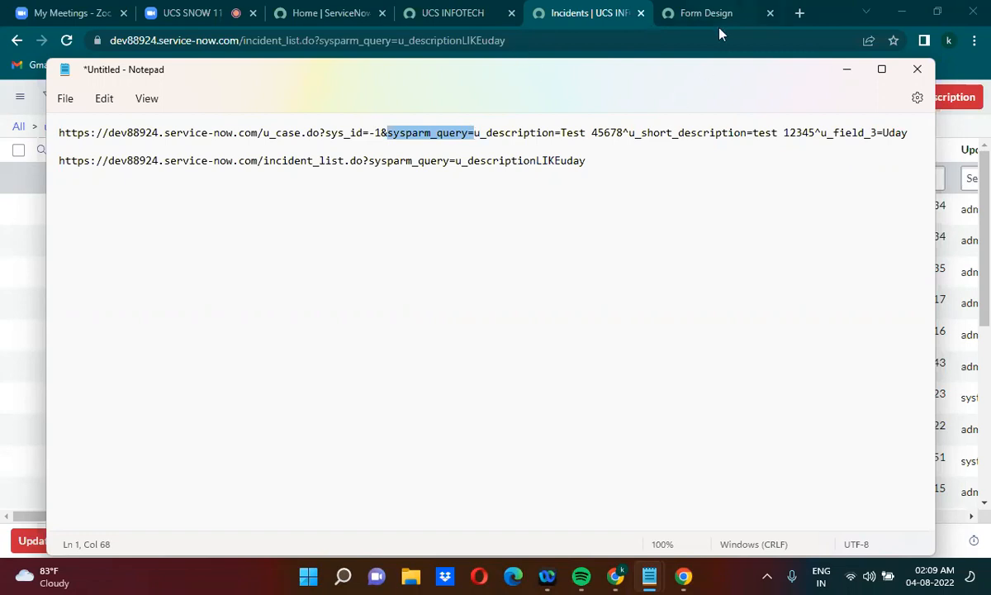
Switch to the browser's Incidents tab and try loading the URL with & instead of ? before sysparm_query
click(476, 15)
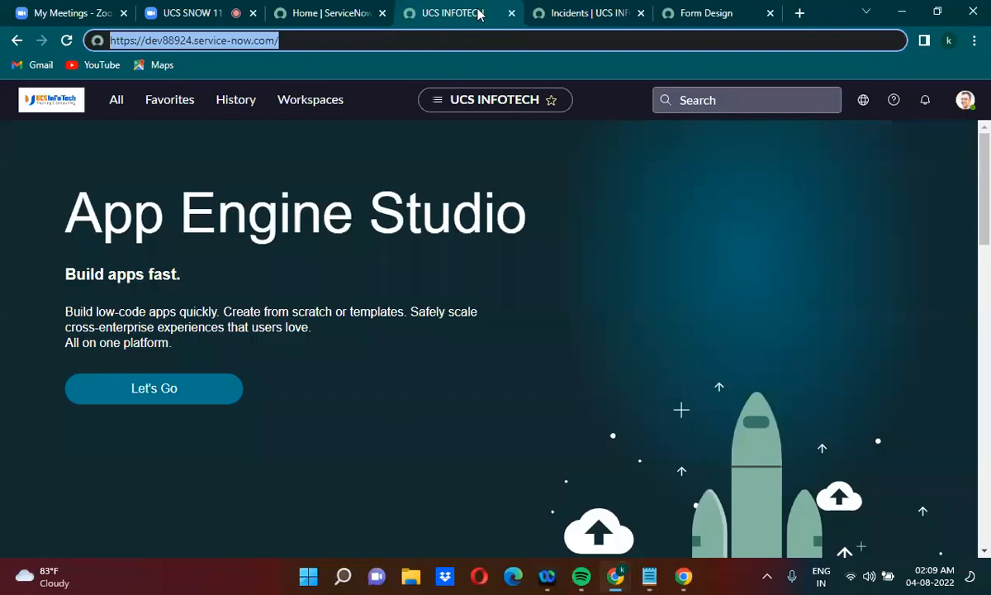
click(581, 10)
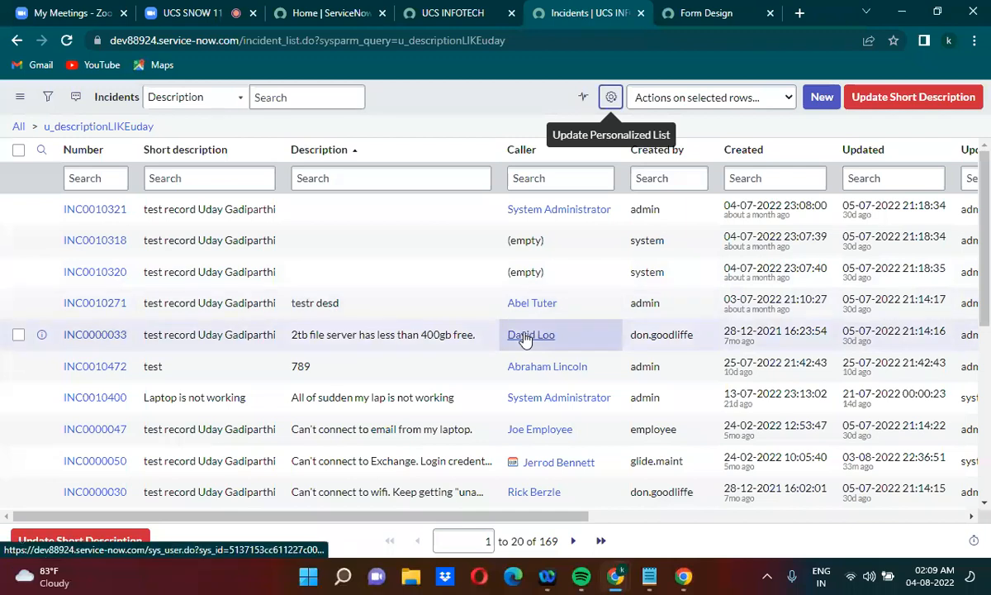
click(323, 38)
key(ctrl+c)
click(355, 40)
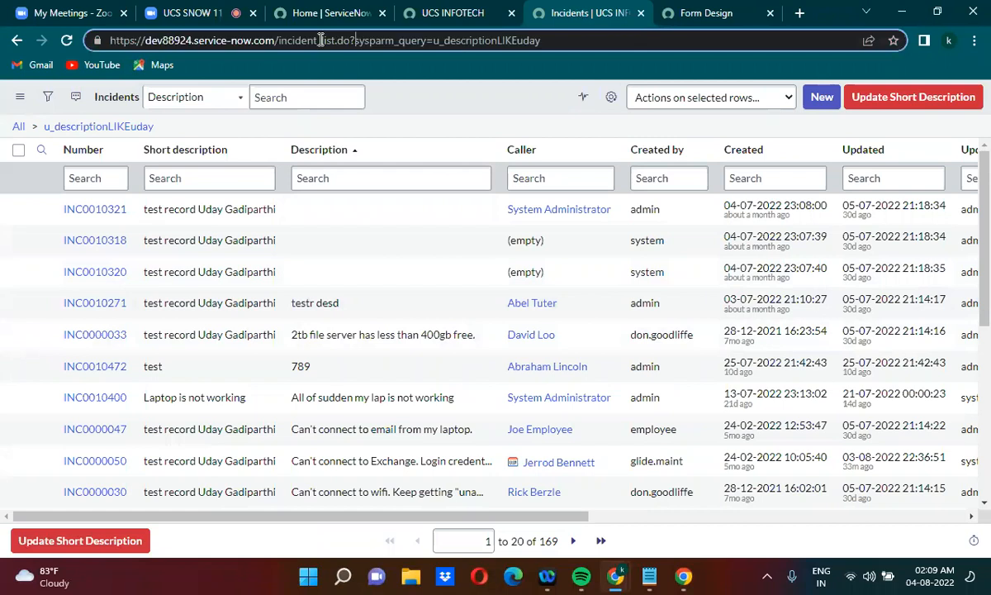
key(BackSpace)
text(&)
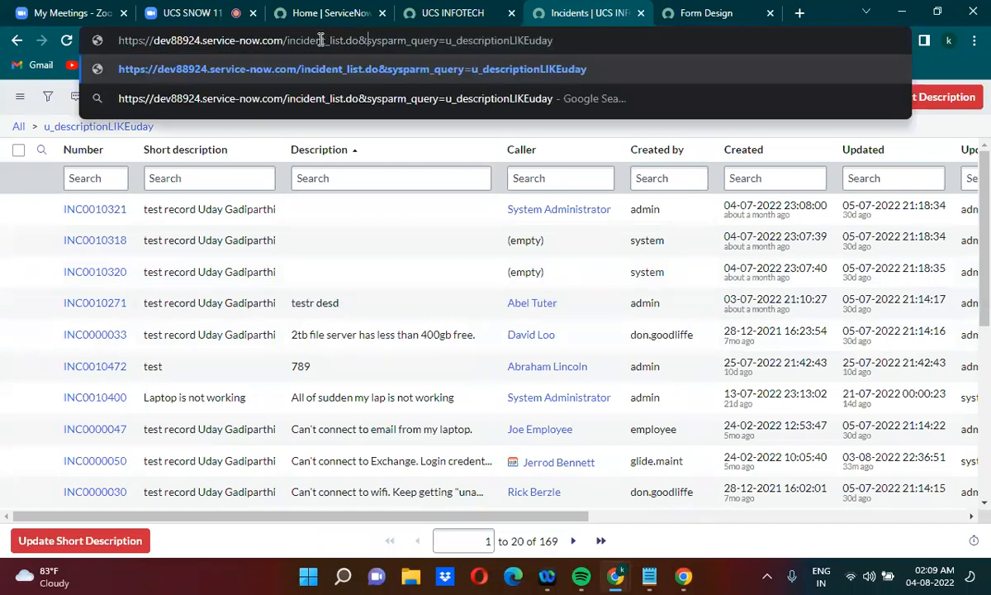
key(Return)
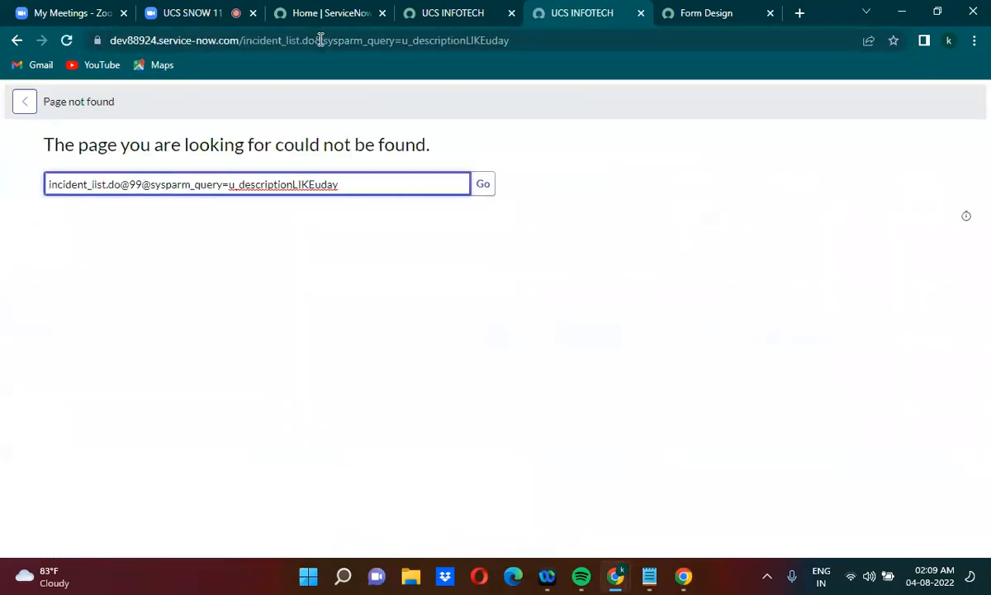
Put ? back in place of & before sysparm_query, reload the incident list and look through its rows
click(322, 40)
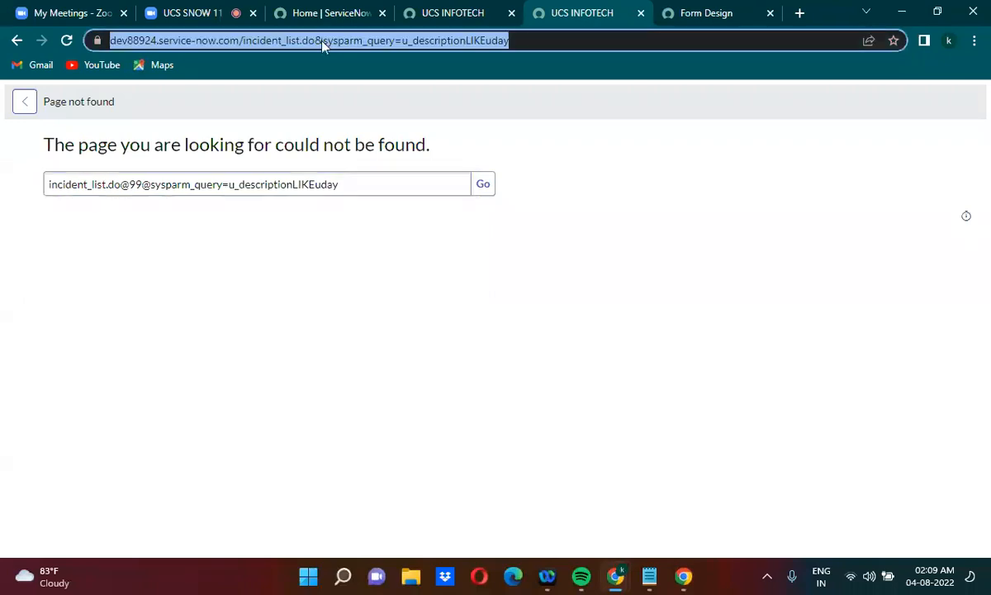
click(322, 41)
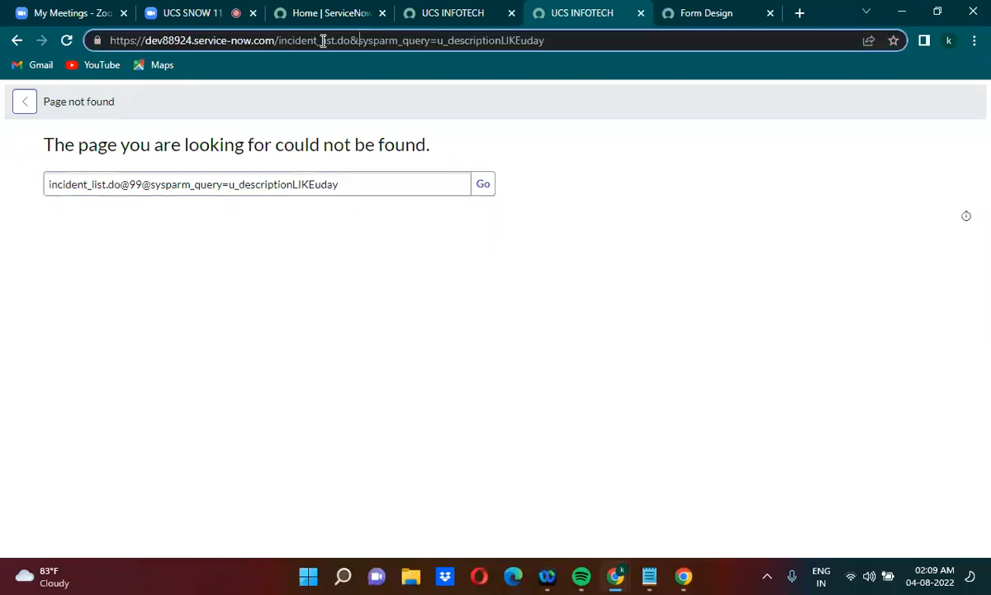
key(BackSpace)
text(?)
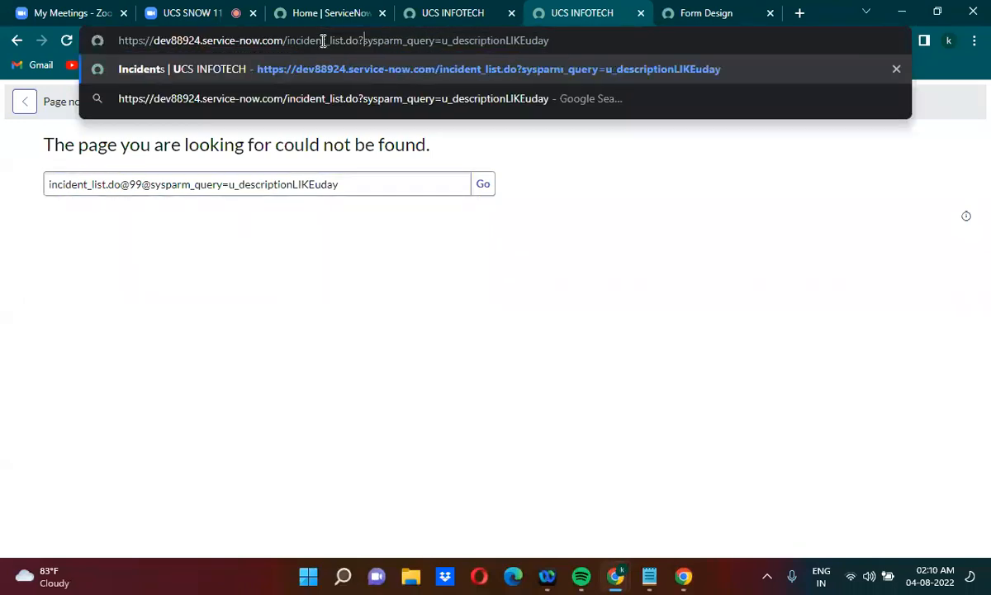
key(Return)
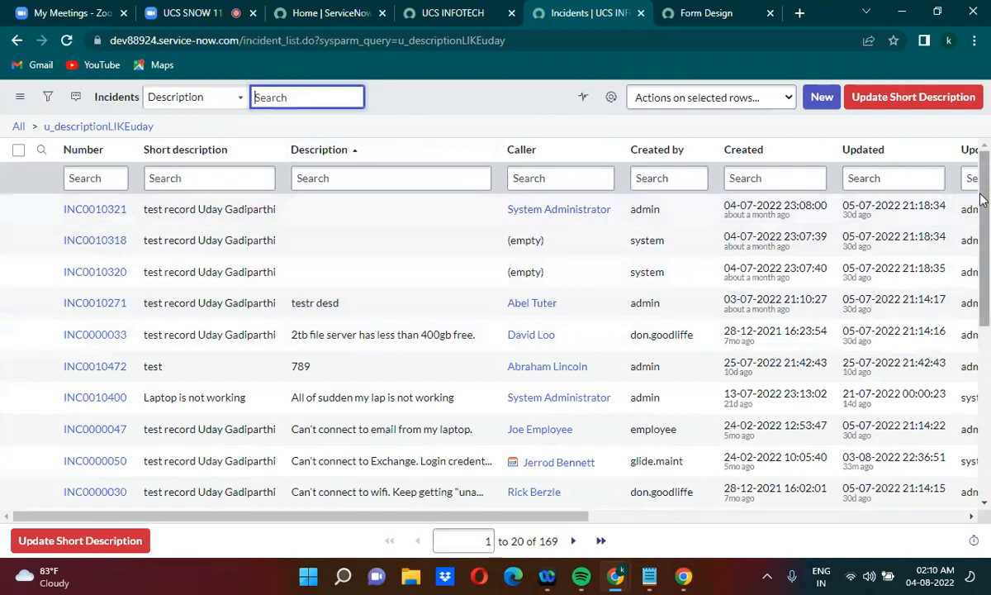
drag(984, 195, 984, 425)
drag(987, 363, 988, 192)
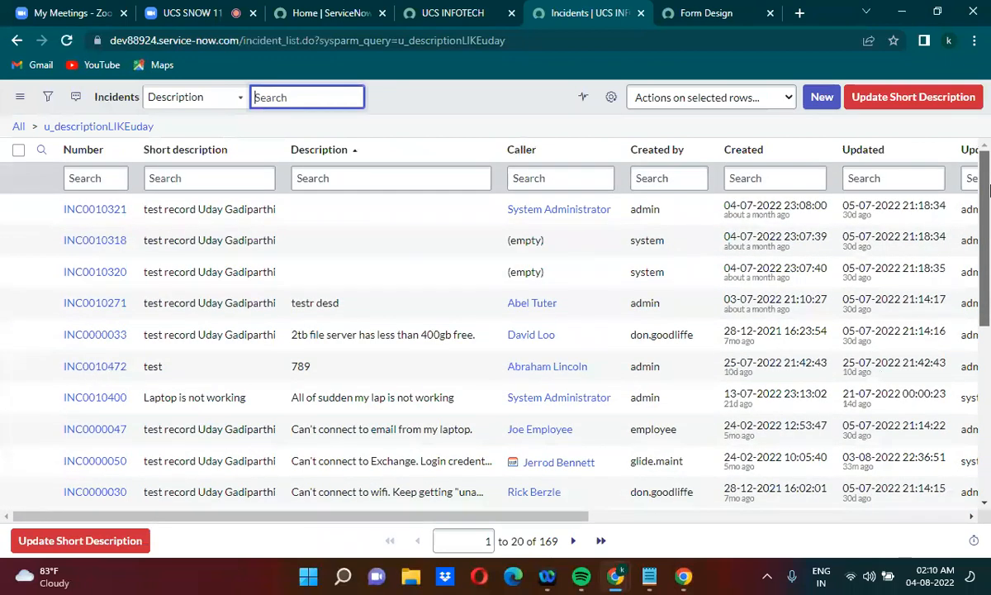
Switch to the untitled Notepad document and capitalize the first letter of the LIKE search value in the incident list URL
scroll(807, 435, down, 3)
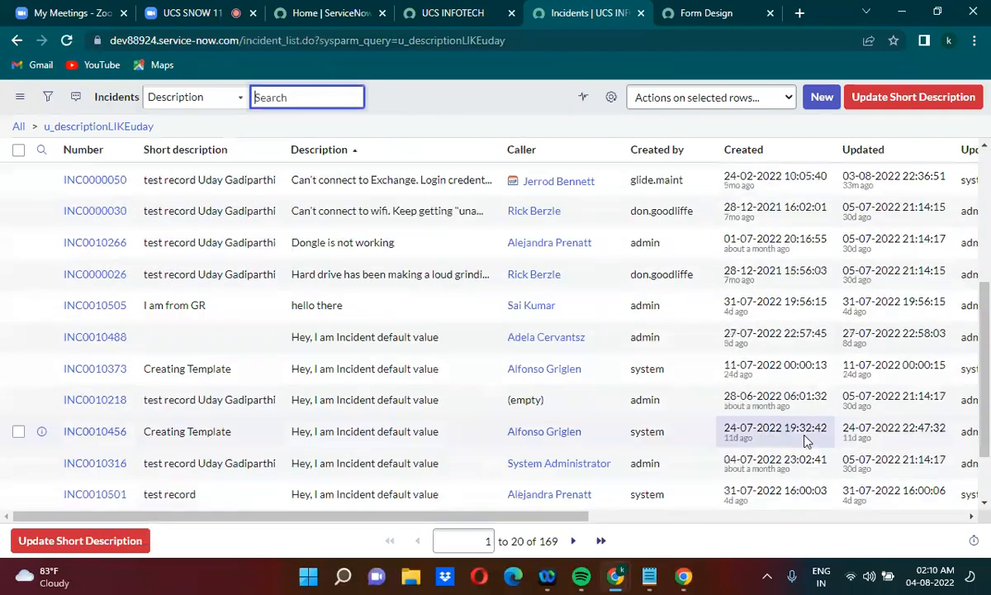
mouse_move(665, 571)
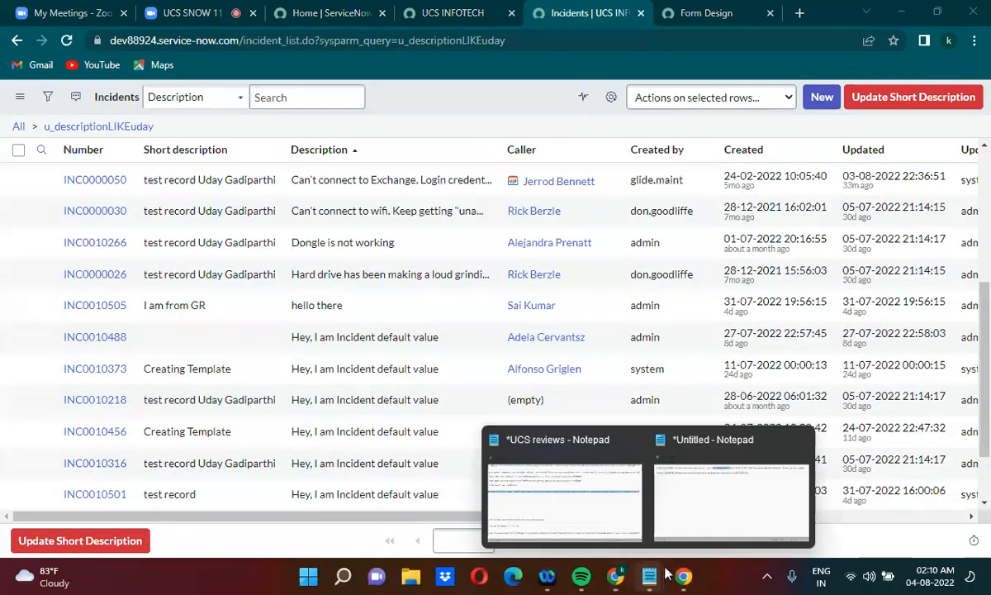
click(723, 489)
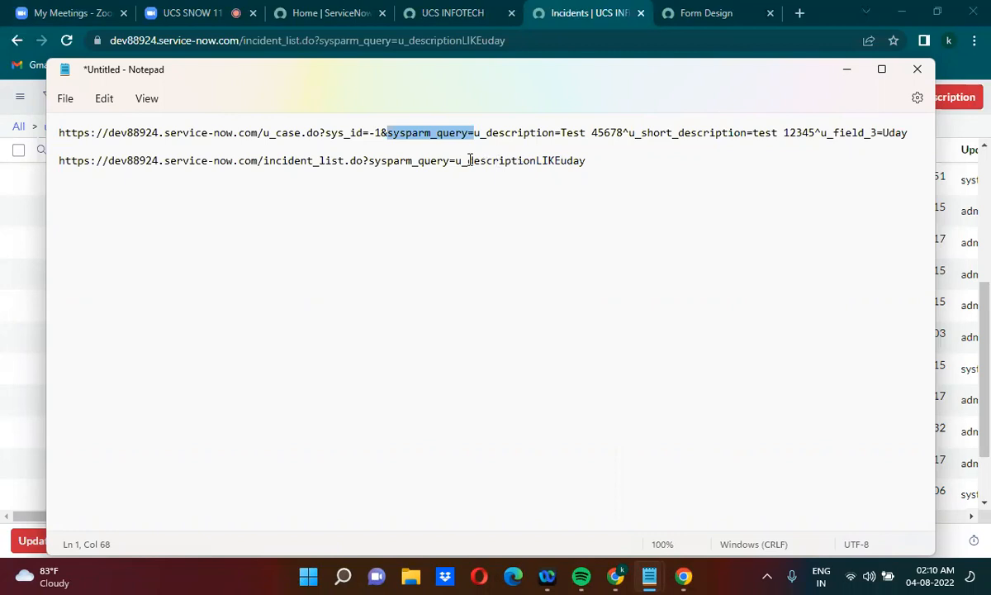
click(562, 161)
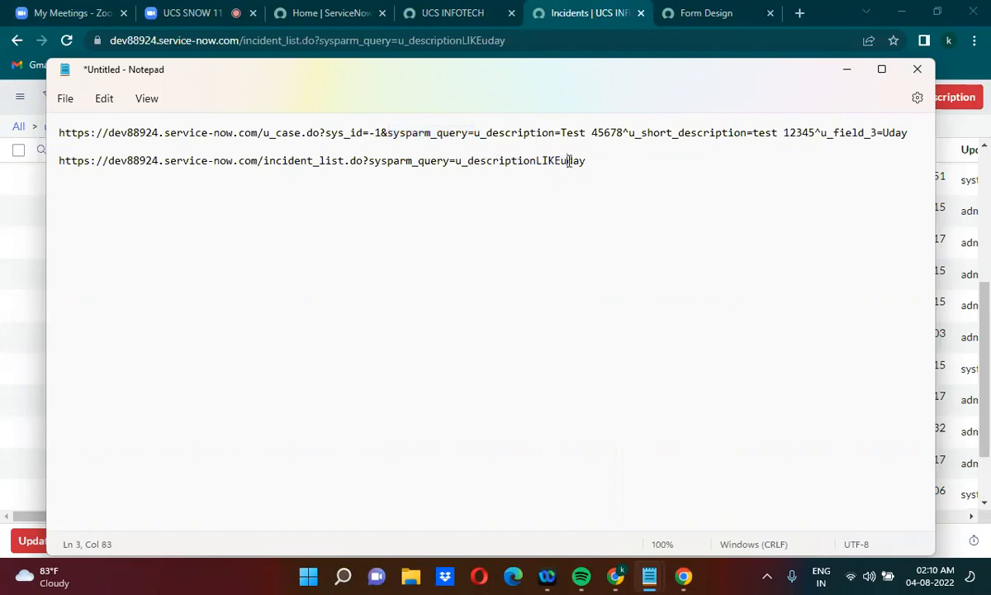
text(U)
Copy the edited incident list URL and load it in the browser's Incidents tab
drag(587, 161, 232, 168)
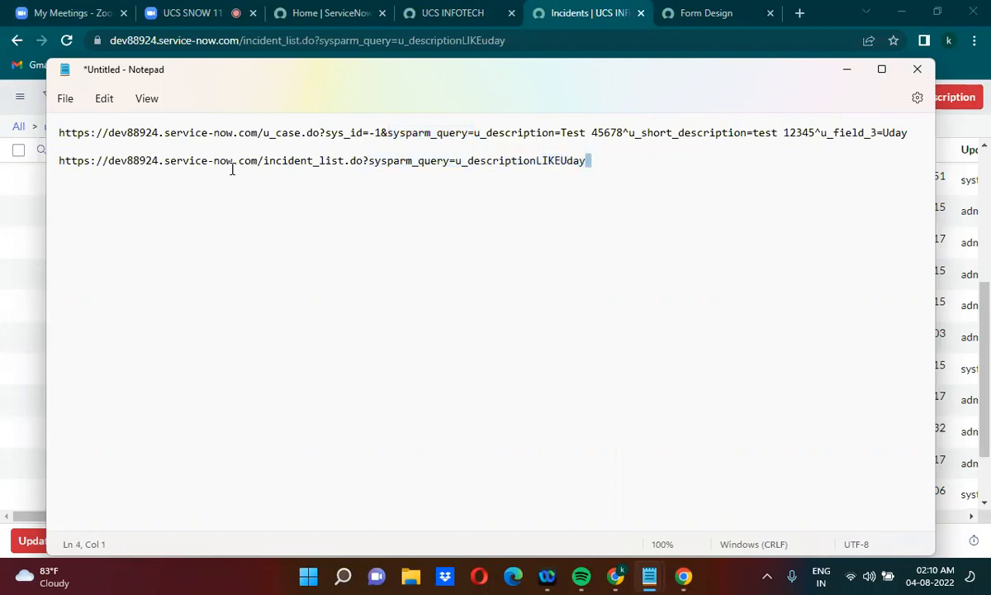
click(59, 160)
key(shift+End)
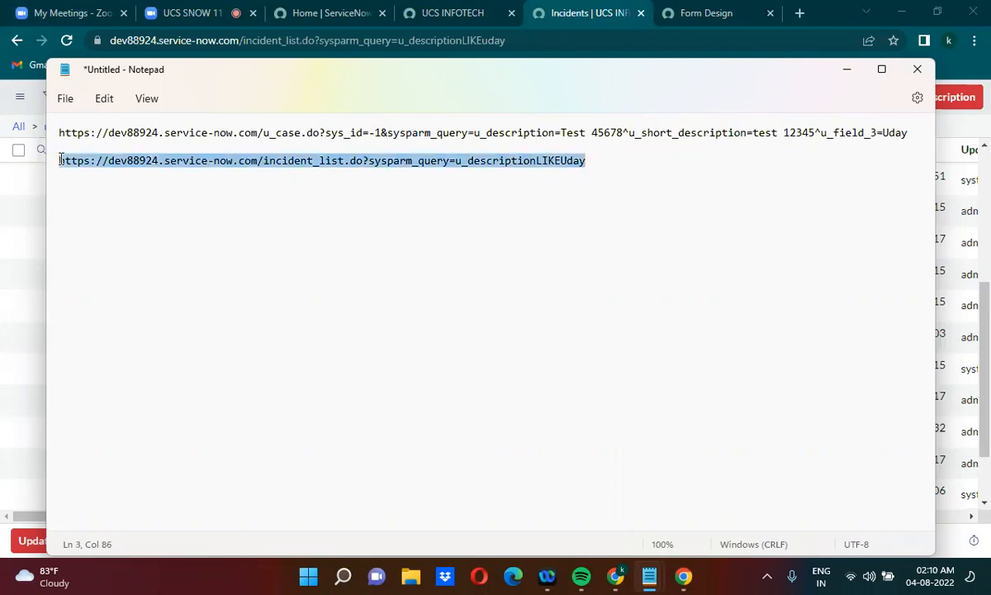
key(alt+Tab)
click(235, 41)
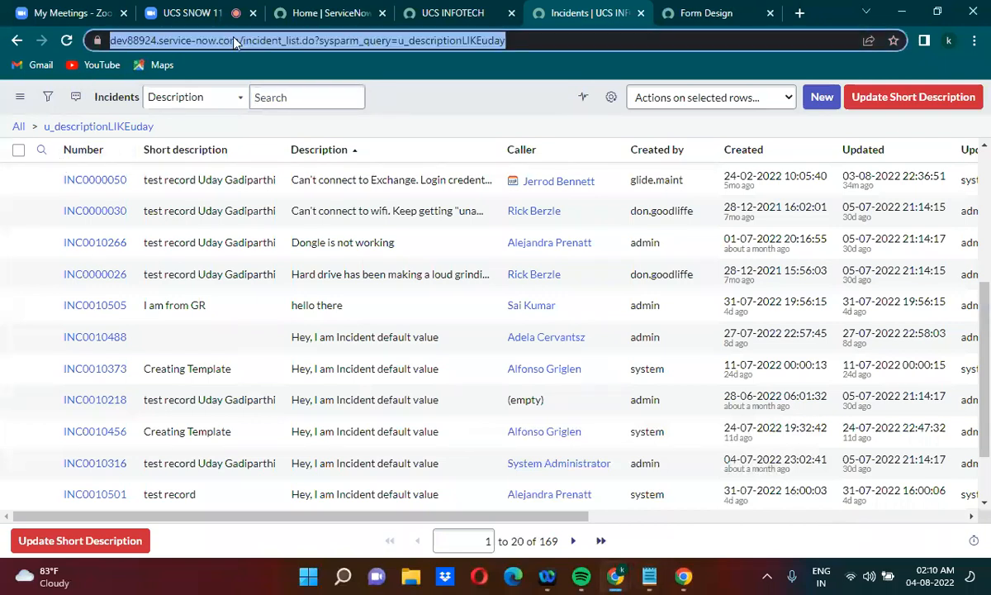
key(ctrl+v)
key(Return)
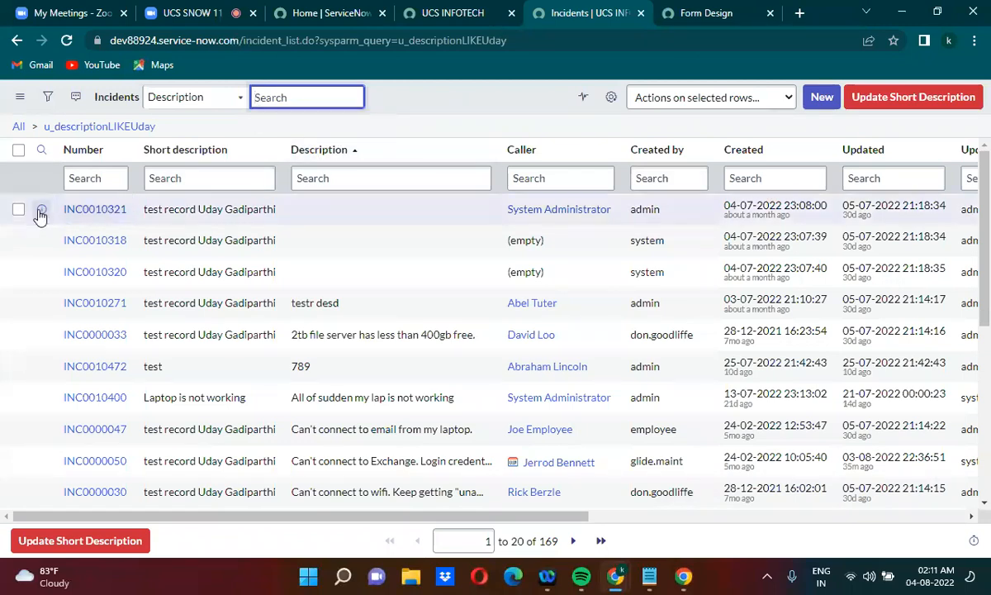
Open the first listed incident, INC0010321, in a new browser tab and dismiss its alerts
right_click(40, 213)
click(91, 223)
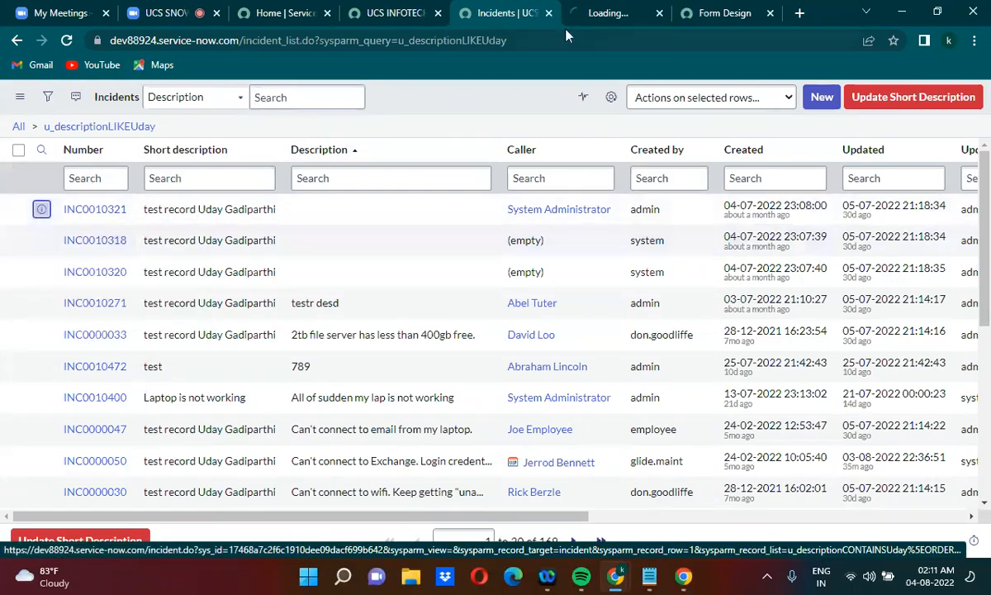
click(609, 8)
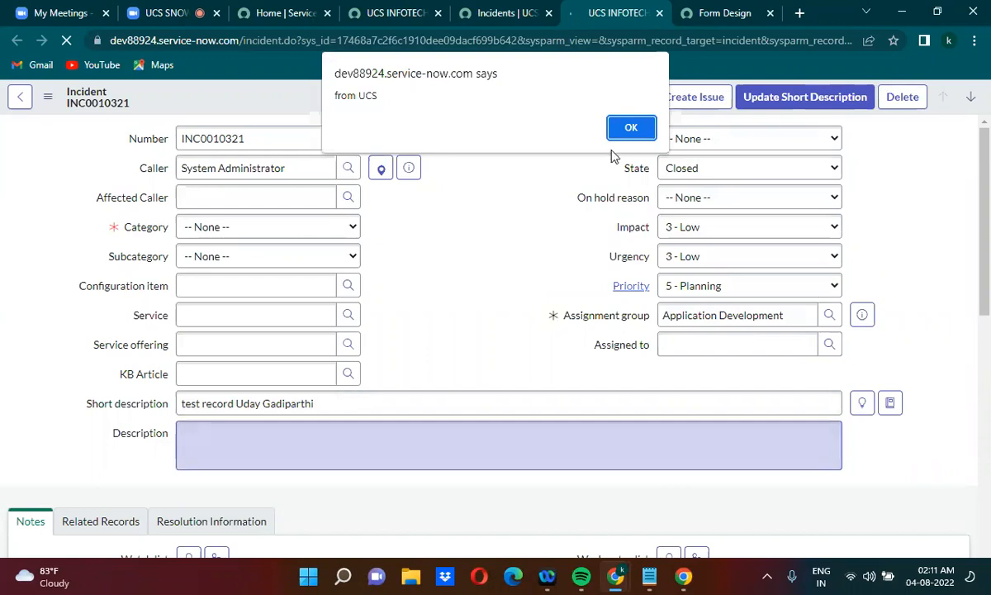
click(629, 128)
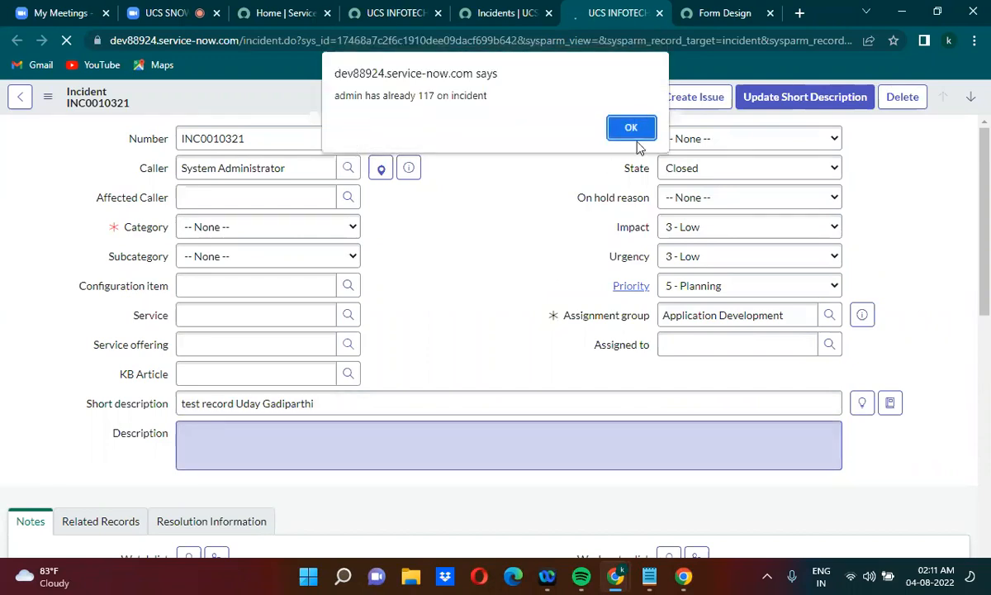
click(630, 128)
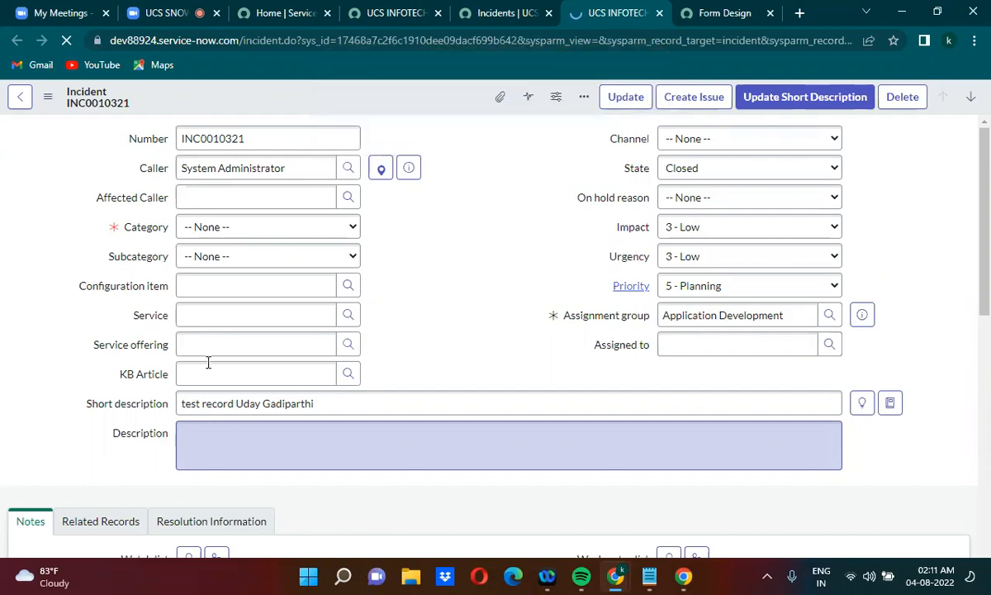
Check the internal column name of the incident form's Description field
click(127, 429)
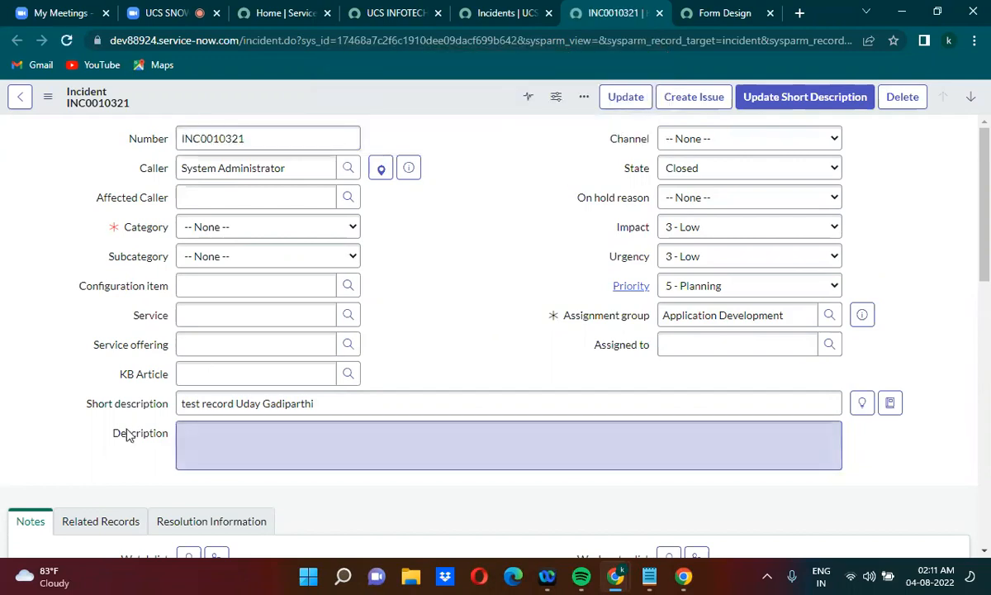
right_click(128, 436)
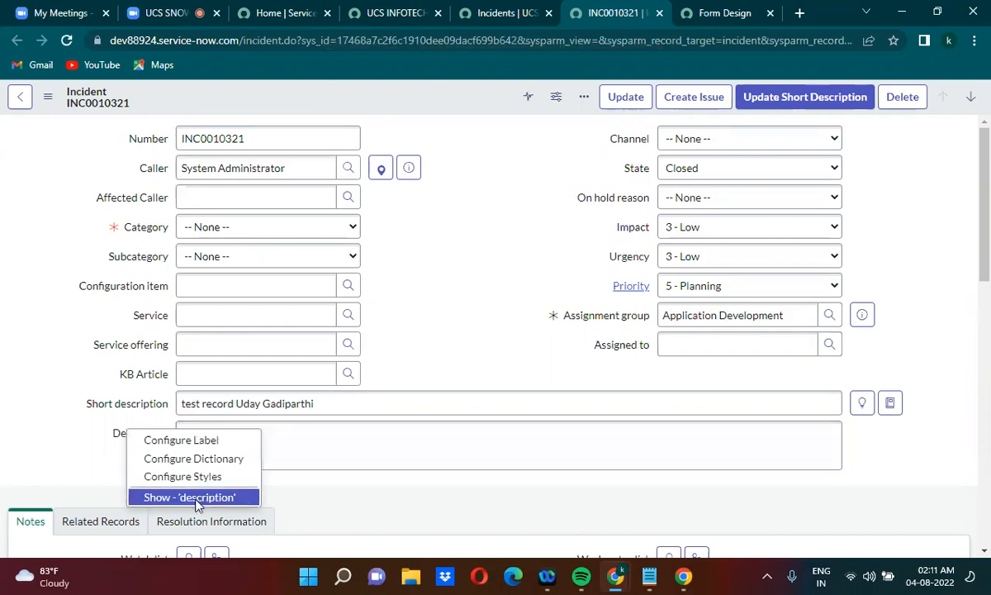
click(477, 306)
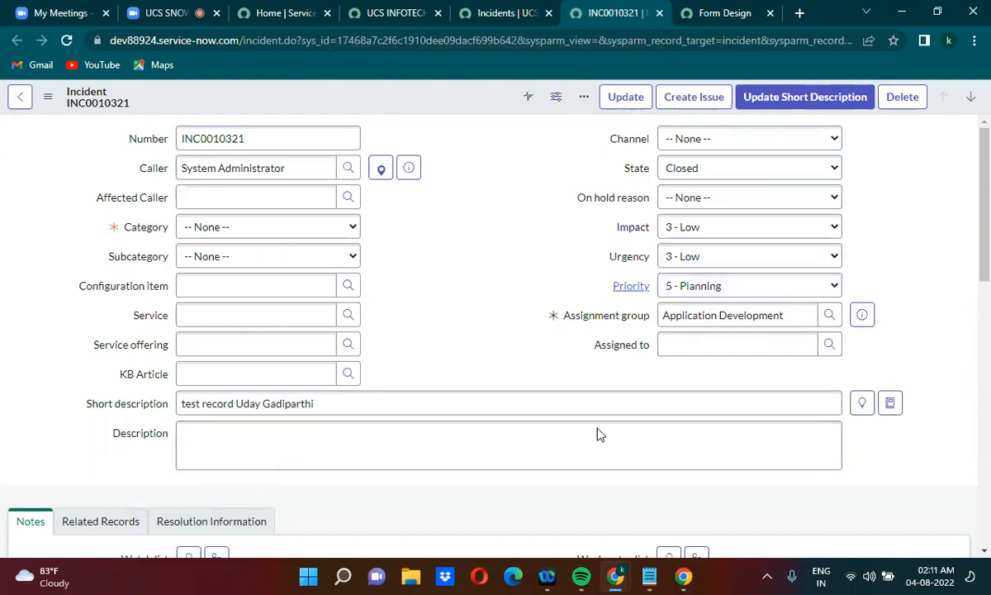
Switch to the untitled Notepad document and remove the u_ prefix from the description field in the incident list URL
mouse_move(653, 572)
click(711, 491)
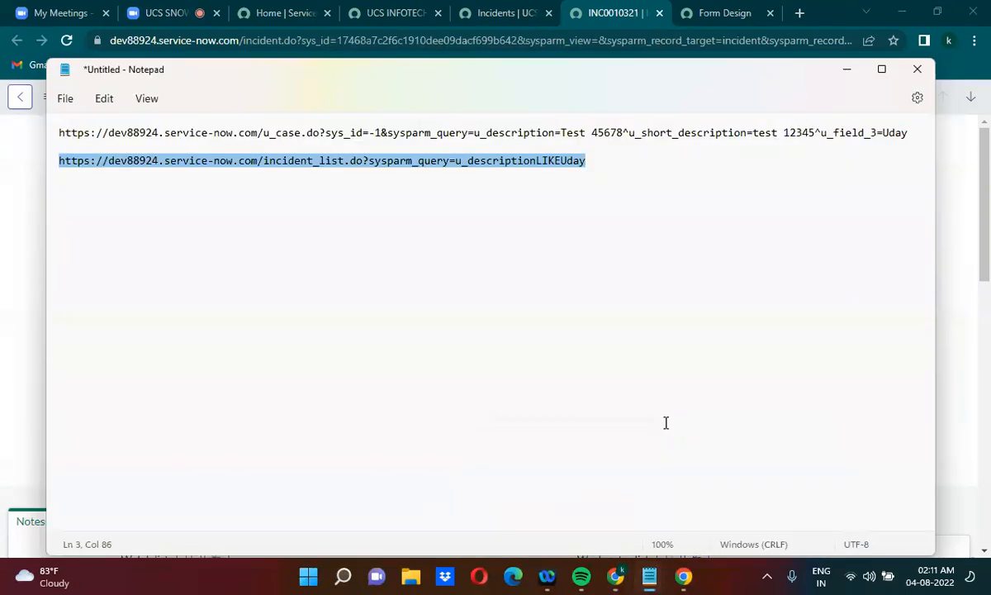
click(467, 160)
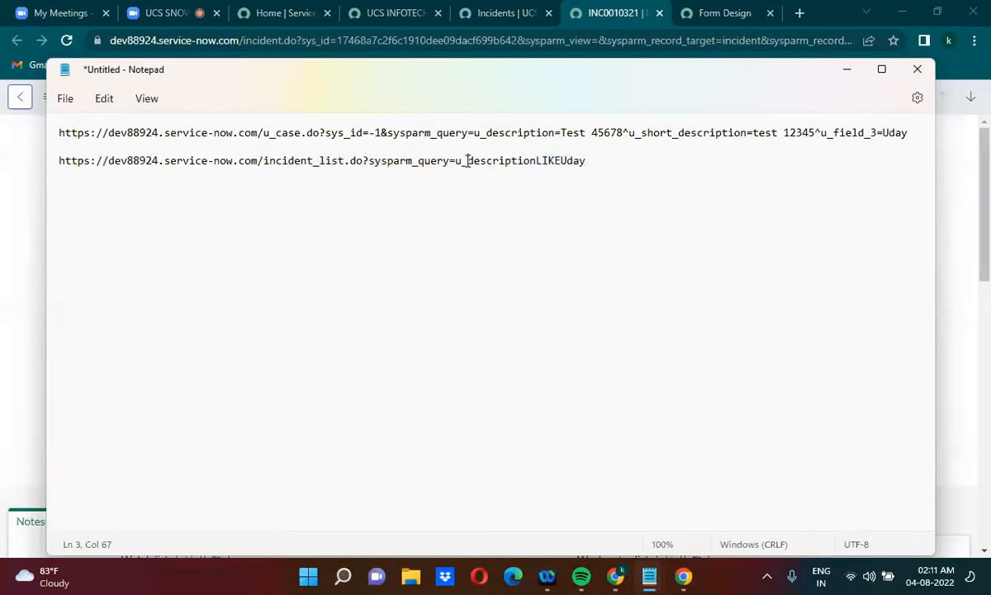
key(BackSpace)
key(BackSpace)
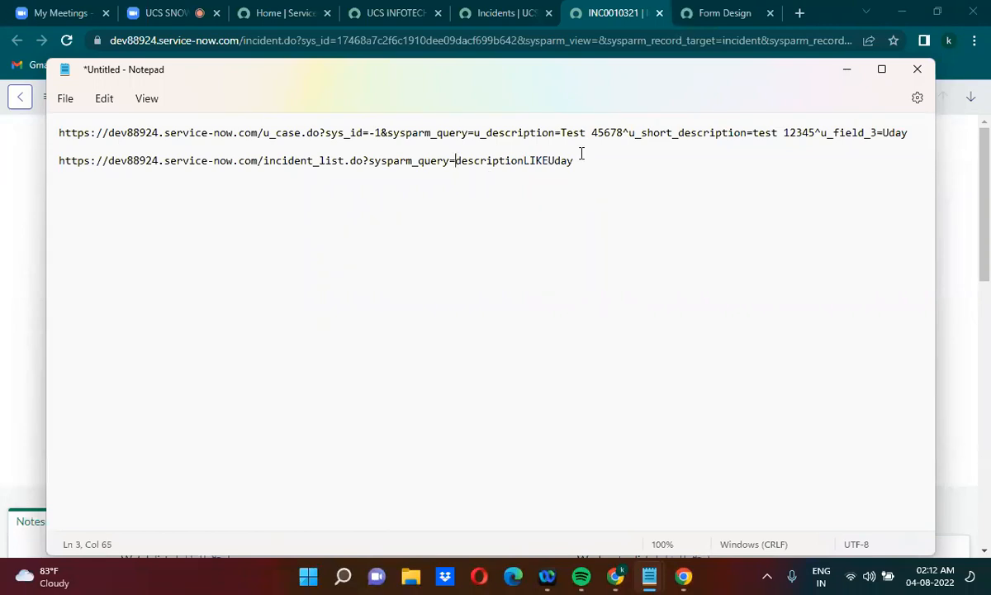
Copy the corrected incident list URL and load it in the browser tab showing INC0010321
drag(581, 160, 50, 165)
key(ctrl+c)
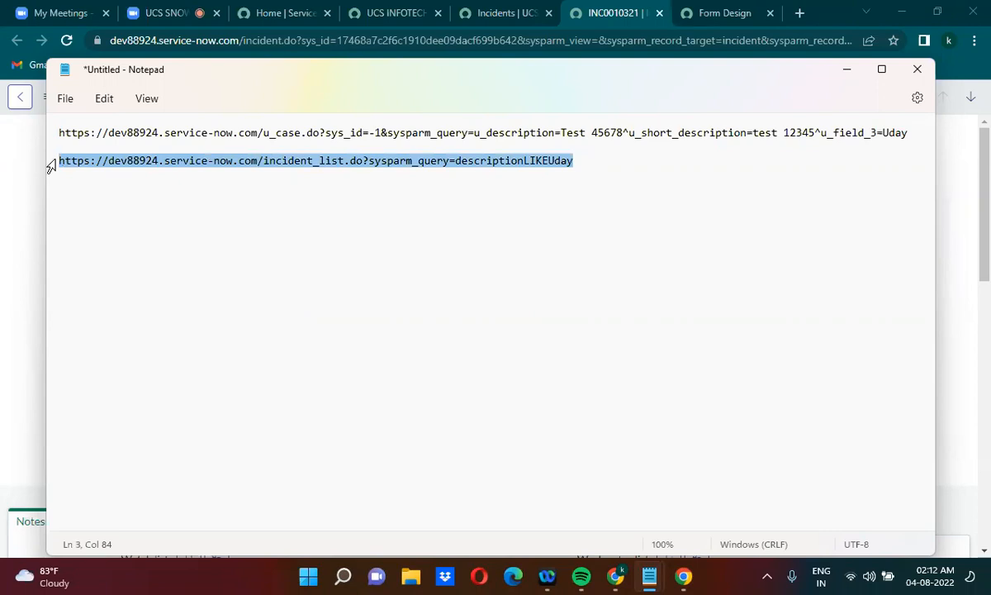
key(alt+Tab)
click(299, 47)
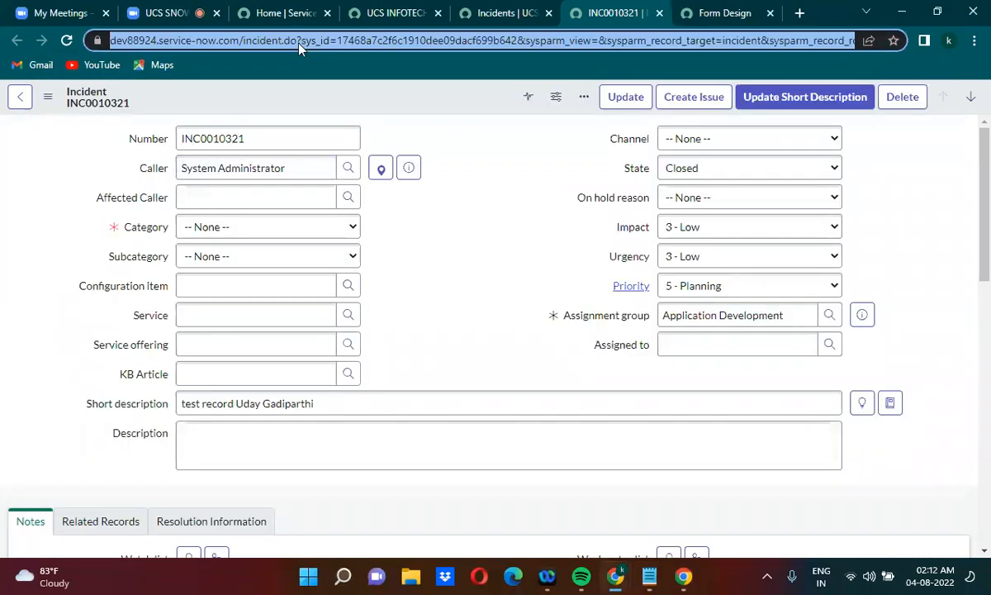
key(ctrl+v)
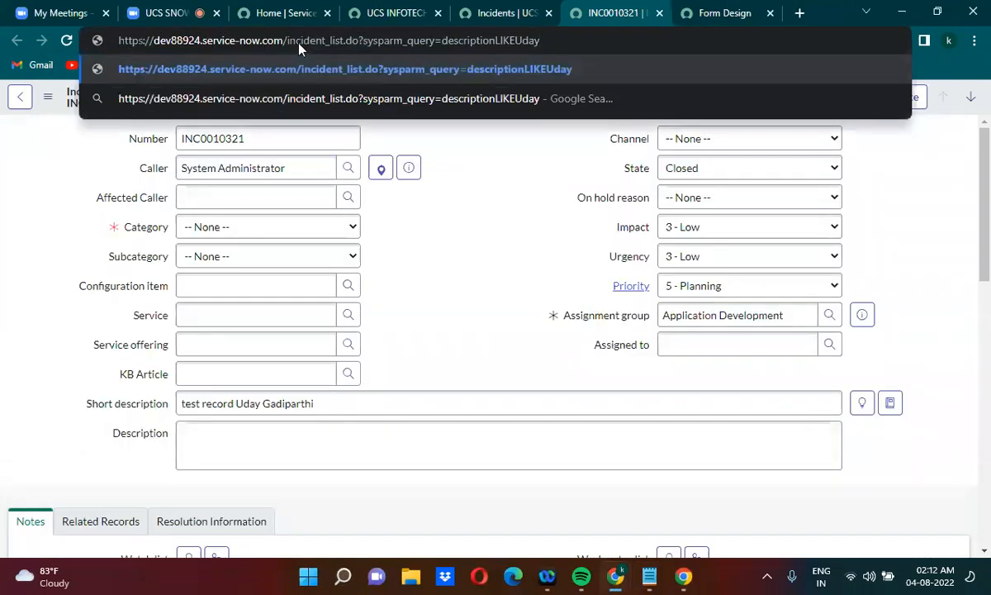
key(Return)
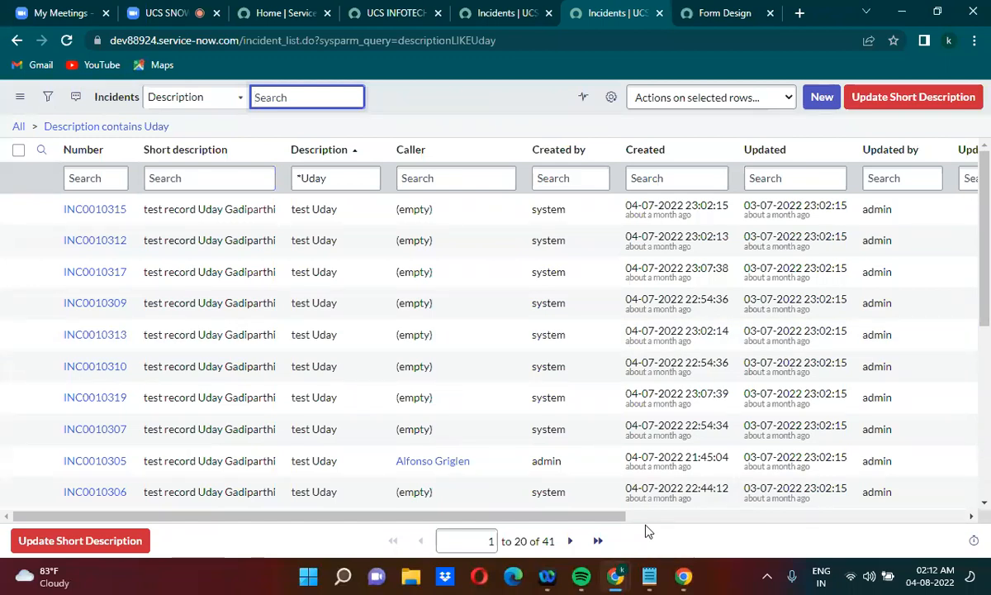
Return to the untitled Notepad document and append the condition ^short_descriptionLIKEtest to the incident list URL
click(661, 568)
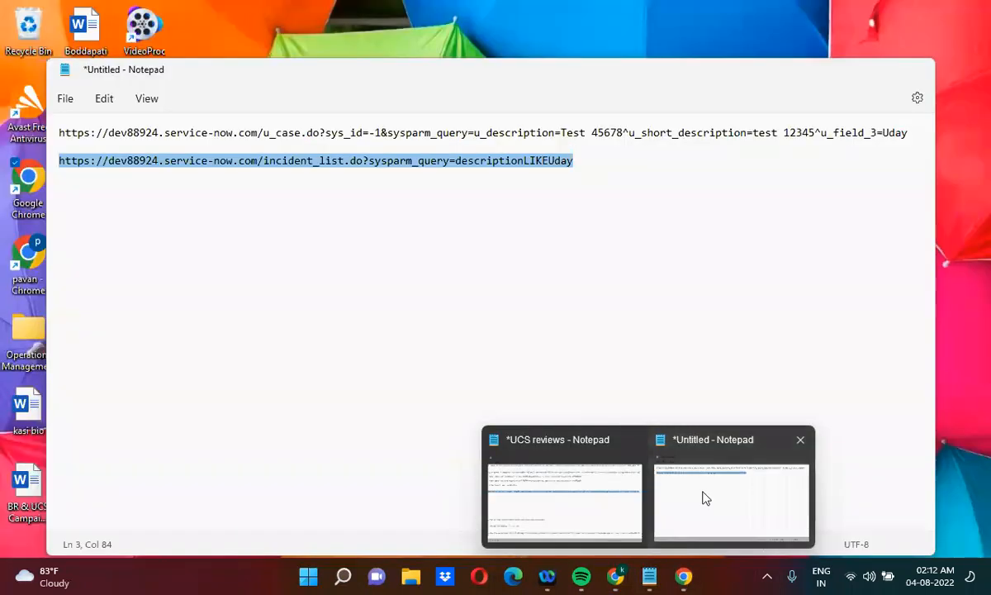
click(704, 497)
click(575, 160)
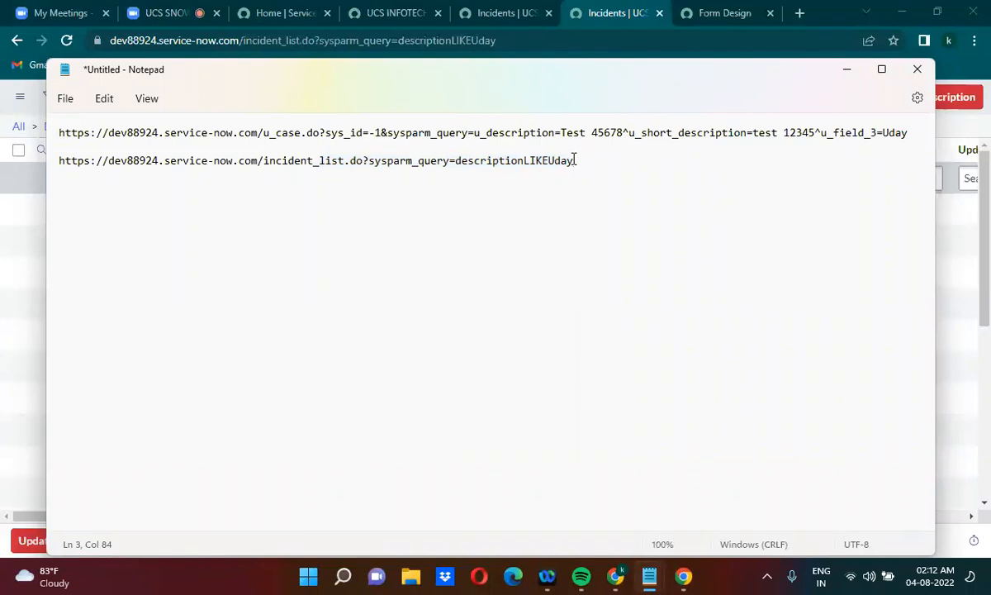
text(short_de)
key(BackSpace)
text(scription=)
key(BackSpace)
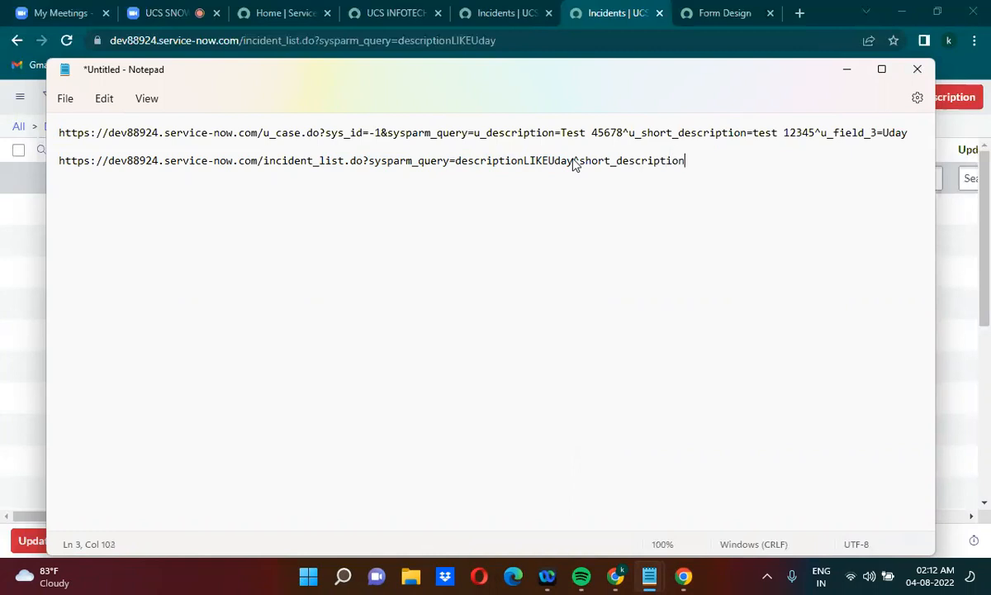
text(LIKEtest)
Copy the two-condition URL and load it in the browser's current Incidents tab
drag(741, 160, 48, 169)
key(ctrl+c)
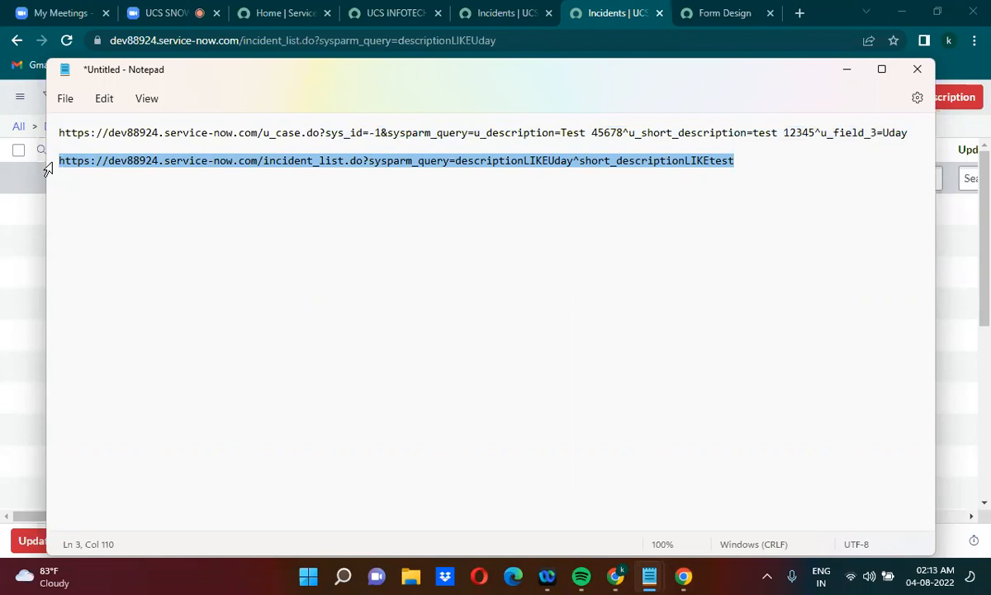
click(435, 42)
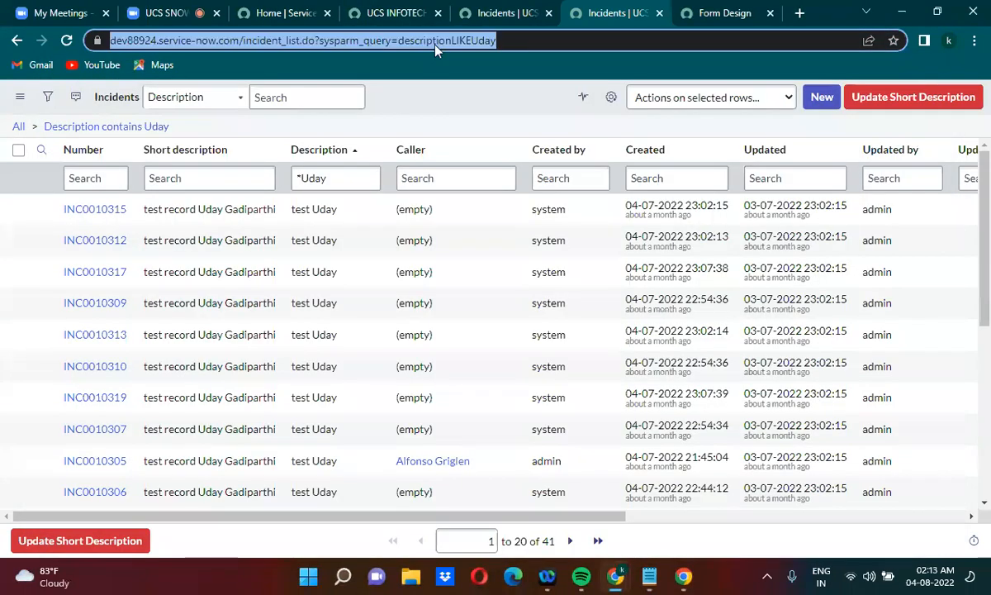
key(ctrl+v)
key(Return)
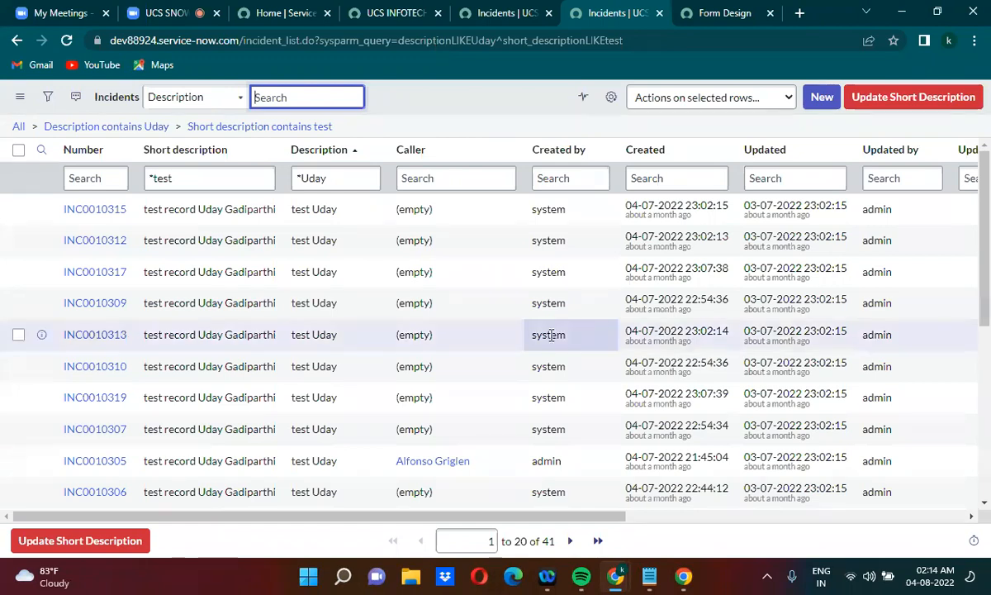
Return to the untitled Notepad document and delete everything after incident_list.do in the second URL
click(650, 578)
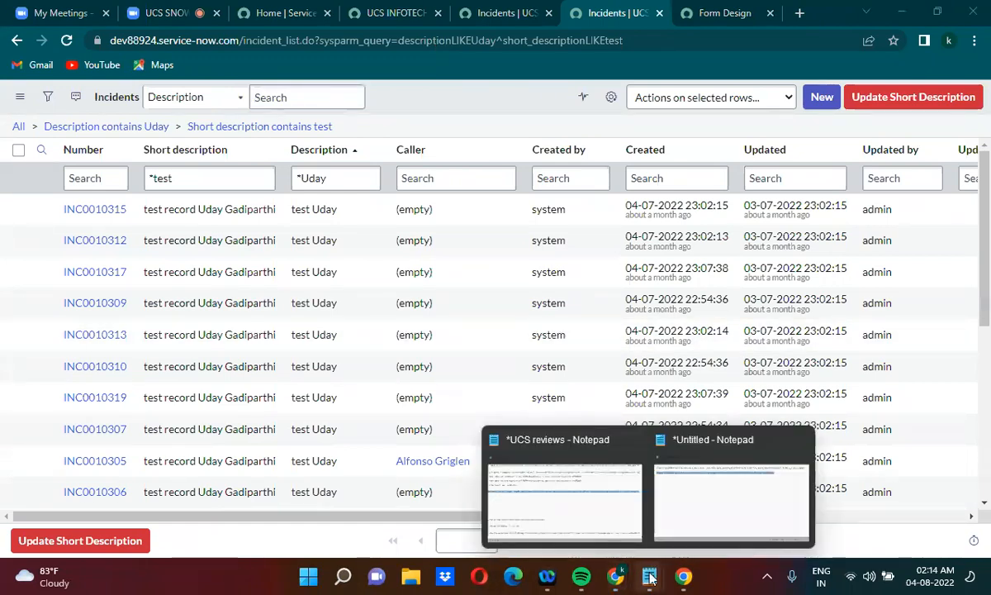
click(701, 471)
drag(363, 161, 766, 177)
key(BackSpace)
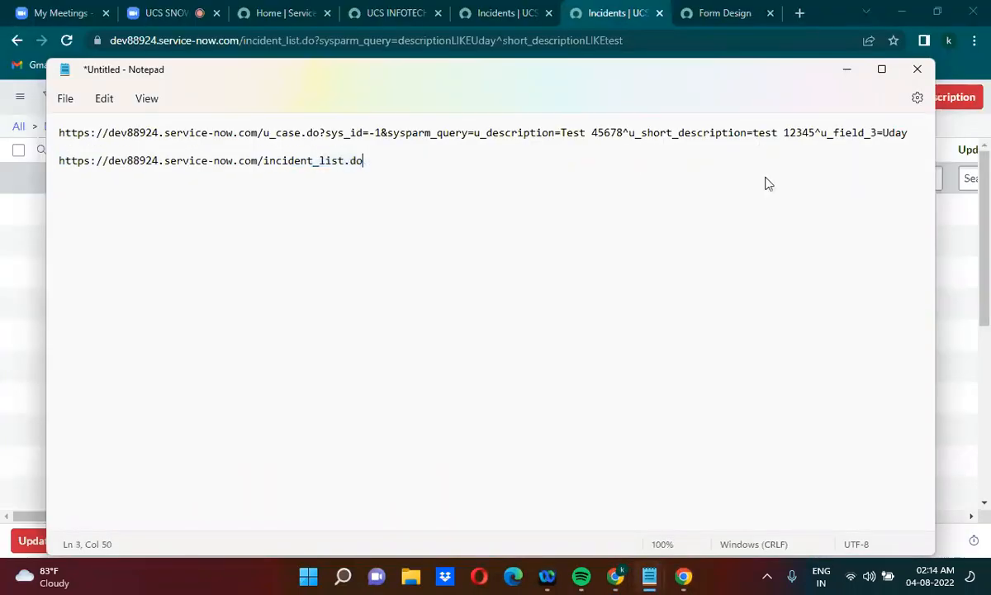
Change the table in the second URL from incident to u_case and append ?EXCEL after u_case_list.do
click(264, 162)
drag(264, 162, 317, 163)
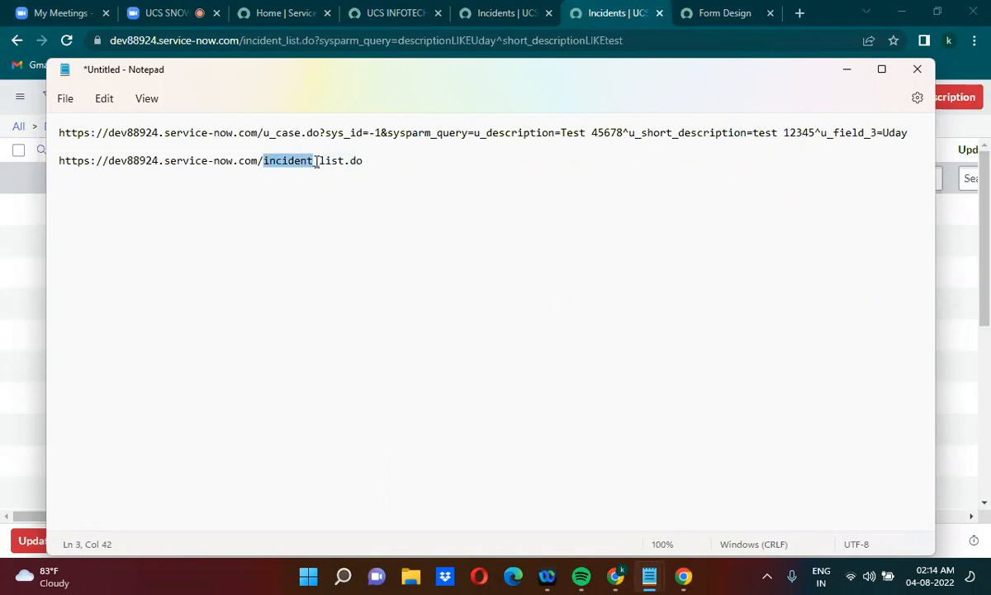
text(u_case)
click(352, 160)
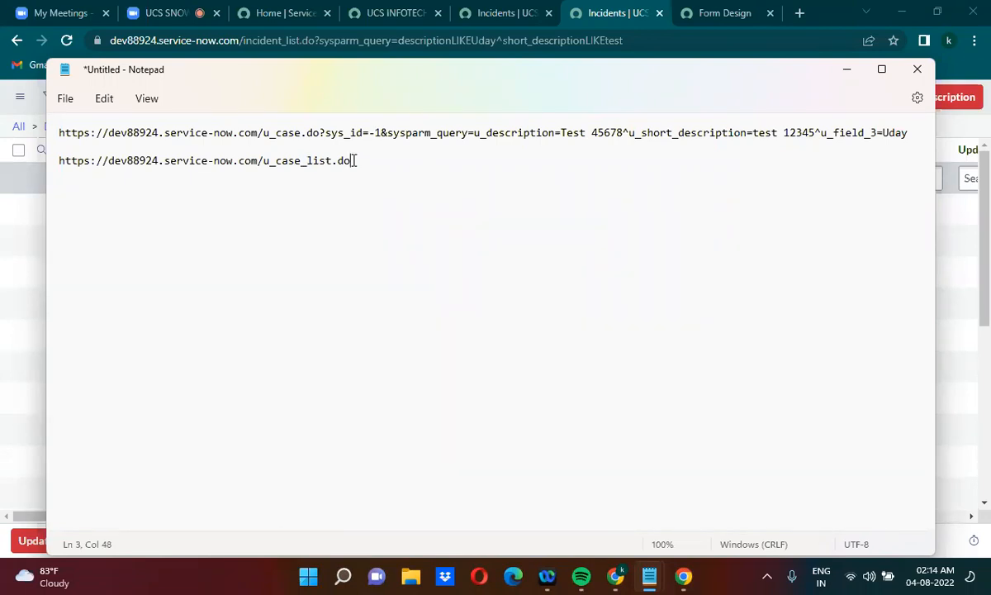
text(?EXCEL)
Copy the u_case_list.do?EXCEL URL and load it in the browser to export the case list
drag(392, 161, 41, 157)
key(ctrl+c)
click(525, 40)
key(ctrl+v)
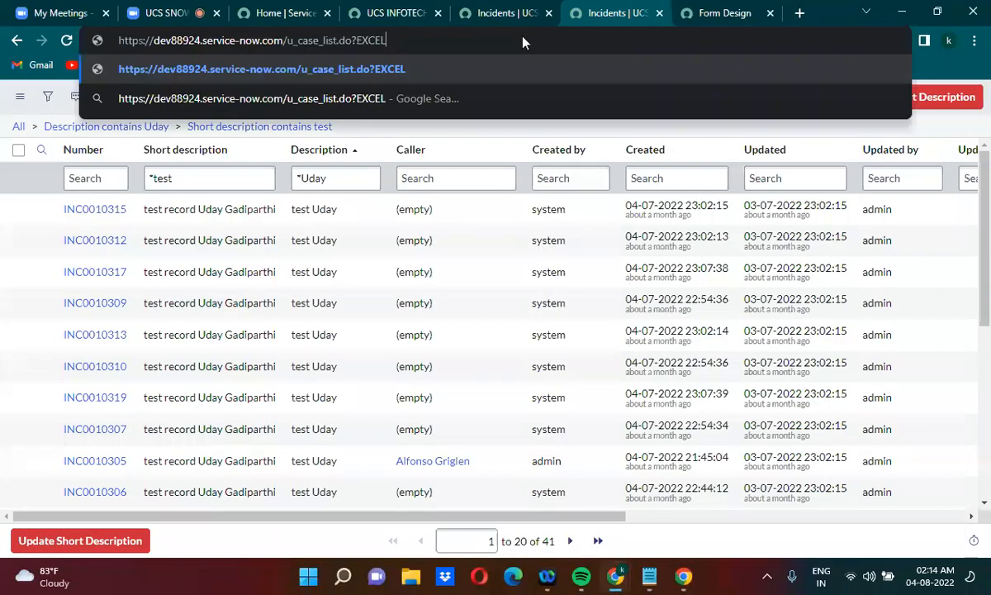
key(Return)
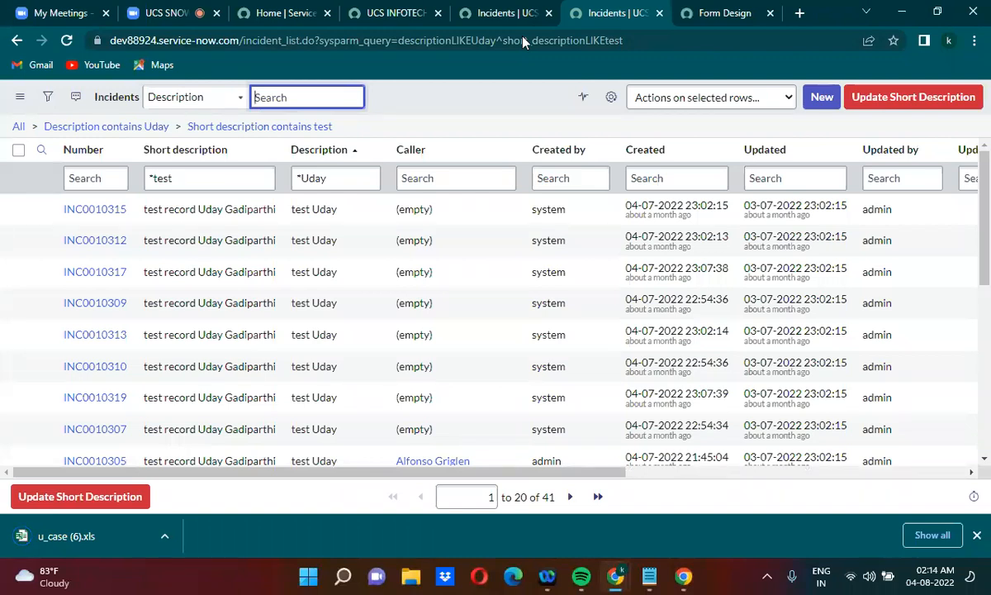
Open the downloaded u_case (6).xls file in Excel and maximize its window
click(164, 536)
click(191, 434)
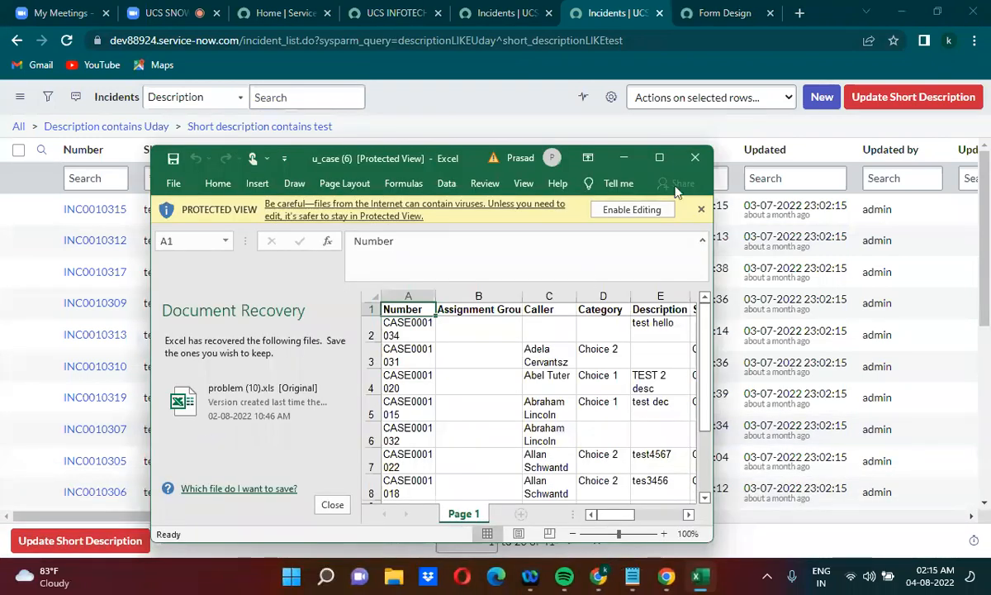
click(659, 158)
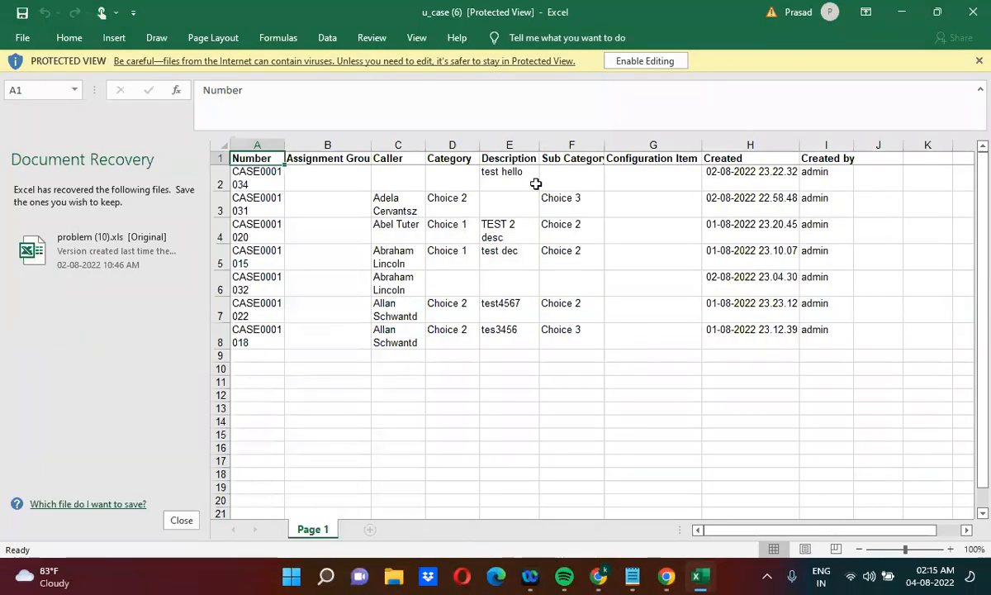
Close the u_case export in Excel and change the table in Notepad's second URL from u_case to incident
click(973, 11)
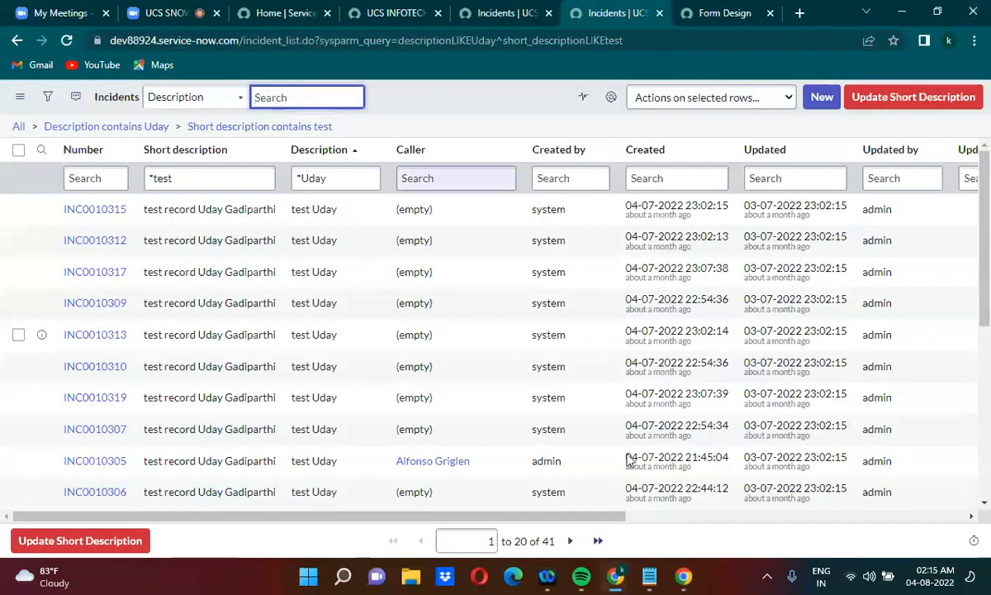
mouse_move(649, 574)
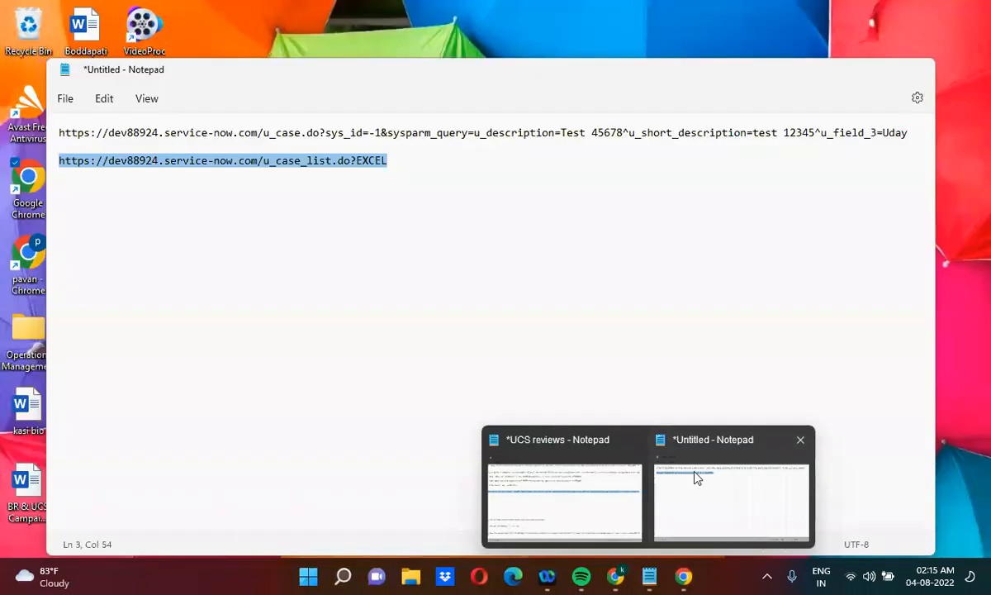
click(685, 467)
drag(263, 161, 303, 164)
text(inciden)
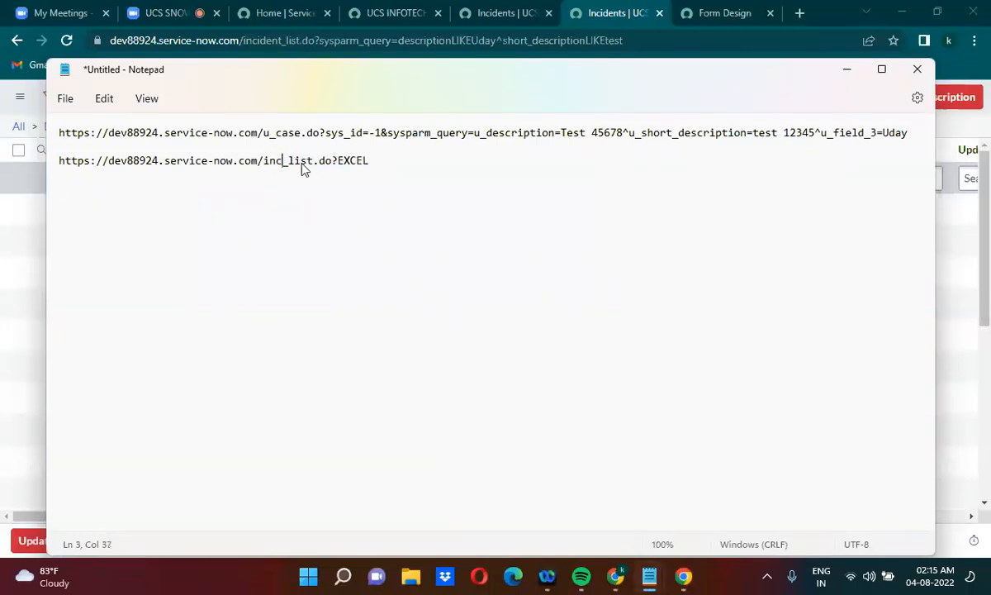
text(t)
Copy the incident_list.do?EXCEL URL and load it in the browser to export the incident list
drag(406, 161, 43, 169)
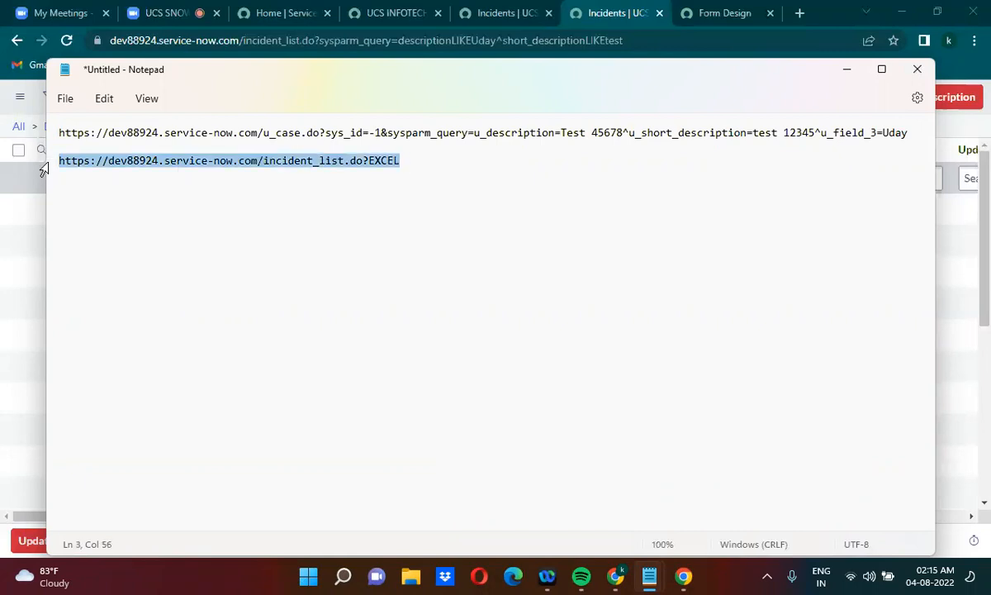
click(44, 169)
click(285, 41)
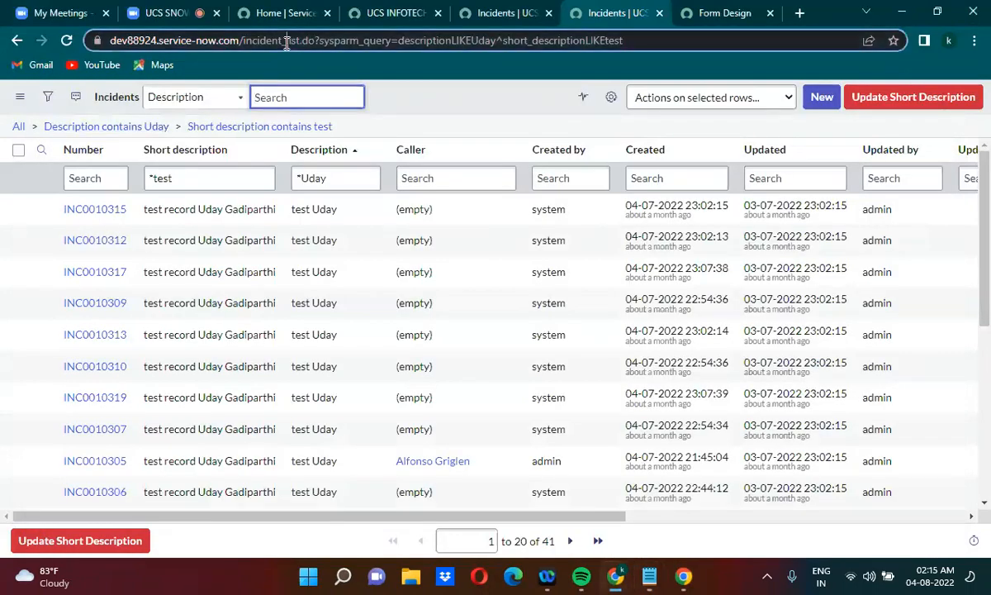
key(ctrl+v)
key(Return)
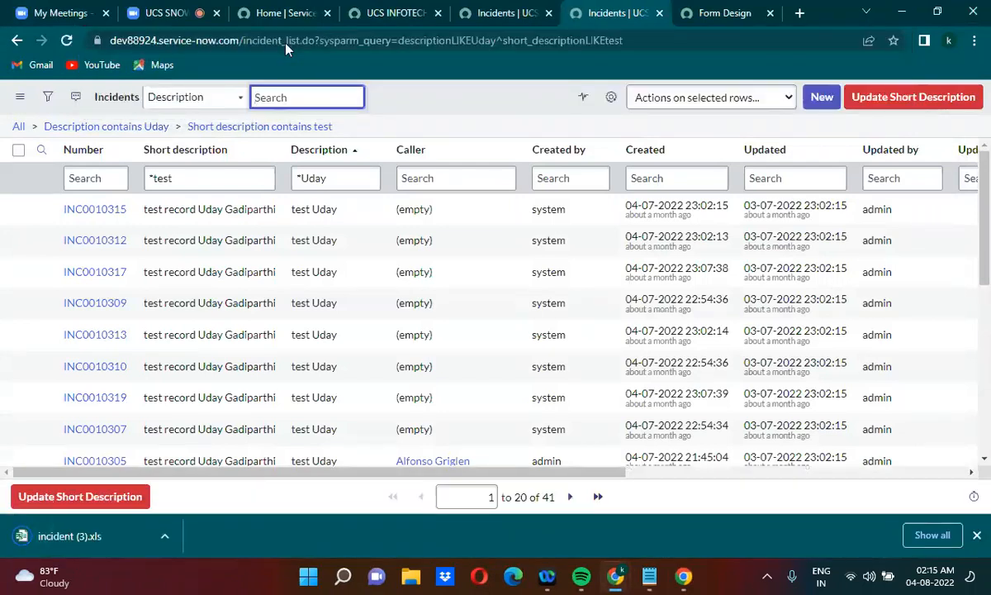
Open the downloaded incident (3).xls file in Excel, review the exported incidents, and close it
click(164, 536)
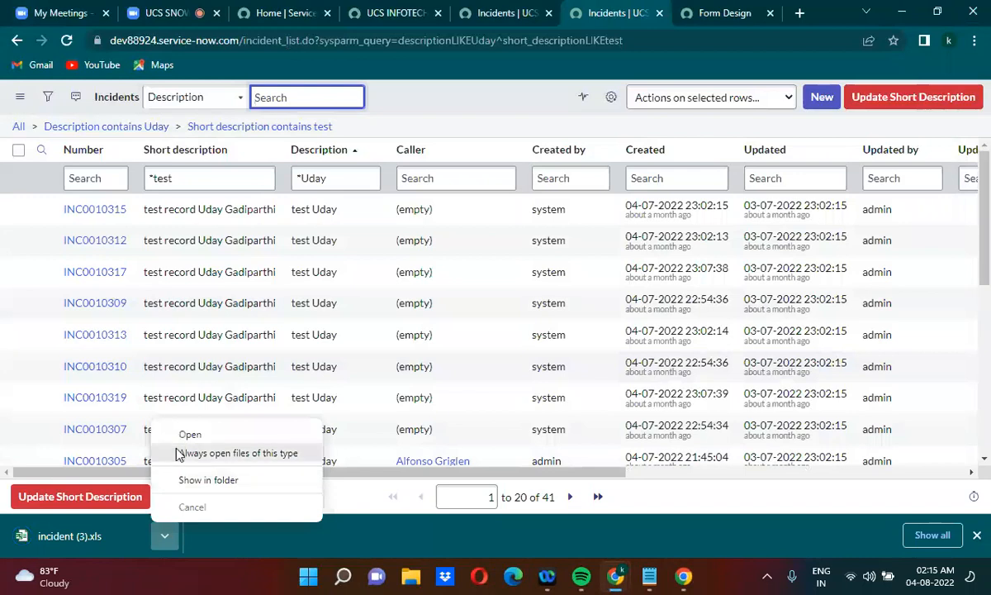
click(176, 438)
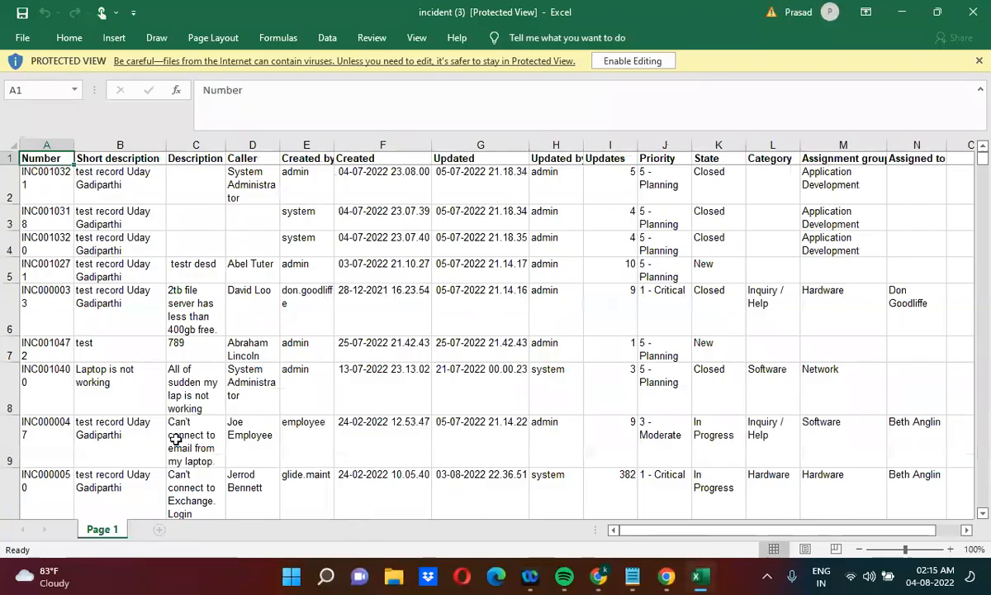
drag(982, 161, 985, 110)
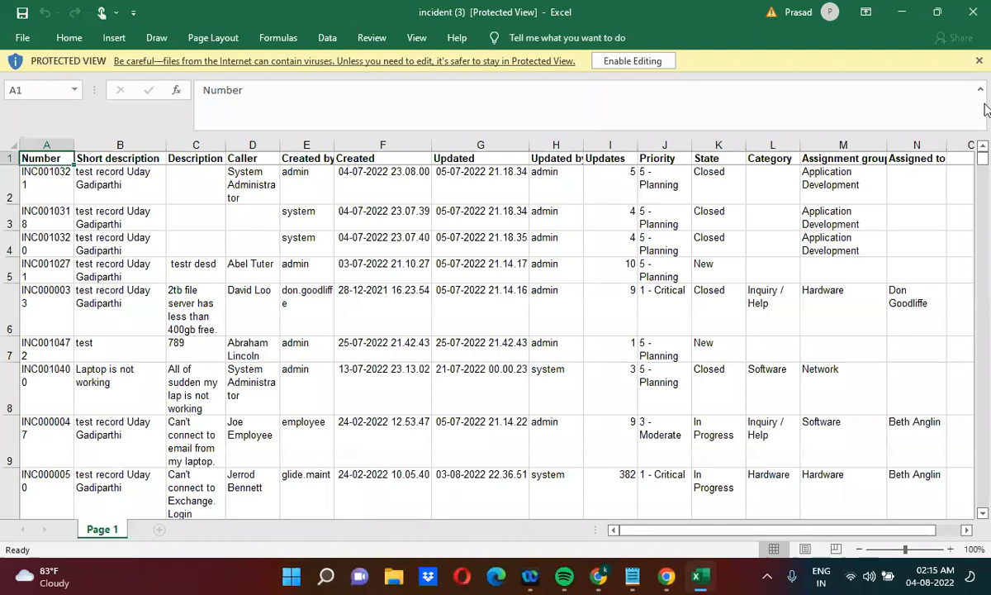
click(968, 16)
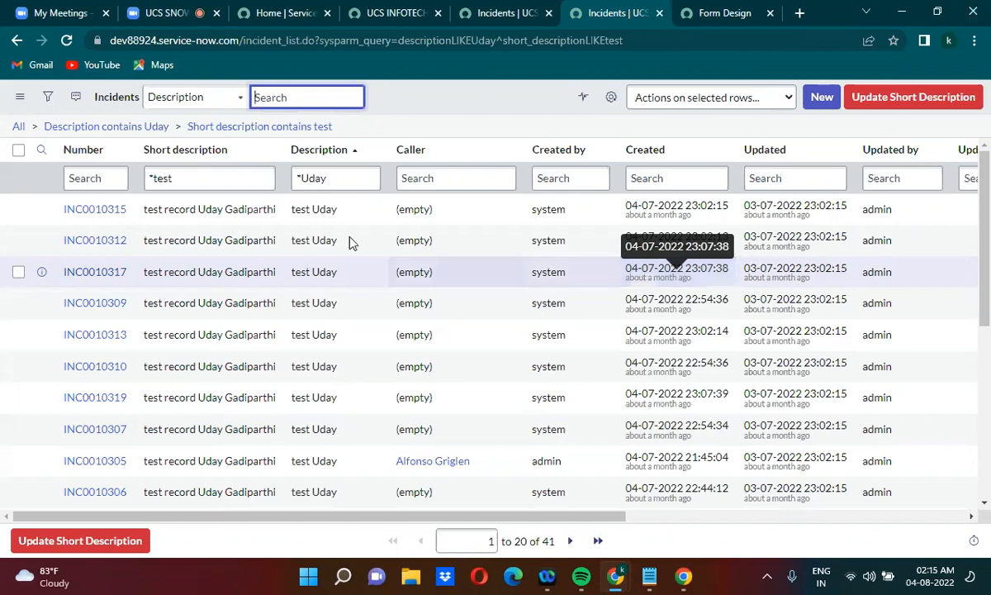
Remove the short description condition from the incident list, keeping only the description filter
click(186, 182)
key(BackSpace)
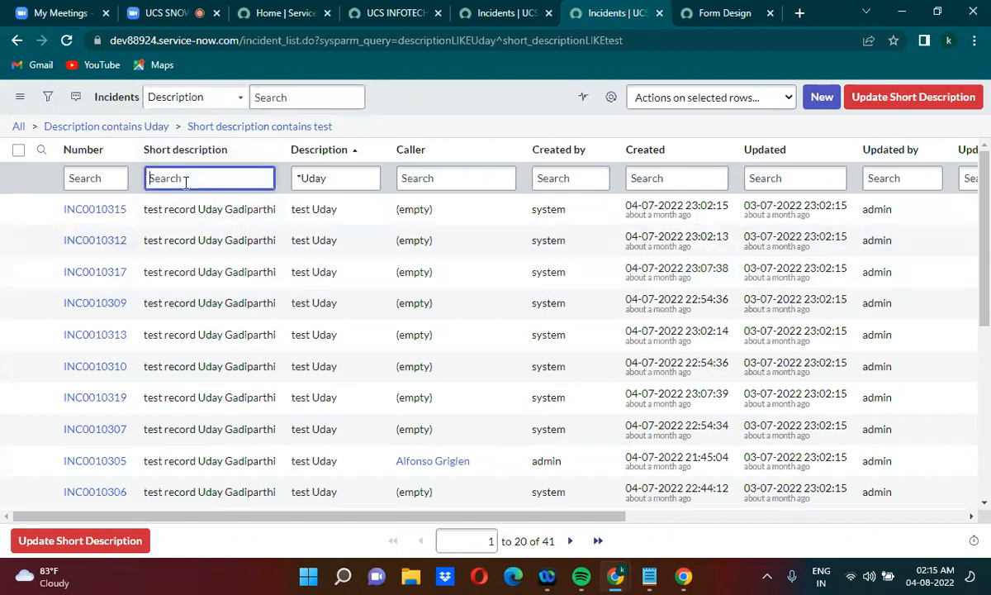
click(161, 132)
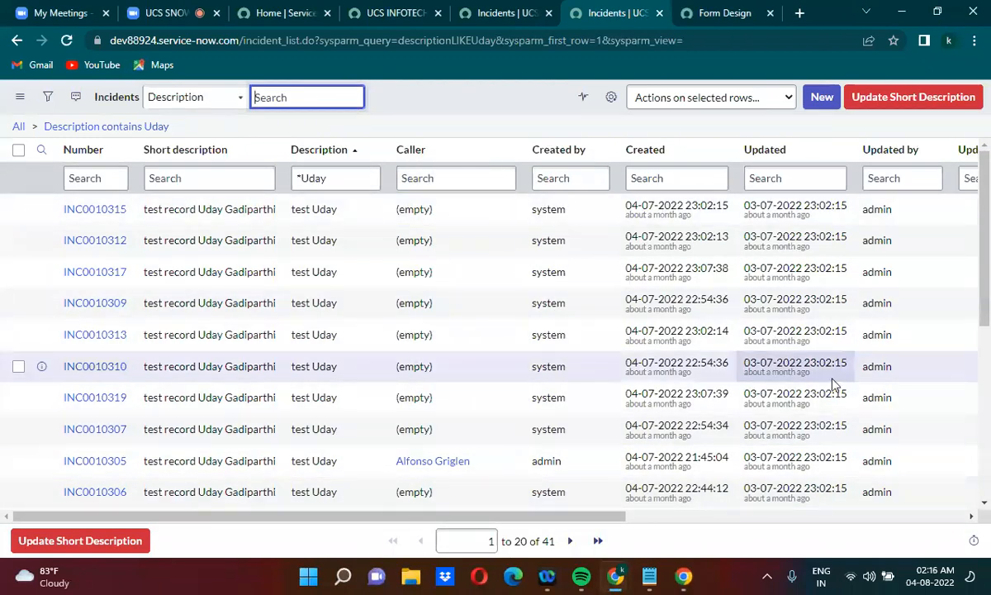
In the untitled Notepad document, append &sysparm_query= after incident_list.do?EXCEL, copying the parameter from the first URL
mouse_move(654, 576)
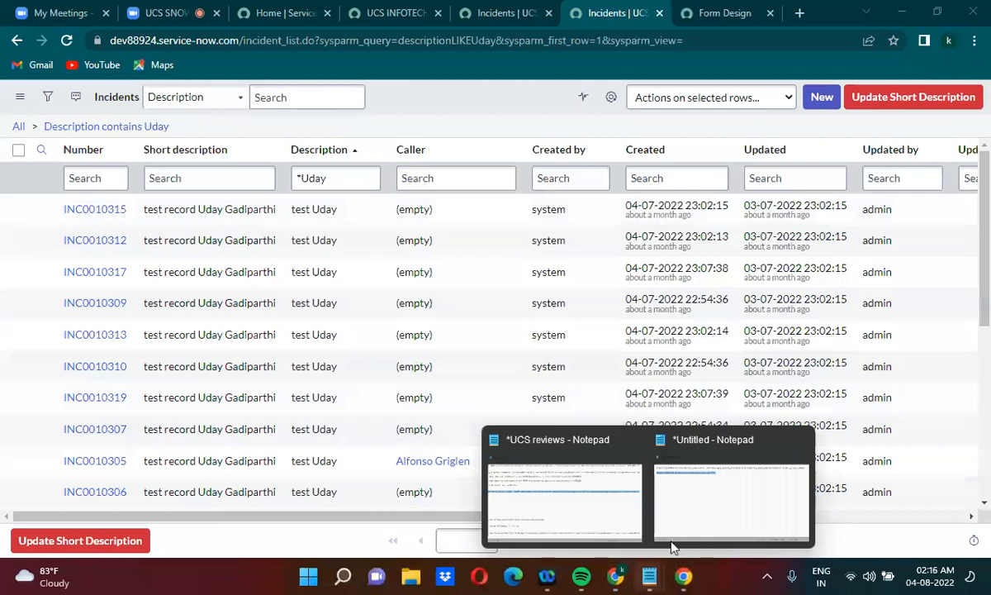
click(669, 532)
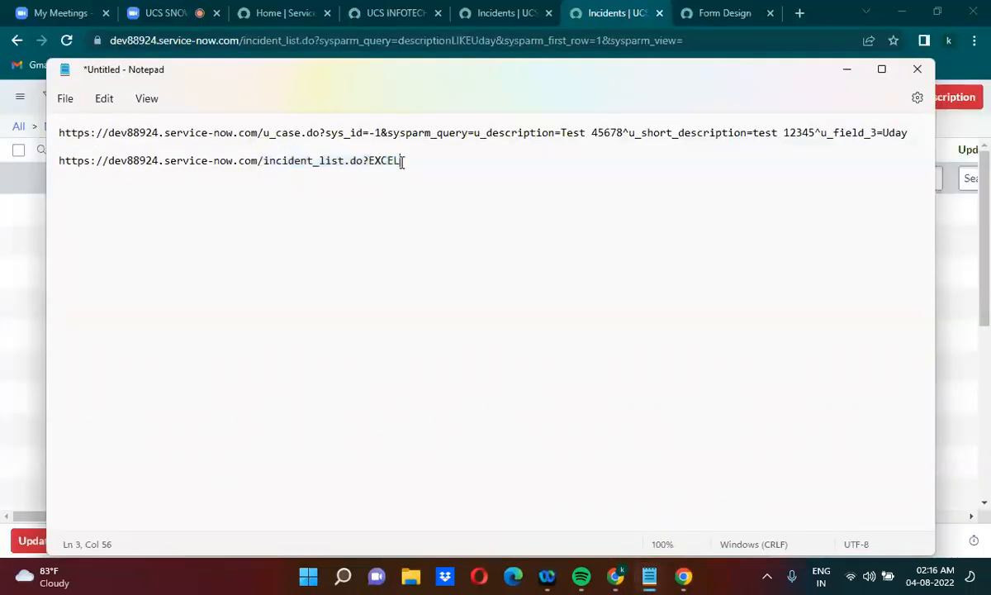
text(&)
drag(389, 133, 474, 138)
key(ctrl+c)
click(436, 158)
key(ctrl+v)
Complete the second URL's query with description= followed by the lowercase first name used in the incident list's description filter
click(486, 134)
drag(487, 135, 624, 132)
key(ctrl+c)
click(521, 156)
key(ctrl+v)
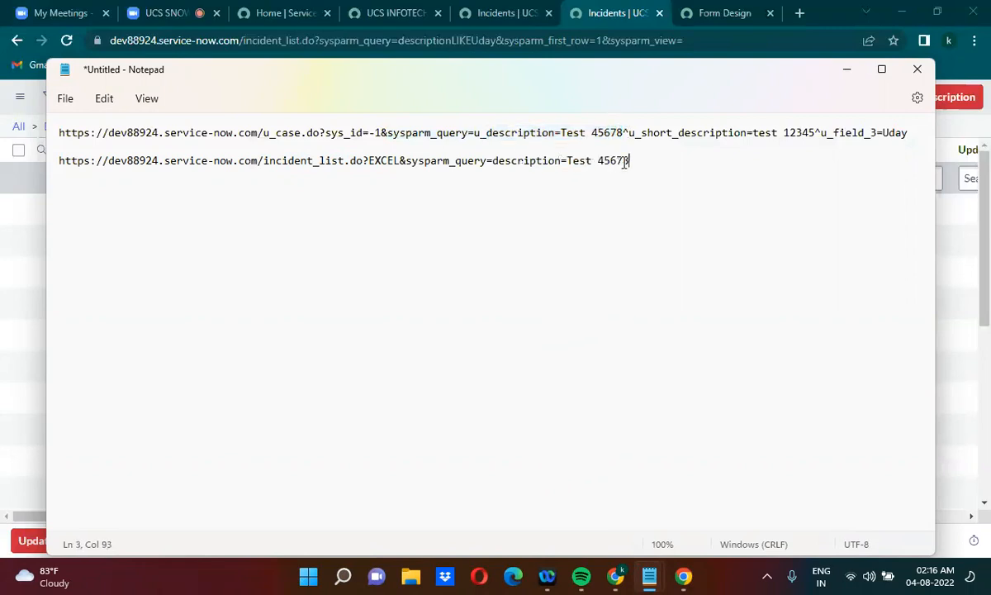
drag(567, 160, 633, 161)
text(uday)
Copy the filtered incident_list.do?EXCEL URL and load it in the browser to export the matching incidents
triple_click(630, 161)
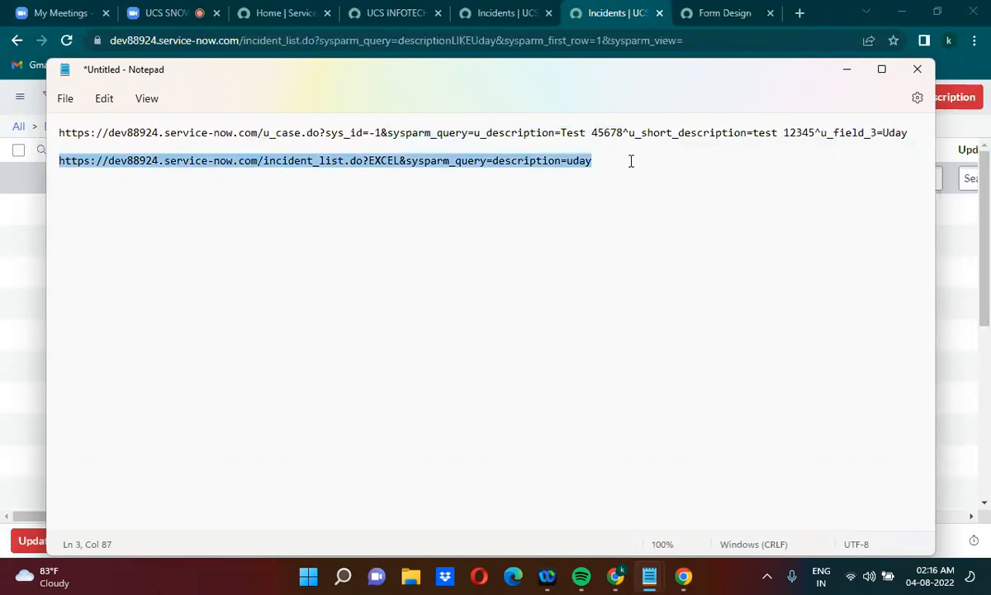
key(alt+Tab)
click(301, 40)
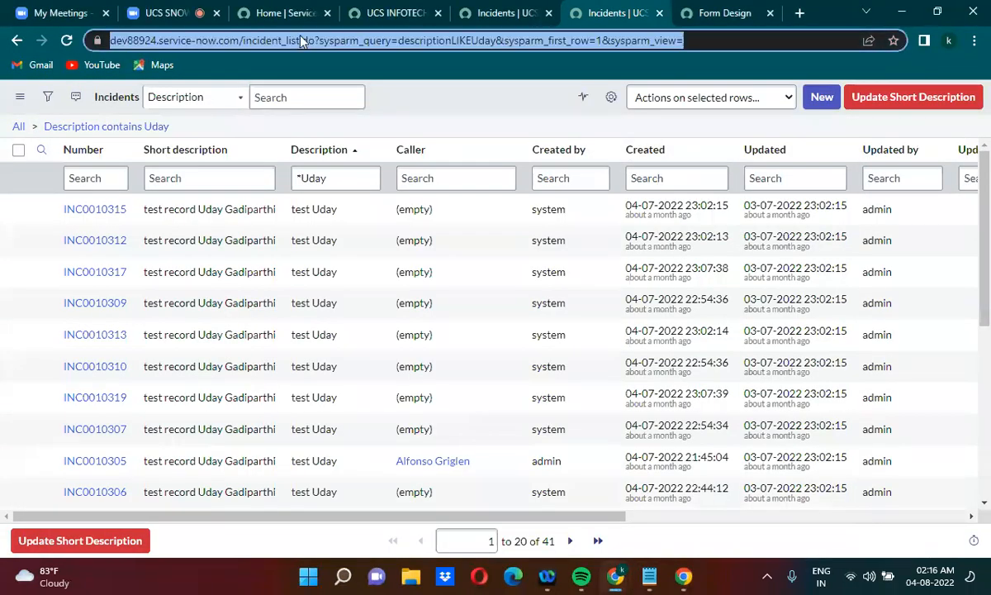
key(ctrl+v)
key(Return)
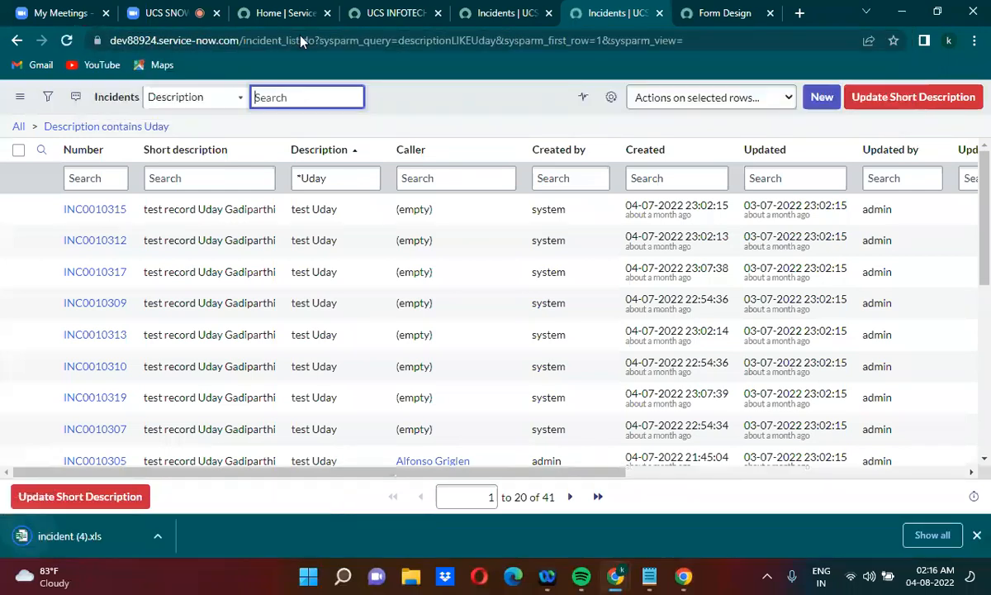
Open the downloaded incident (4).xls file, review its rows down to the last record, and minimize Excel
click(169, 543)
click(198, 437)
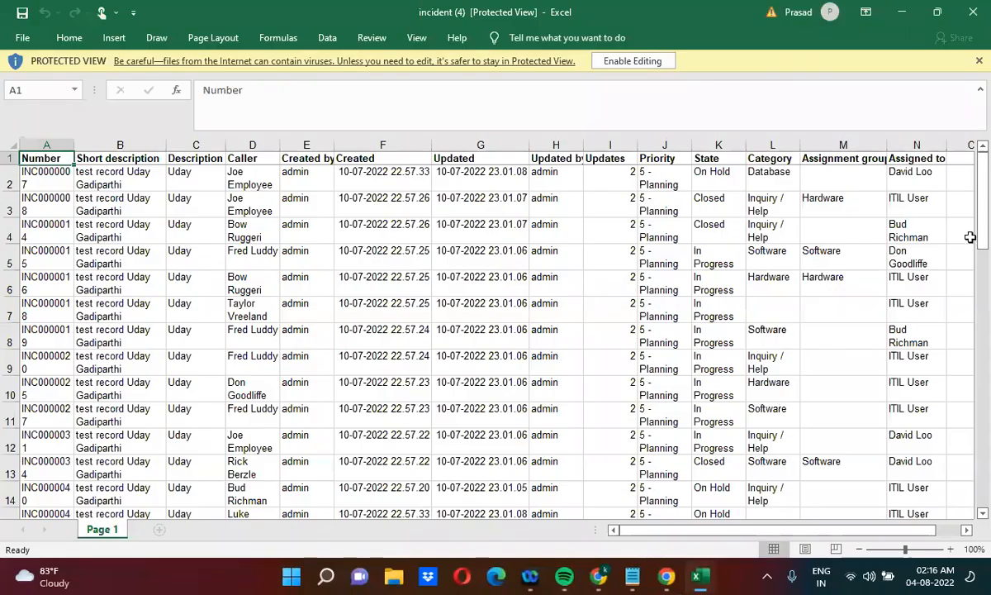
drag(983, 235, 987, 472)
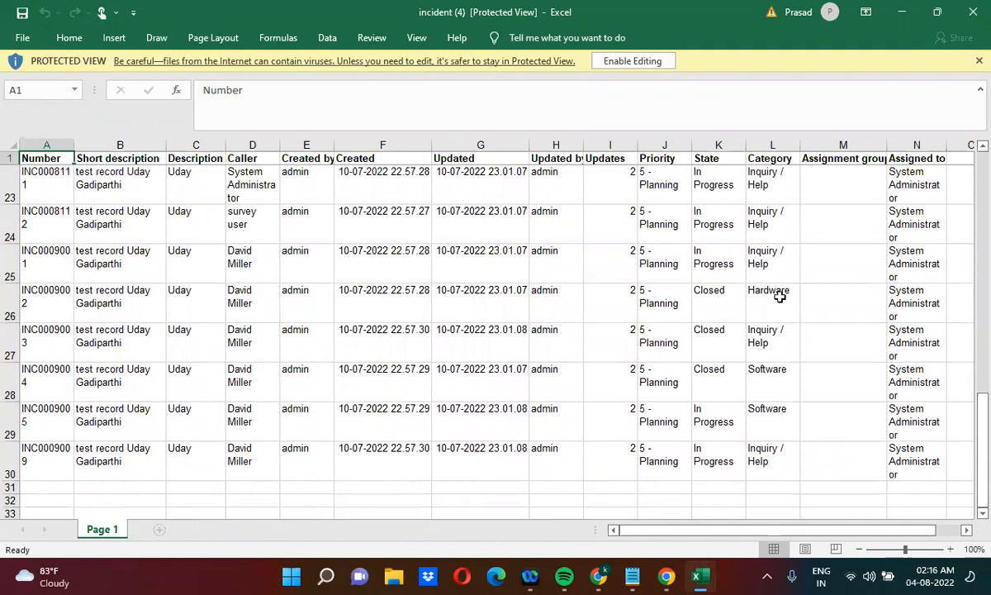
drag(983, 469, 986, 190)
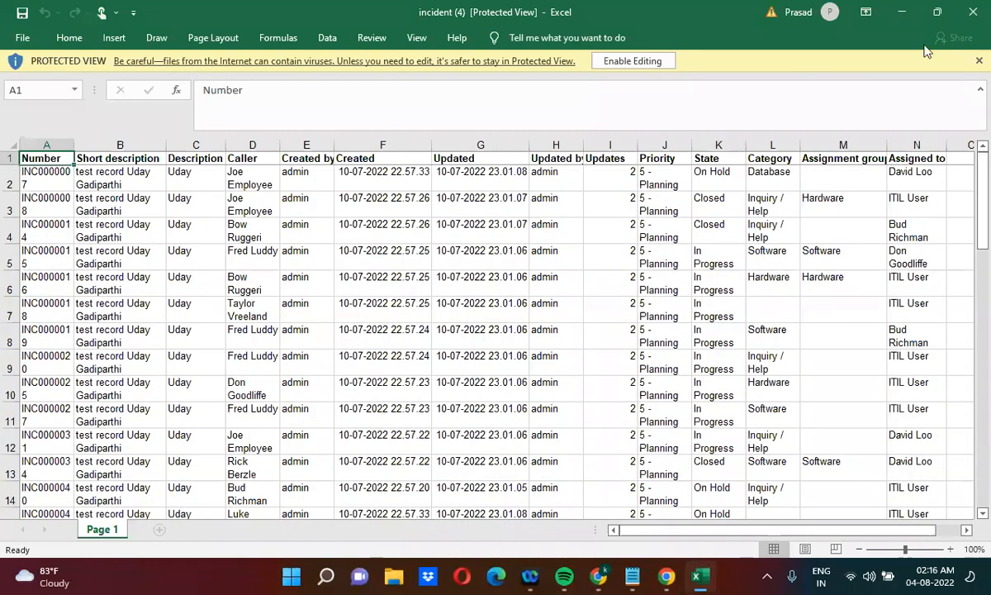
click(899, 15)
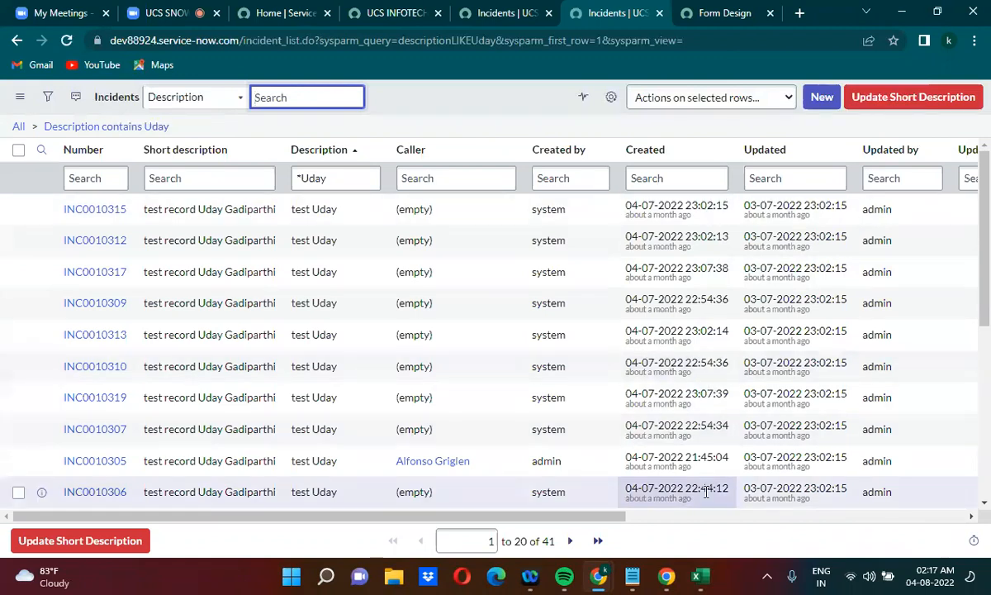
Compare the incident (4) export with the filtered URL in Notepad, then close the workbook
mouse_move(704, 576)
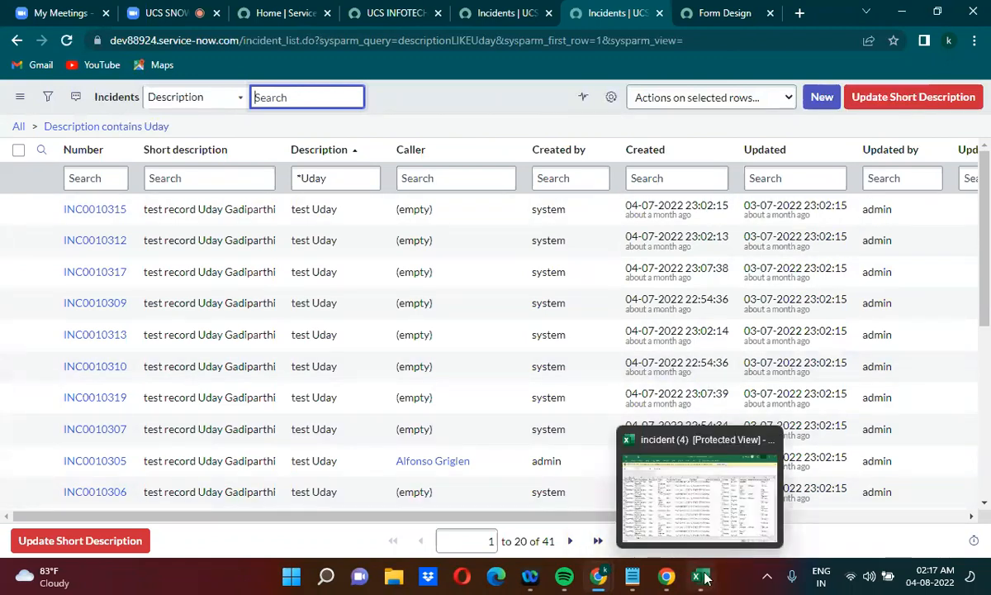
click(699, 500)
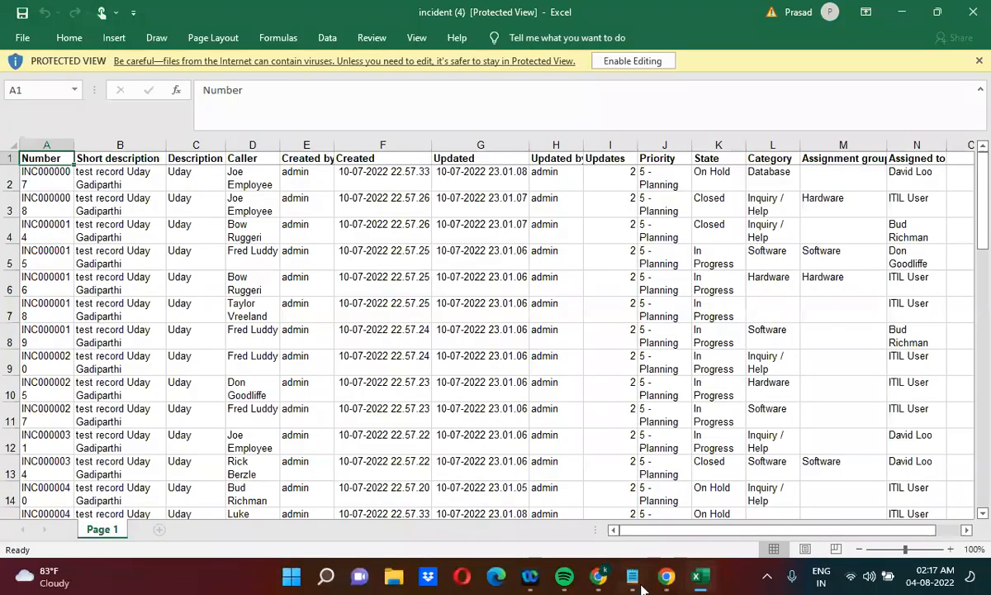
mouse_move(633, 578)
click(662, 464)
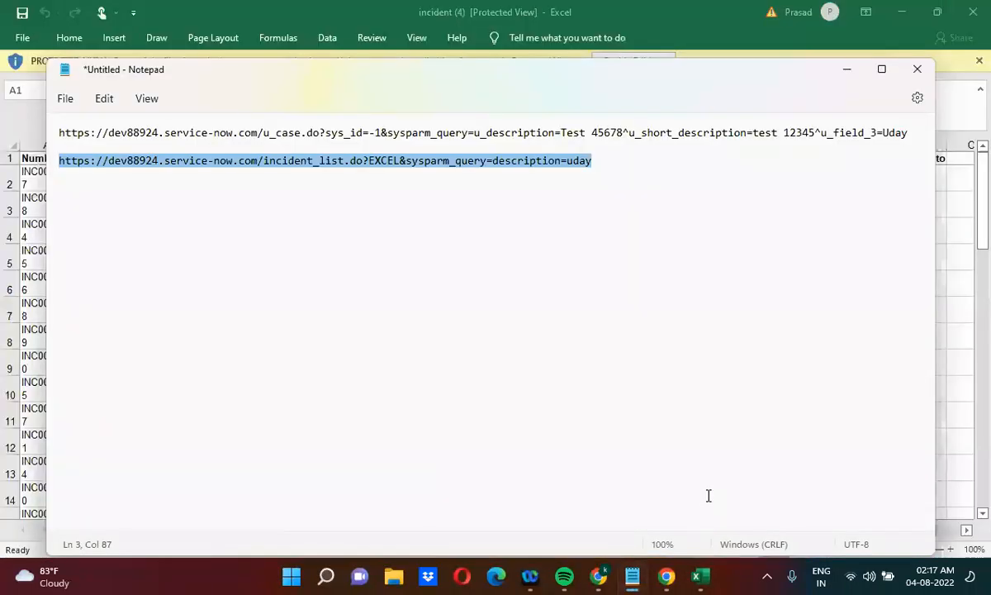
click(593, 282)
click(597, 160)
drag(597, 159, 51, 165)
click(846, 72)
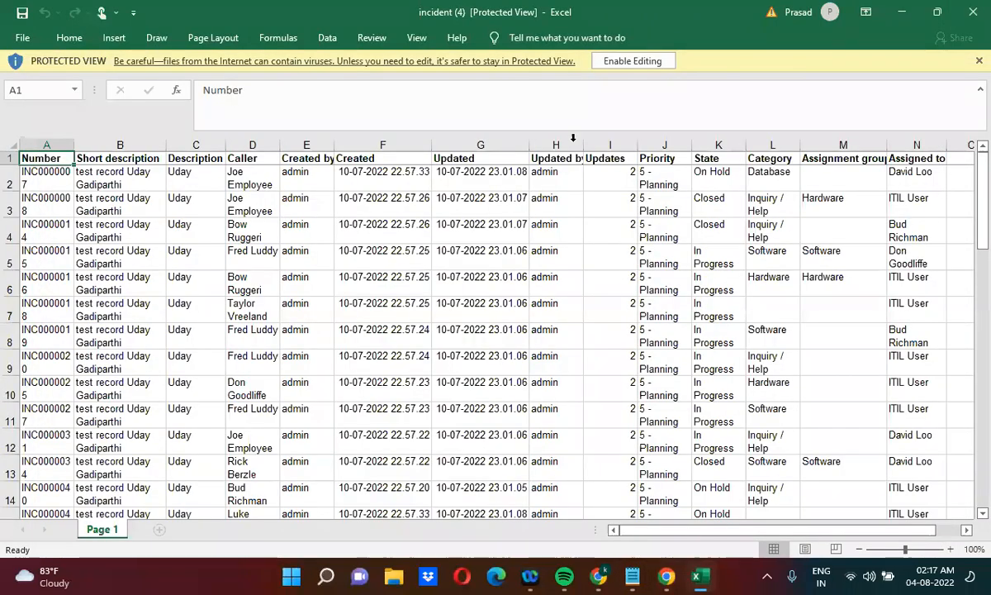
click(984, 15)
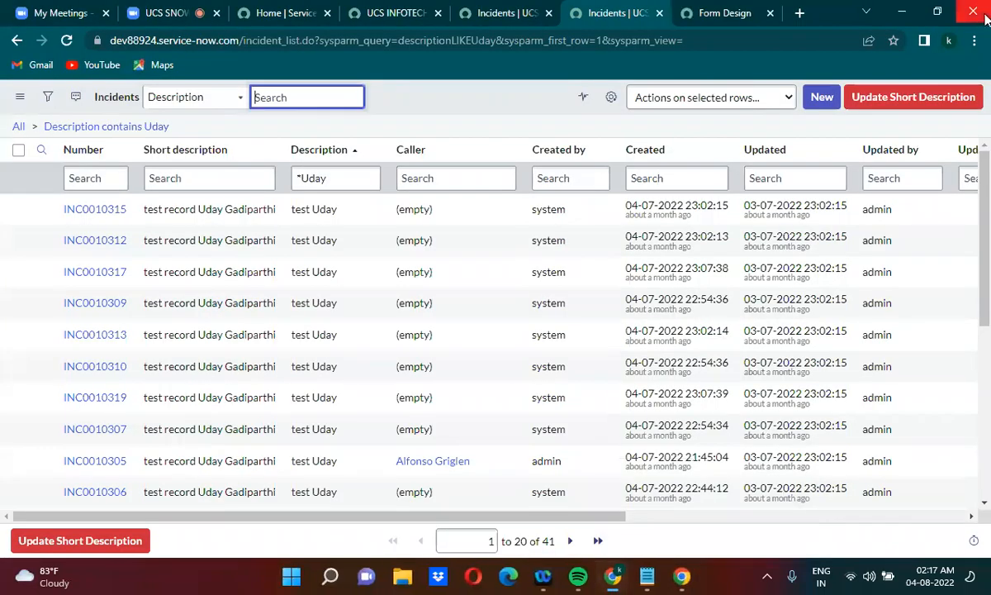
Refresh the description-filtered incident list and load the filtered EXCEL URL in the browser again to repeat the export
click(144, 129)
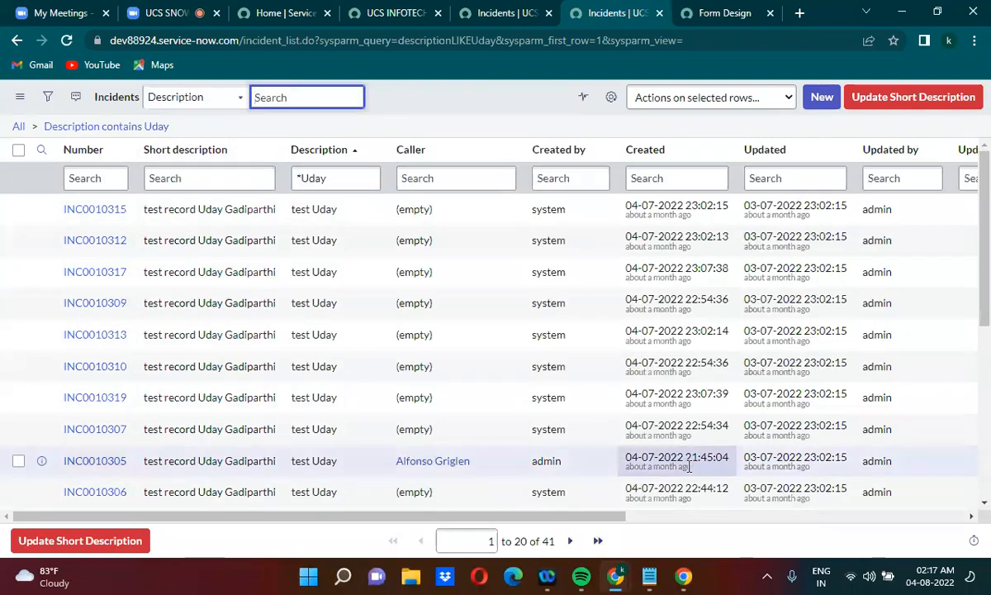
mouse_move(659, 585)
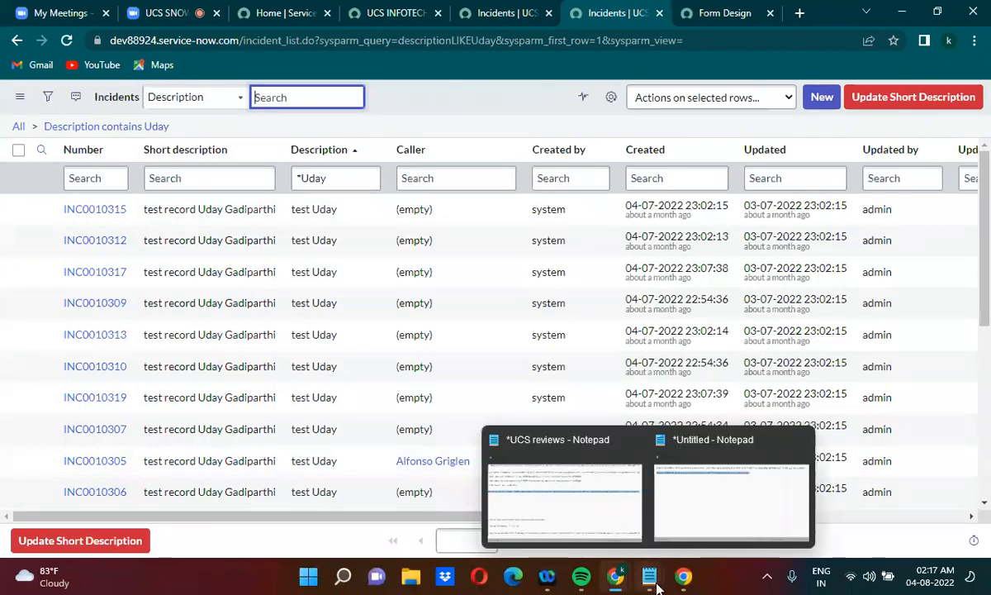
click(701, 509)
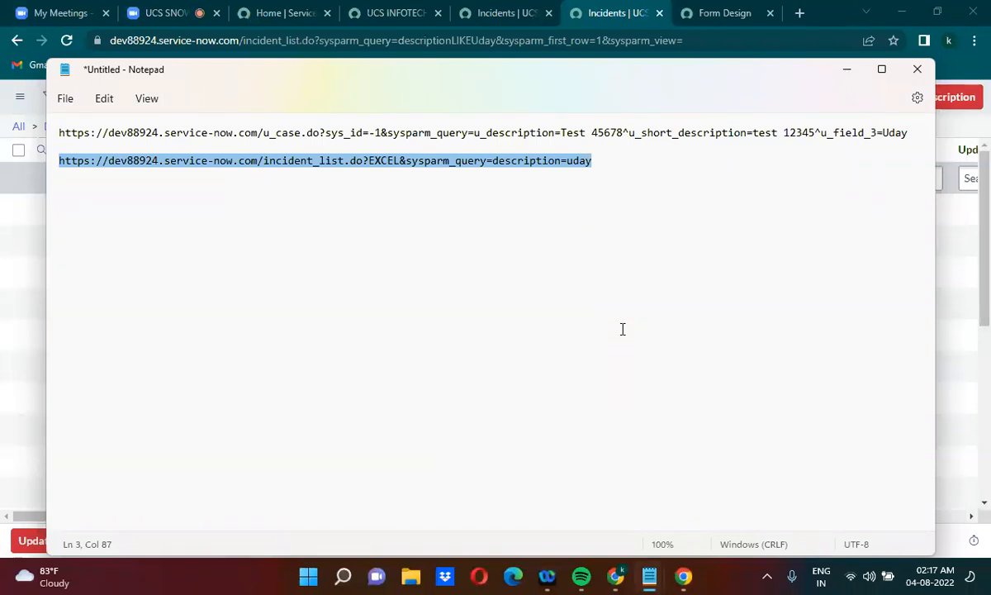
click(527, 40)
key(ctrl+a)
key(ctrl+v)
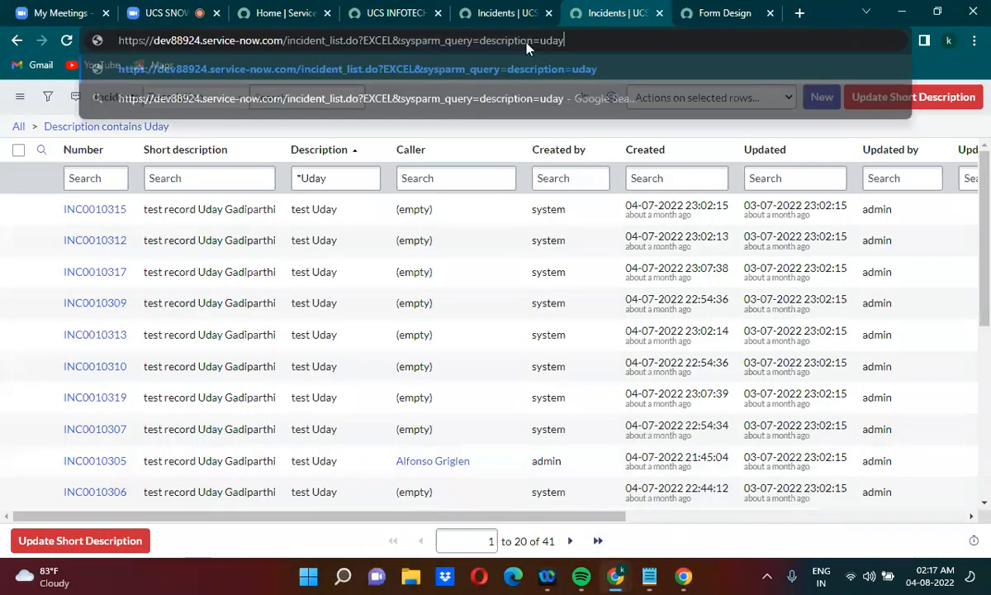
key(Return)
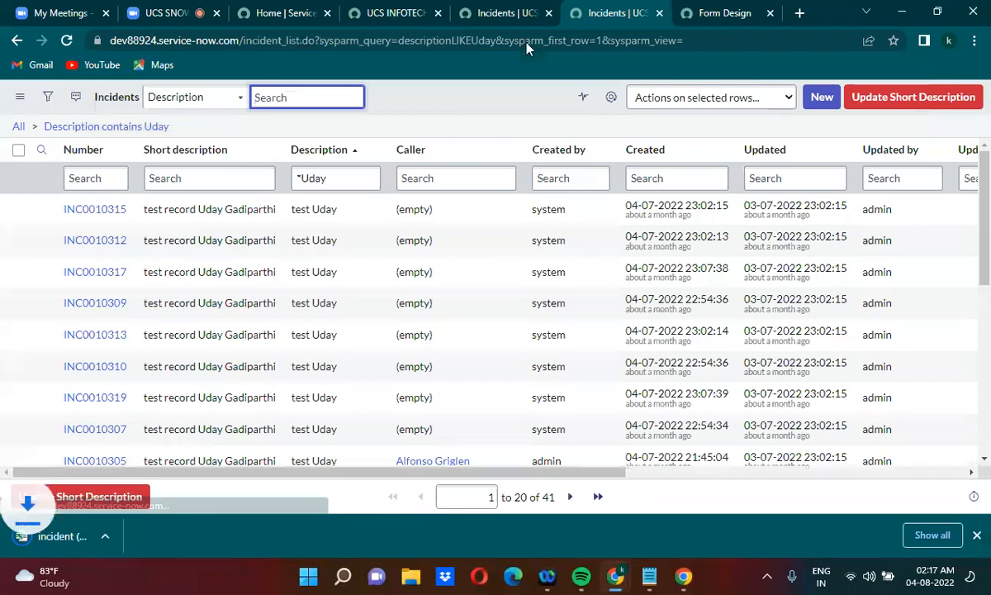
Open the downloaded incident (5).xls file in Excel and review its rows down to the last record
click(162, 535)
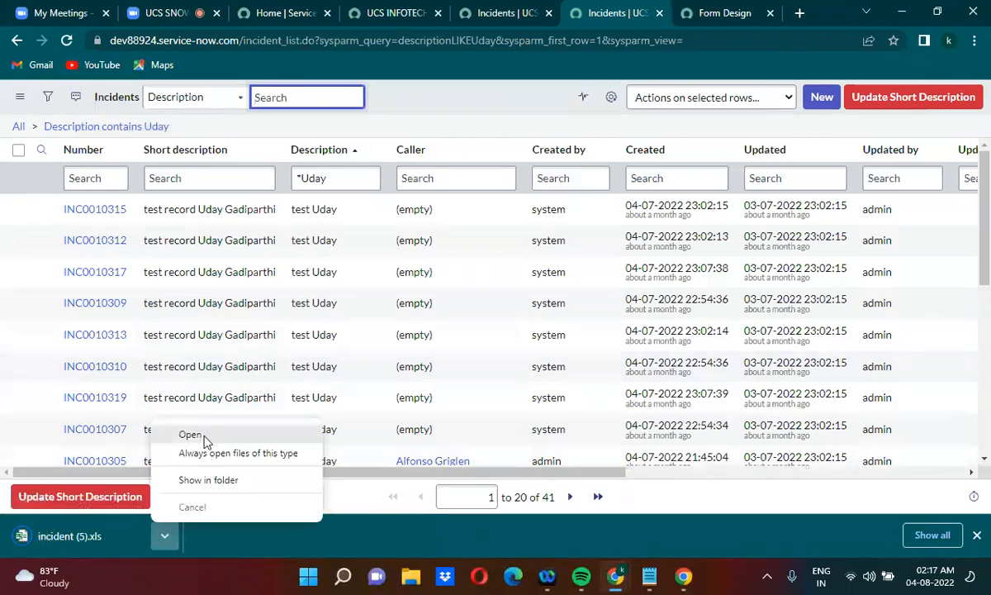
click(191, 435)
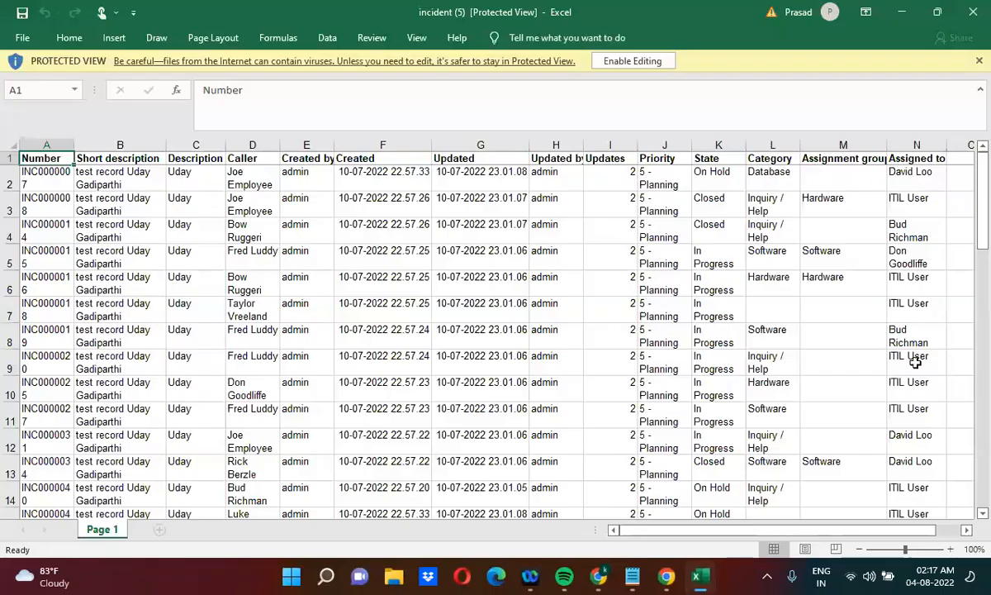
drag(983, 238, 987, 522)
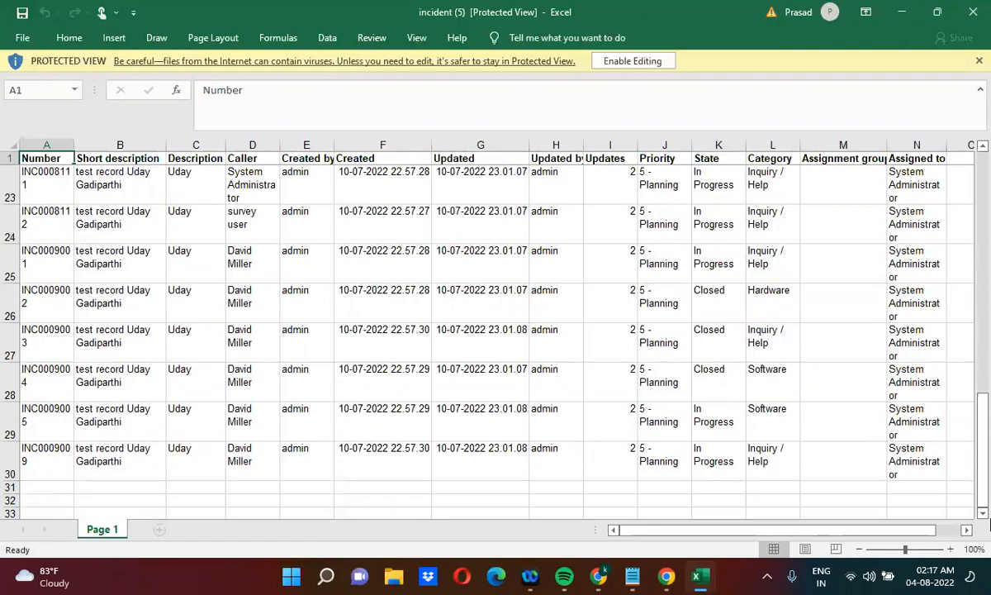
Return to the first rows of the incident (5) export, switch to Notepad, and replace the equals sign after sysparm_query with LIKE
drag(983, 483, 985, 83)
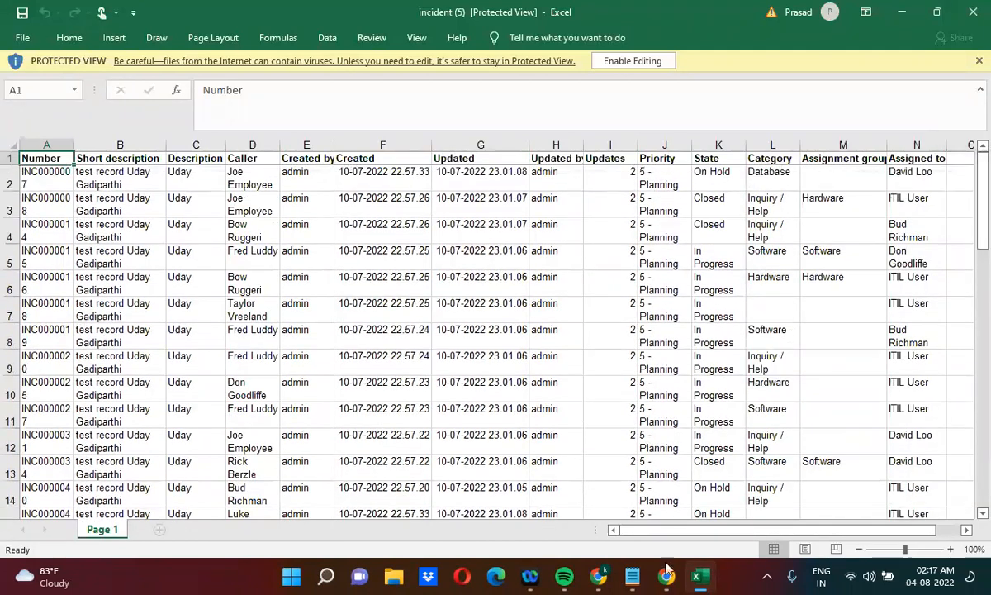
mouse_move(646, 577)
click(696, 491)
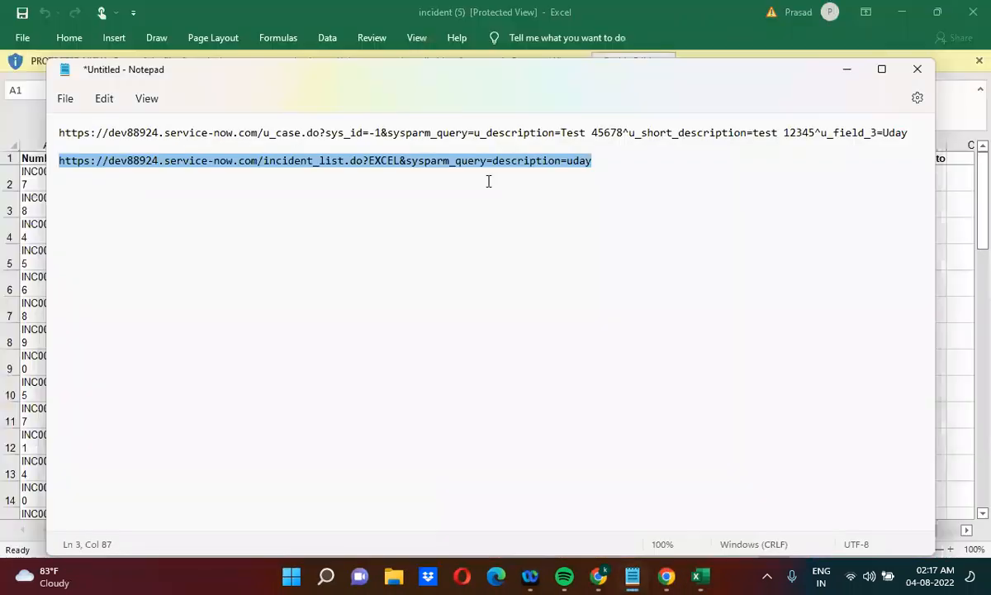
click(485, 175)
drag(487, 160, 494, 160)
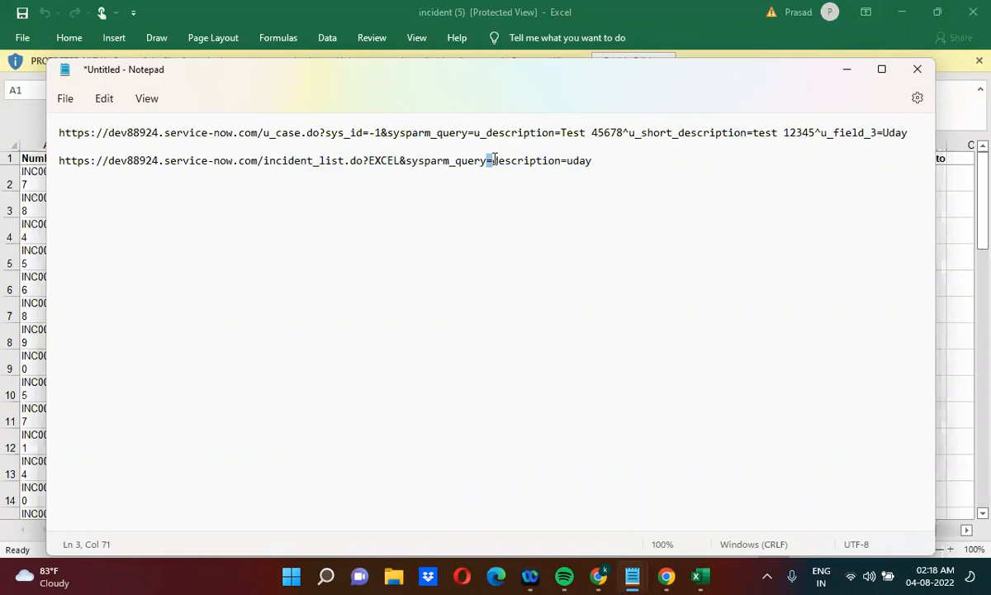
text(LIKE)
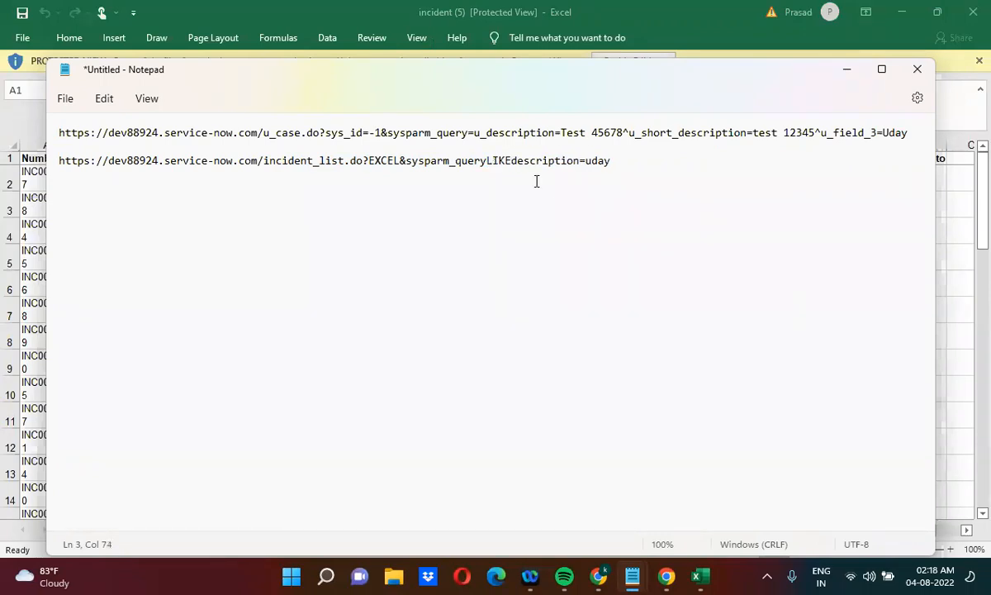
Copy the edited incident EXCEL URL from Notepad, close the incident (5) workbook, and load the copied URL in the browser
drag(614, 162, 61, 142)
key(ctrl+c)
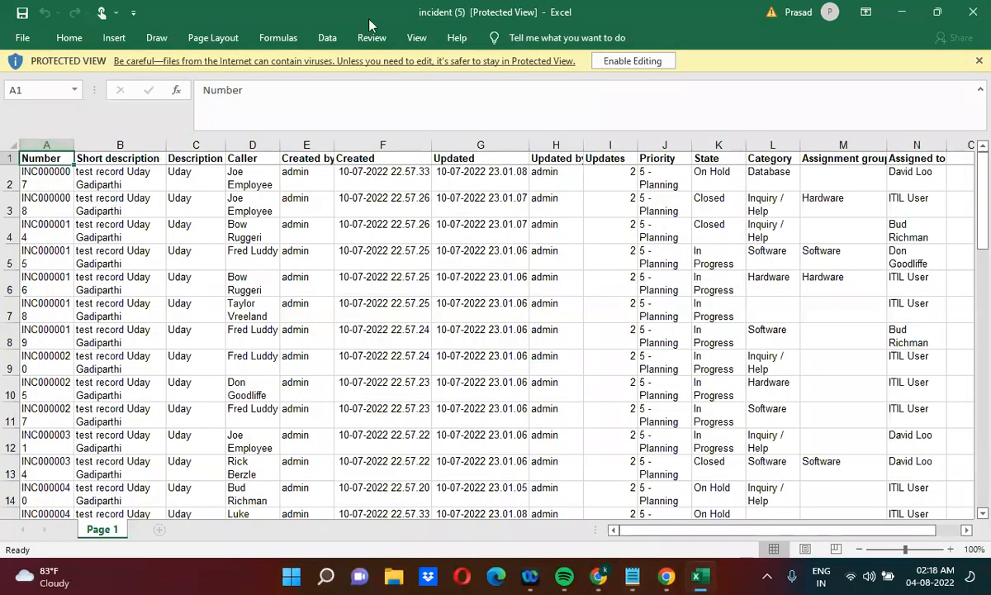
click(846, 68)
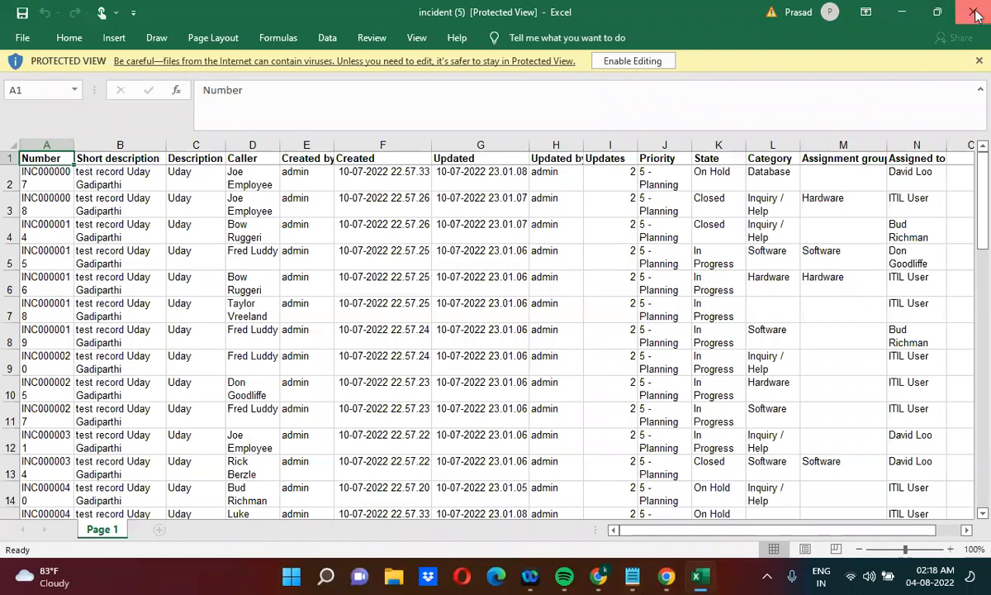
click(974, 13)
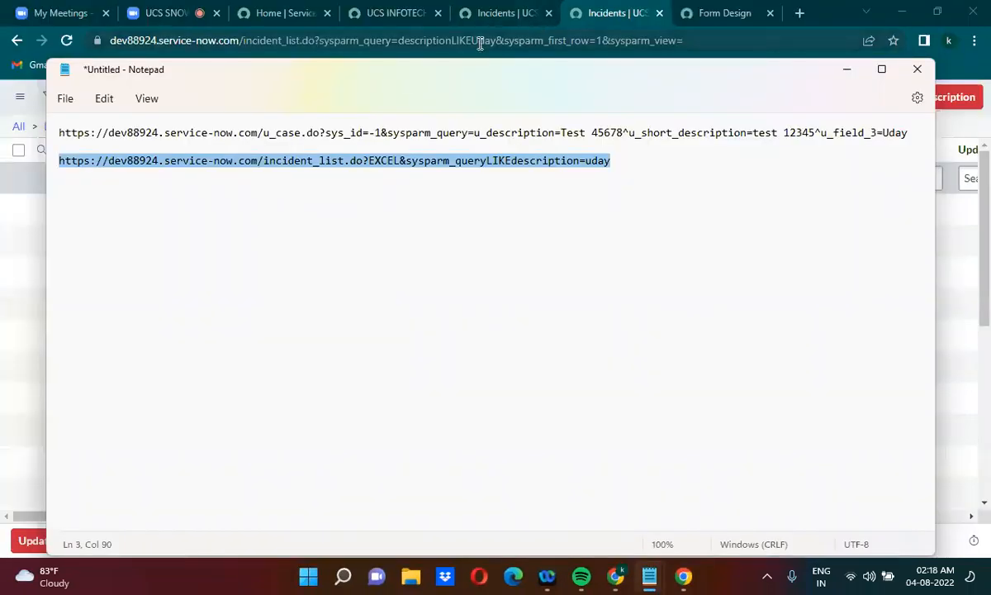
click(479, 40)
key(ctrl+v)
key(Return)
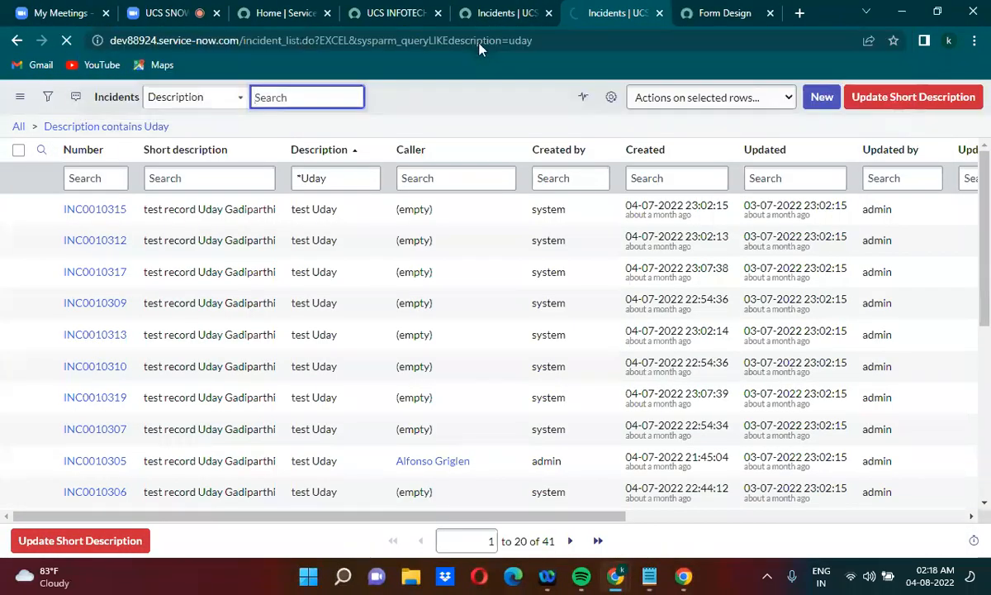
Open the downloaded incident (6).xls file in Excel, review its rows down to the last record, and close the workbook
click(164, 541)
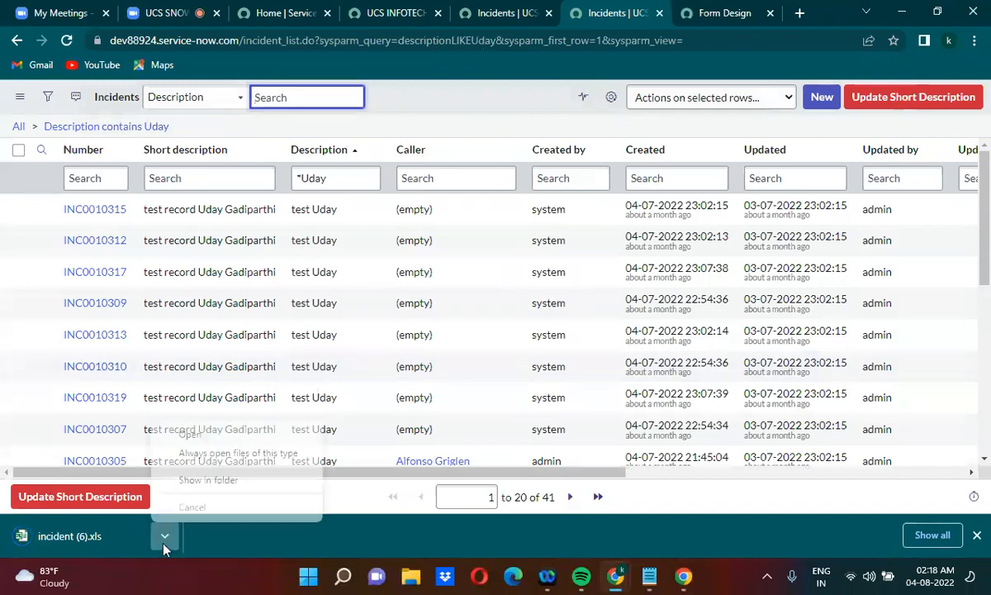
click(189, 436)
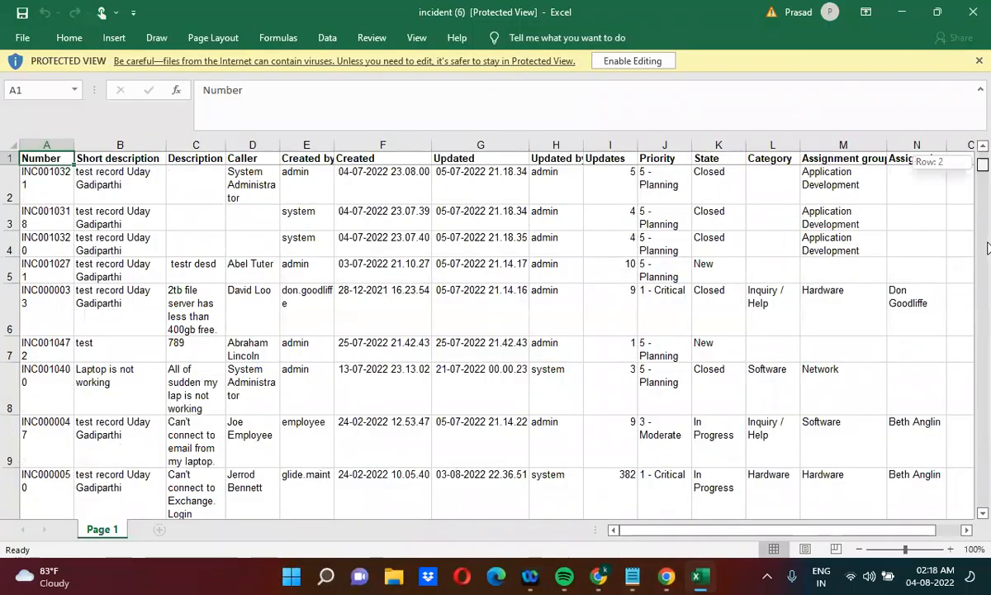
drag(988, 325, 988, 324)
drag(988, 377, 986, 501)
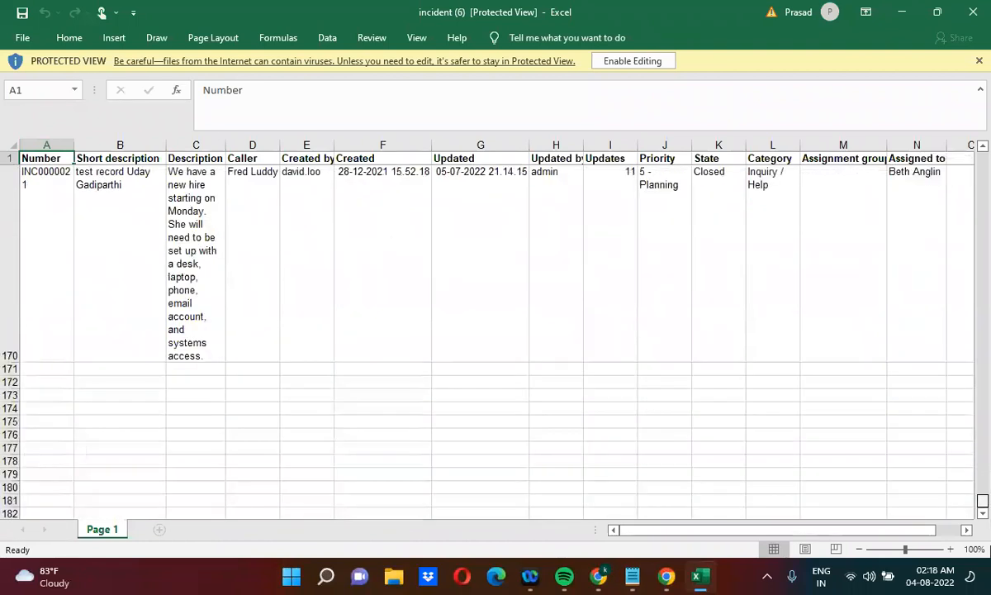
click(972, 14)
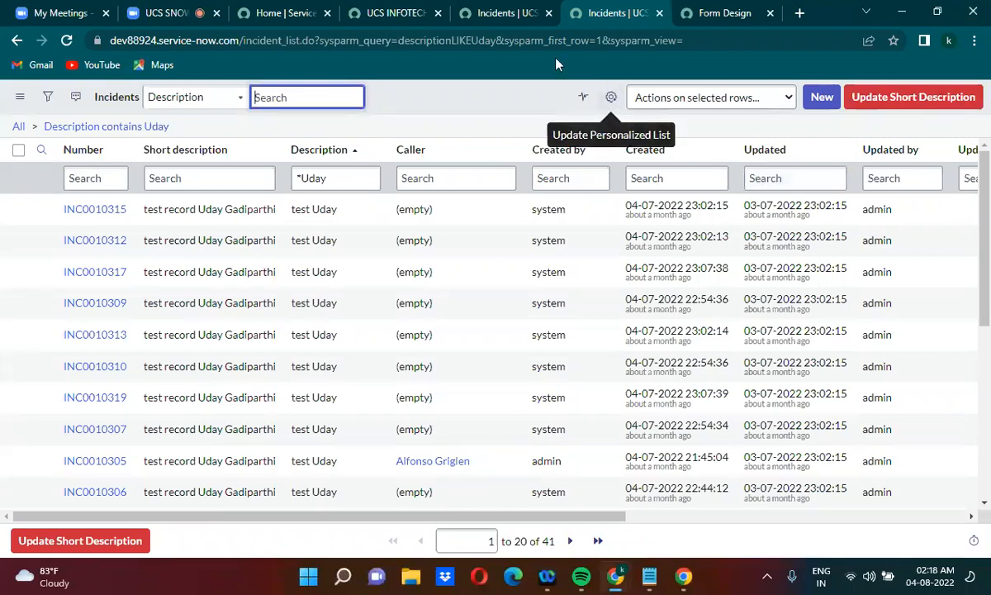
Remove the sysparm_first_row and sysparm_view parameters from the browser's list URL, insert EXCEL& before sysparm_query=descriptionLIKEUday, and load it
drag(498, 41, 712, 46)
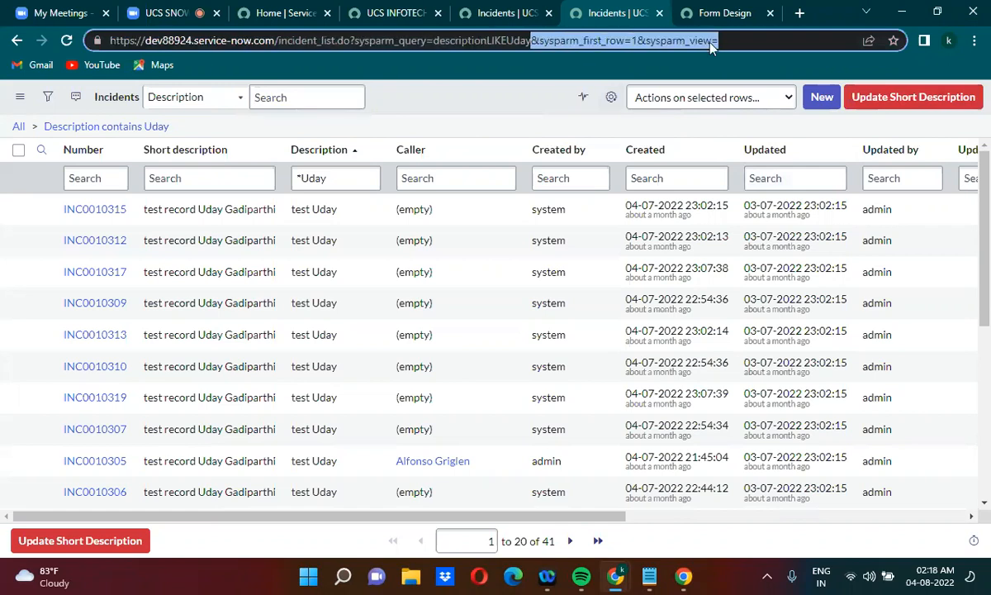
key(BackSpace)
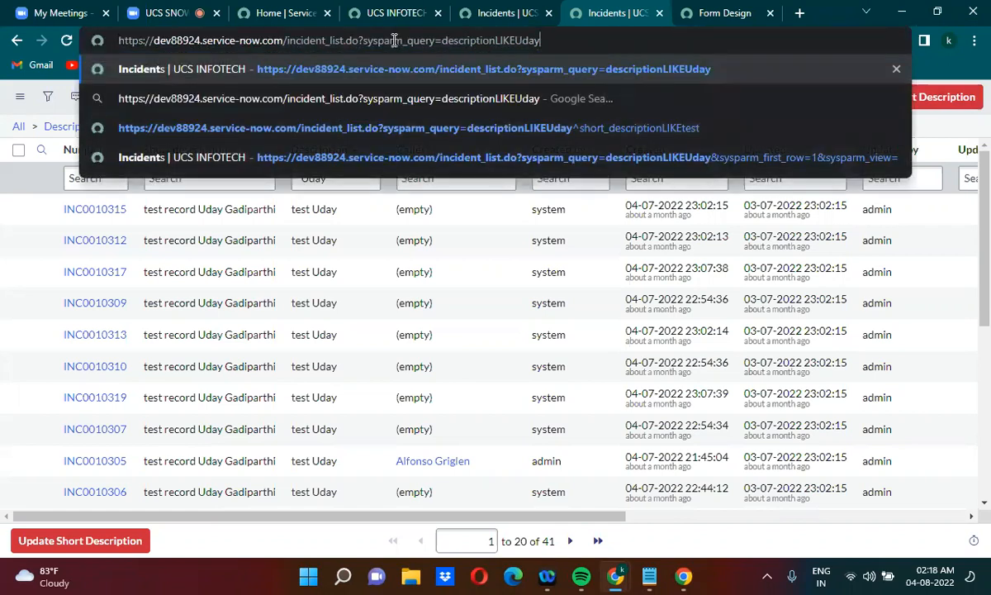
click(363, 39)
text(EXCEL)
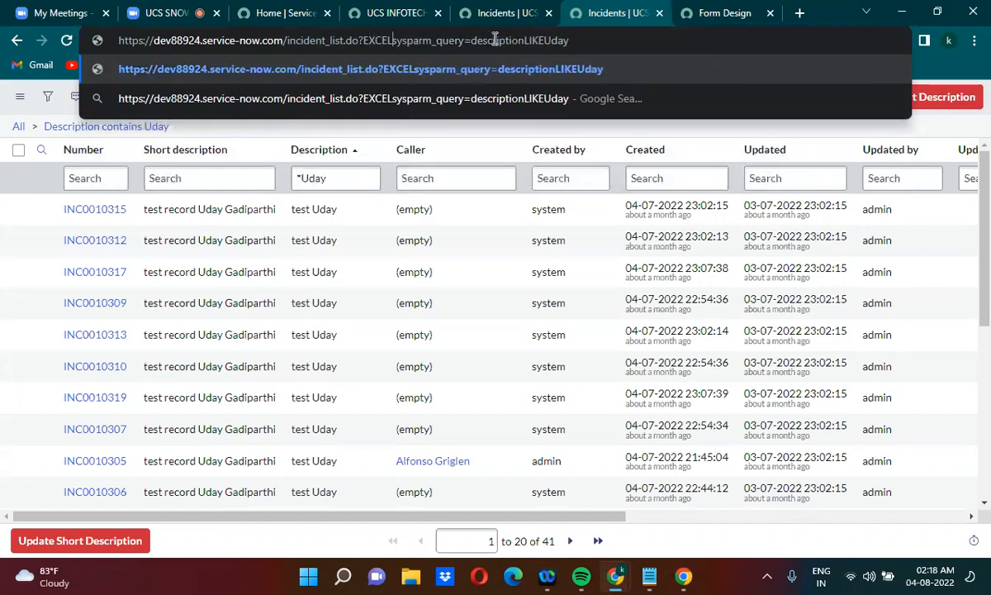
text(&)
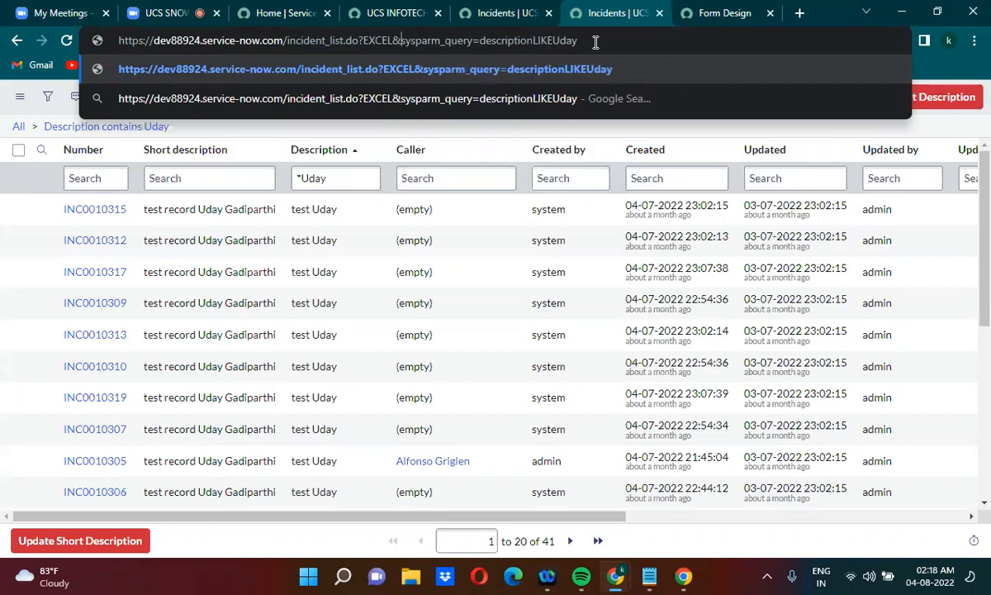
key(Return)
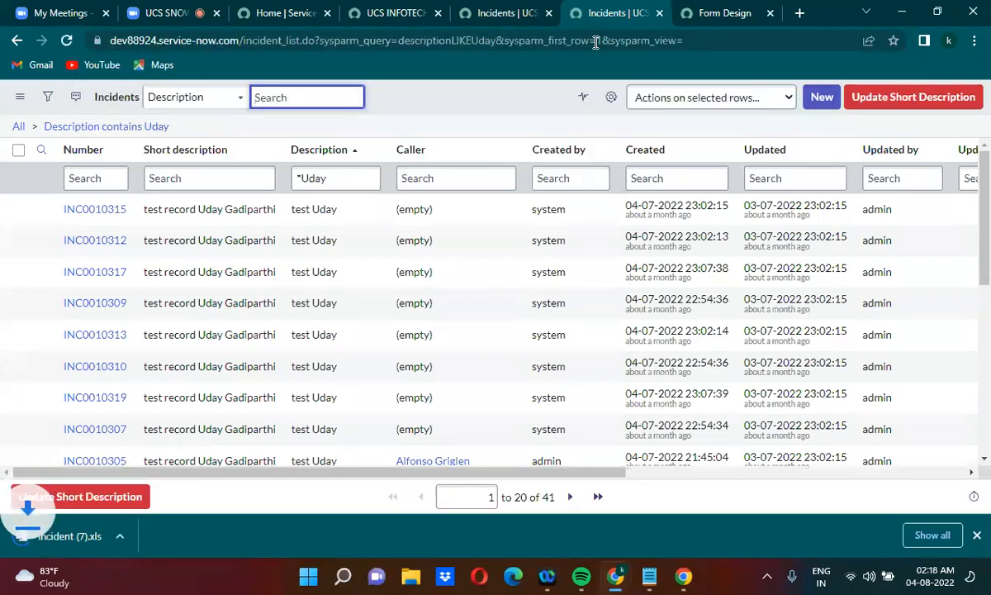
Open the downloaded incident (7).xls file in Excel and review its rows down to the last record
click(164, 535)
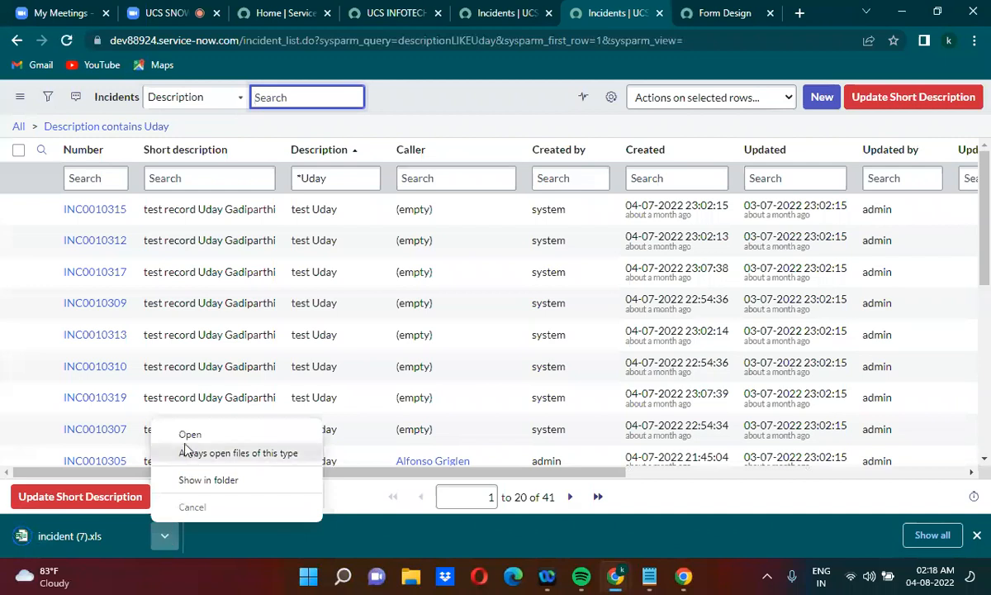
click(188, 436)
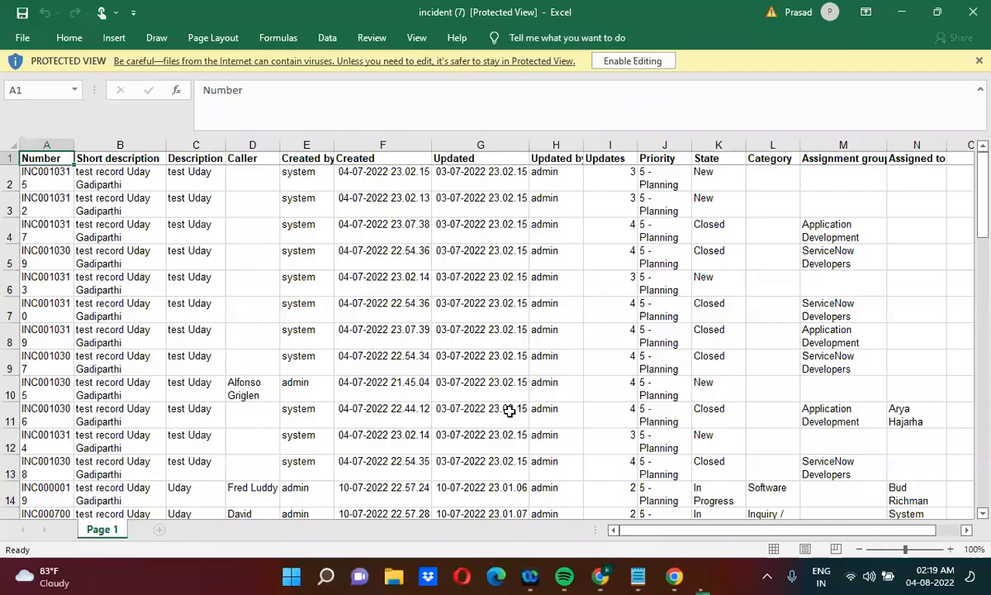
drag(983, 242, 981, 493)
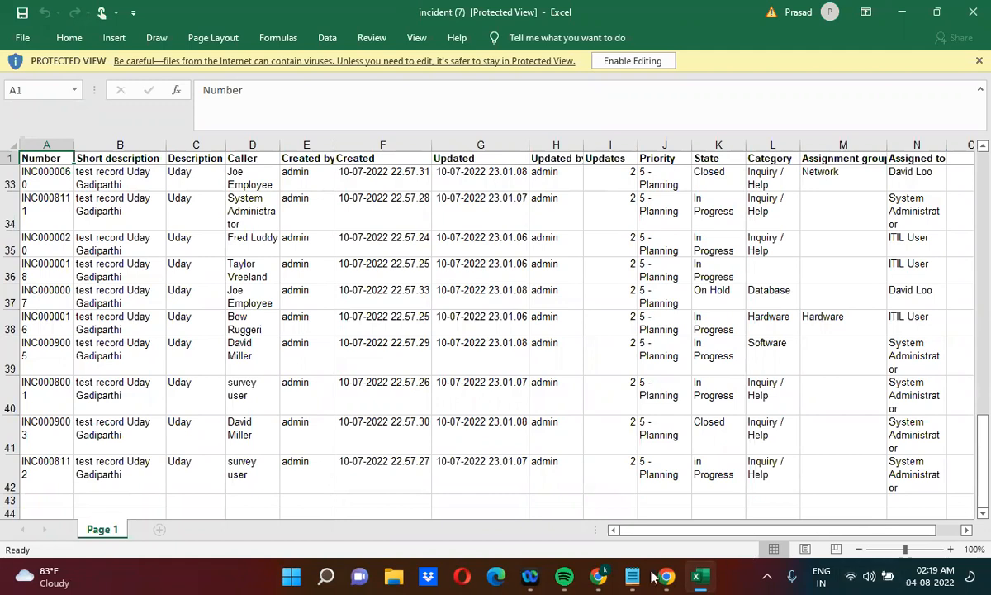
In Notepad, append ^short_descriptionLIKEtest to the incident EXCEL URL, reusing the short_description condition copied from the Case URL
mouse_move(632, 576)
click(692, 515)
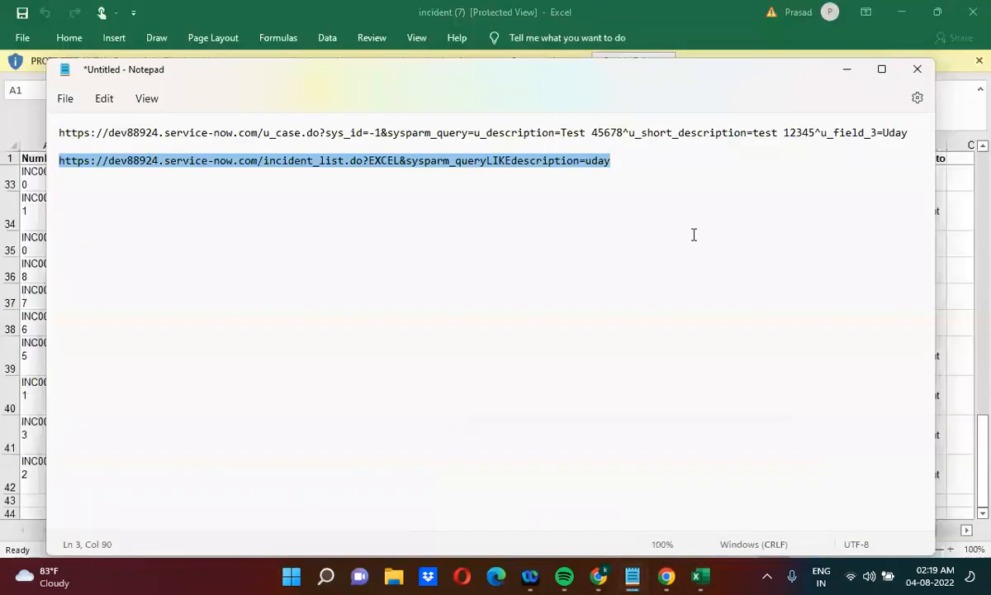
click(616, 160)
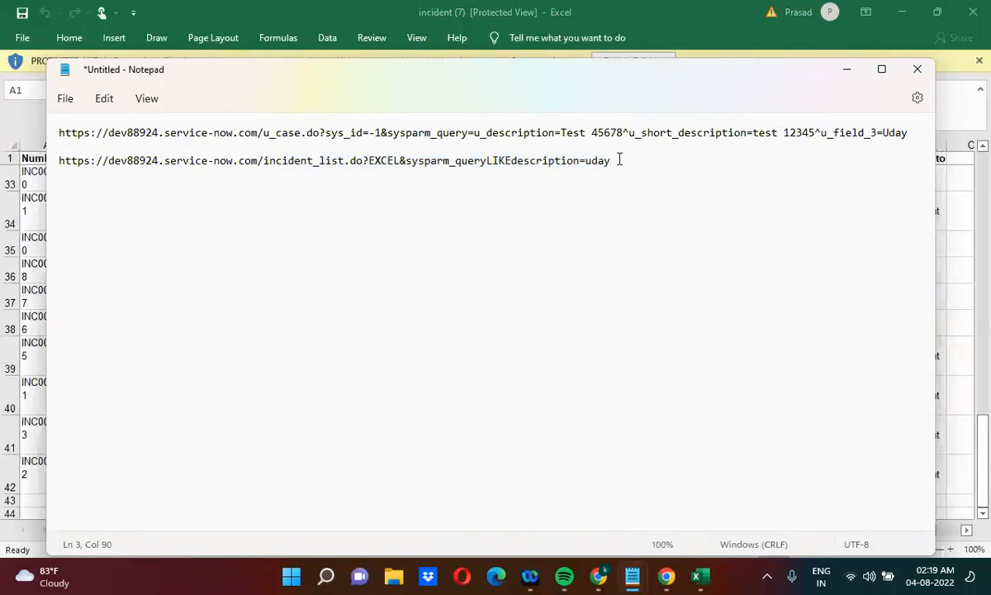
text(^)
drag(641, 133, 911, 124)
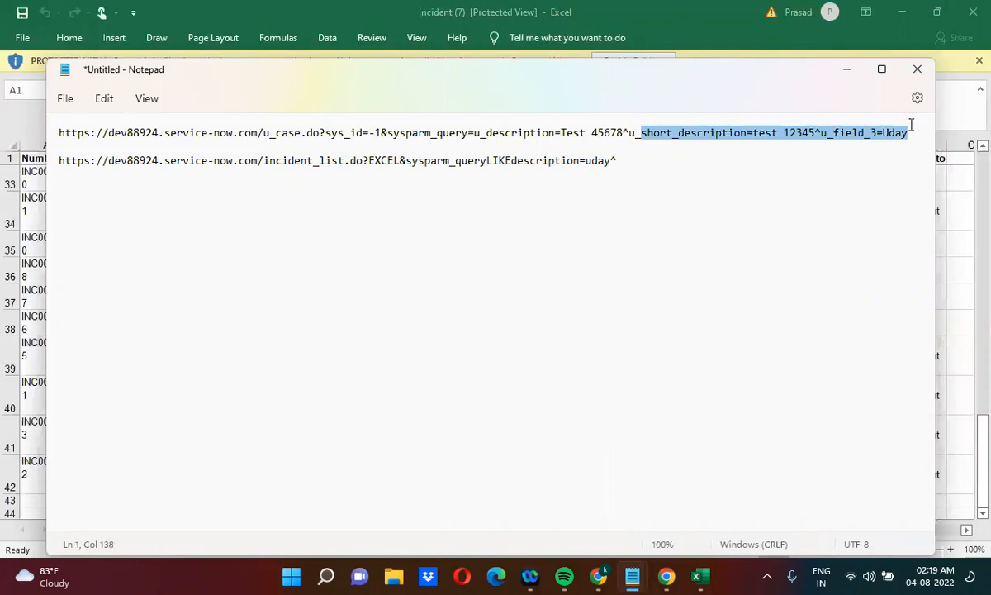
key(shift+Left)
key(shift+Left)
key(shift+Left)
key(shift+Left)
key(shift+Left)
key(shift+Left)
key(shift+Left)
key(shift+Left)
key(shift+Left)
key(shift+Left)
key(shift+Left)
key(shift+Left)
key(shift+Left)
key(shift+Left)
key(shift+Left)
key(ctrl+c)
click(650, 156)
key(ctrl+v)
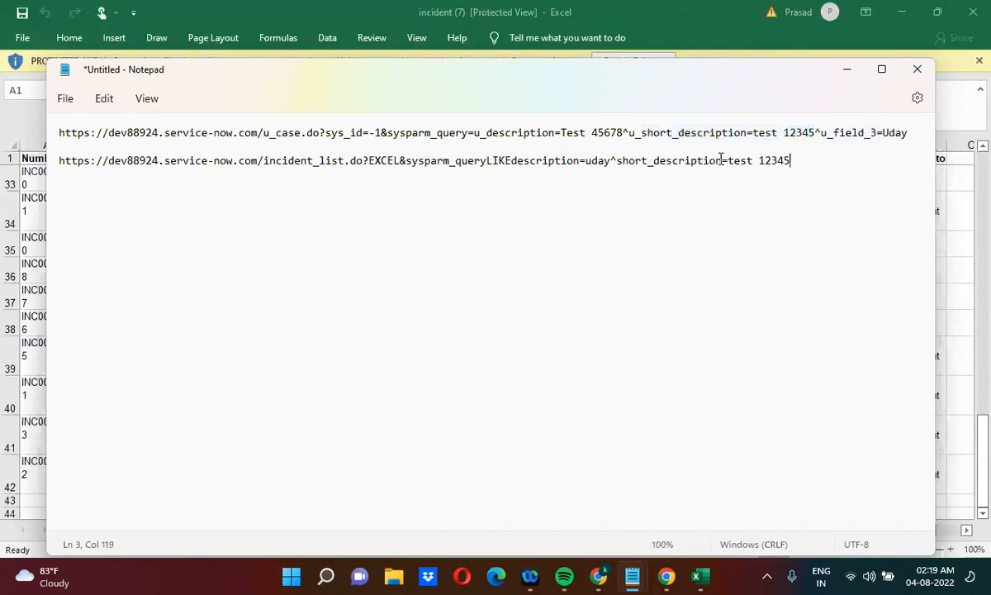
drag(721, 160, 809, 155)
text(LIKEtest)
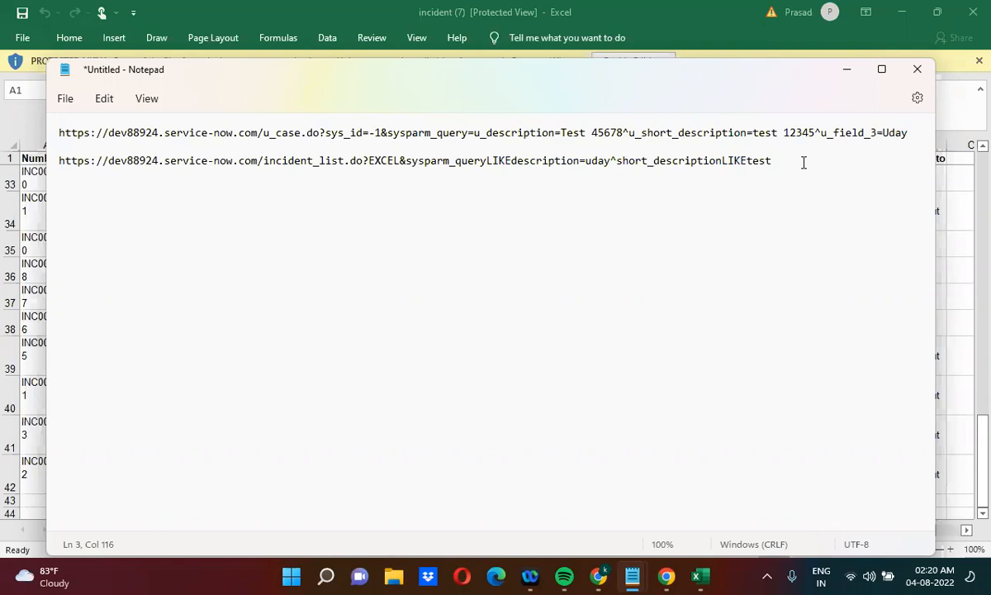
Switch to the ServiceNow home tab in the browser, filter the navigator by import, and open the Import Export system properties
click(842, 72)
click(865, 11)
click(900, 15)
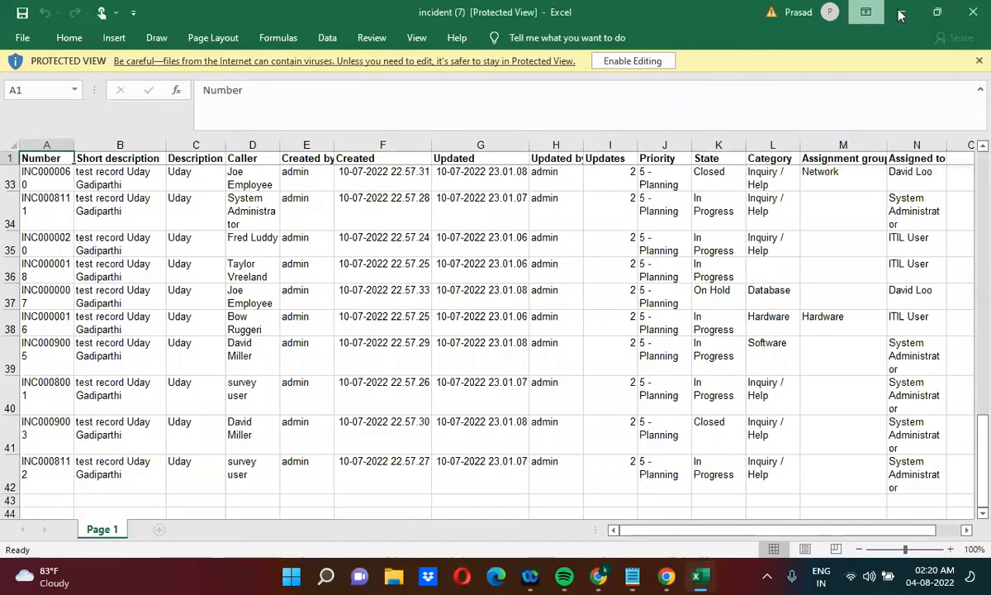
click(900, 15)
click(380, 10)
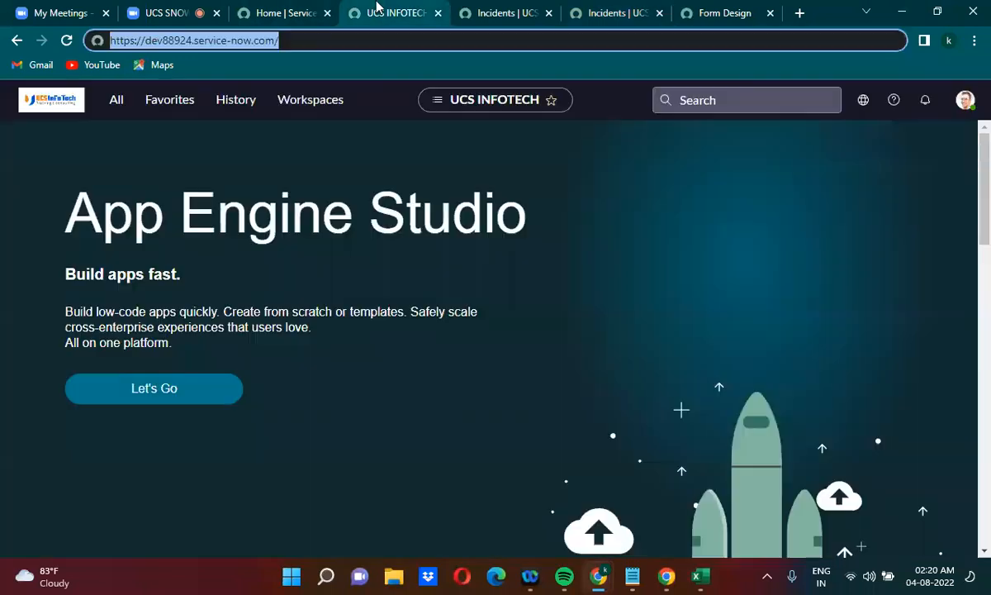
click(115, 100)
click(95, 144)
text(import)
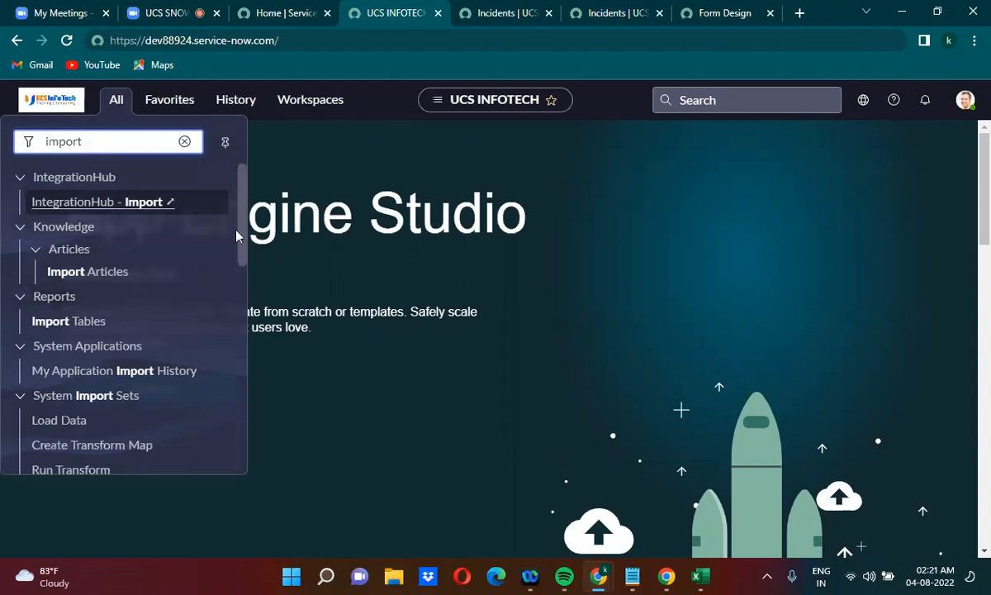
drag(237, 237, 238, 430)
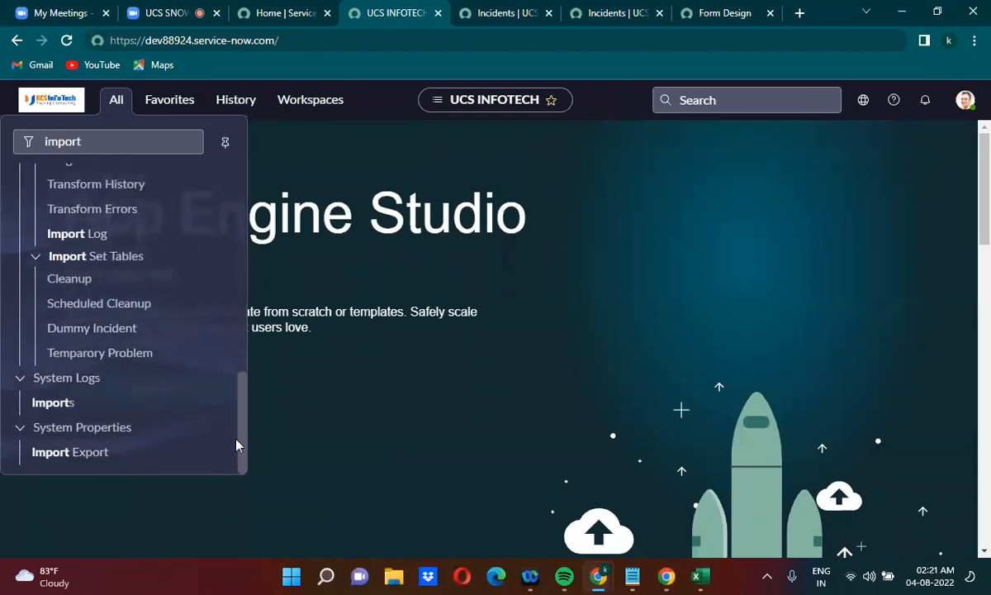
click(84, 454)
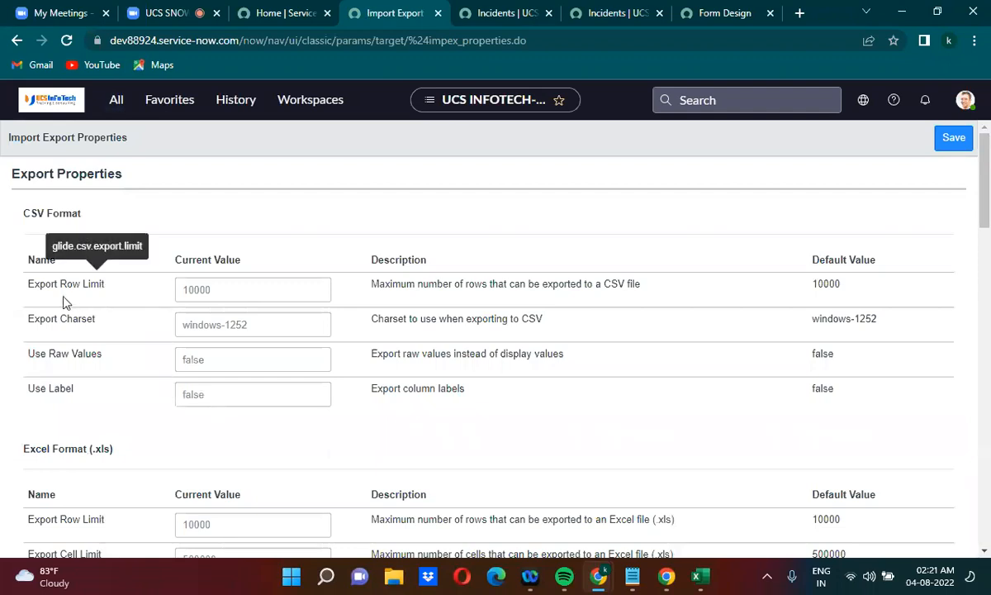
Examine the export row and cell limits for CSV, Excel, XML, JSON and PDF, and the import properties below them
click(221, 223)
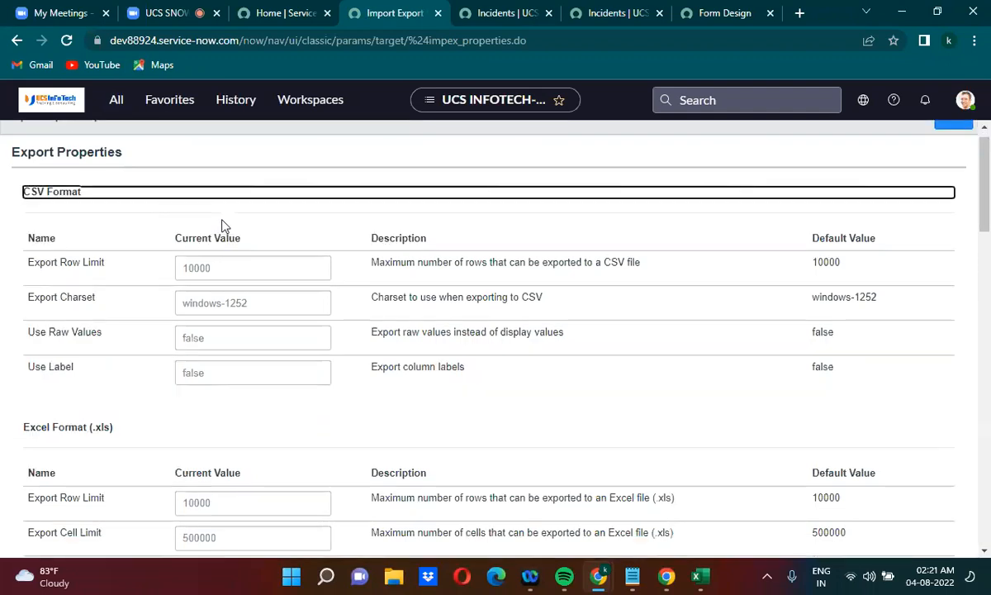
scroll(221, 225, down, 3)
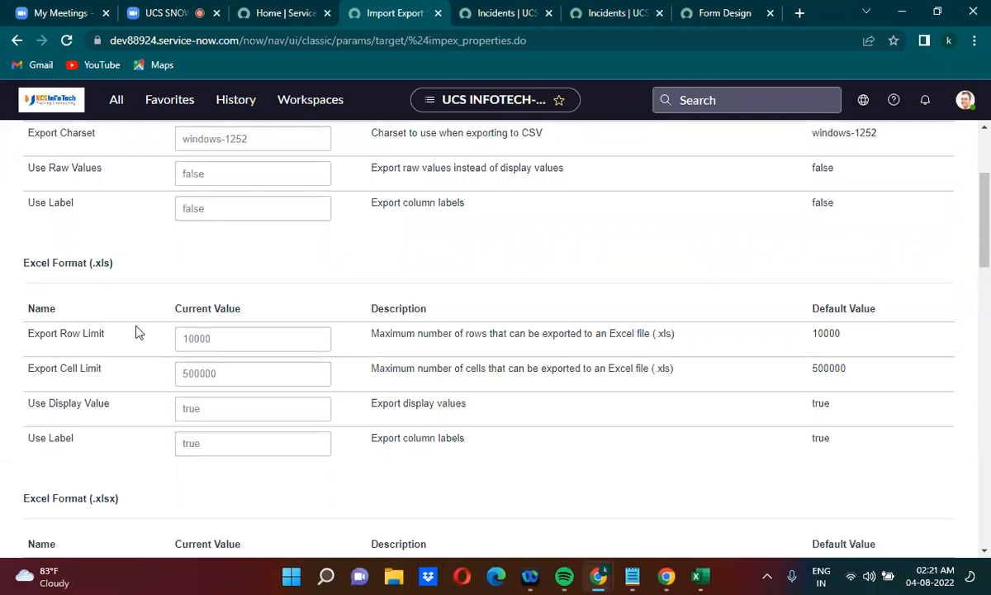
click(230, 215)
click(202, 251)
scroll(200, 247, up, 3)
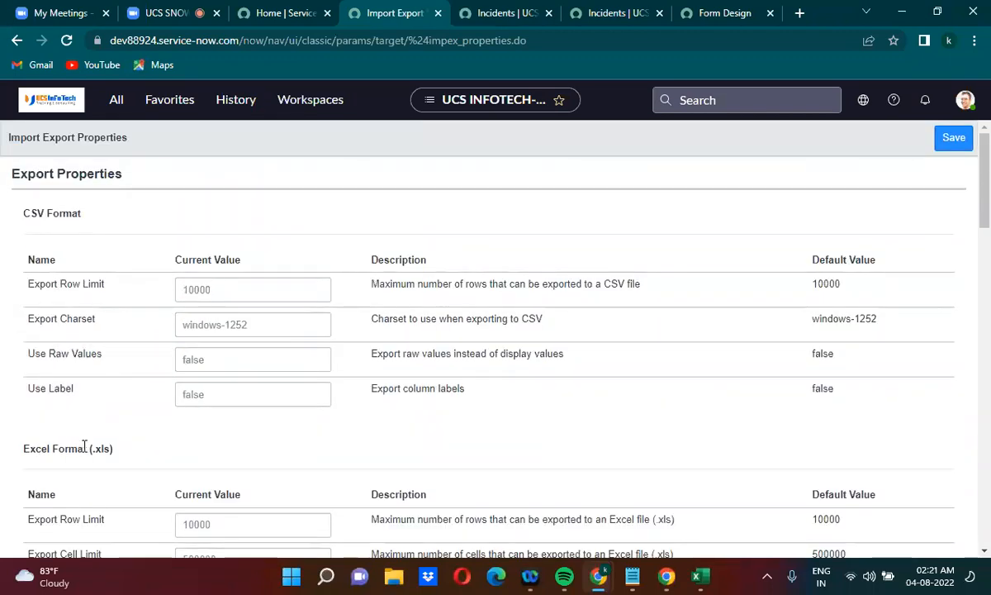
scroll(85, 446, down, 5)
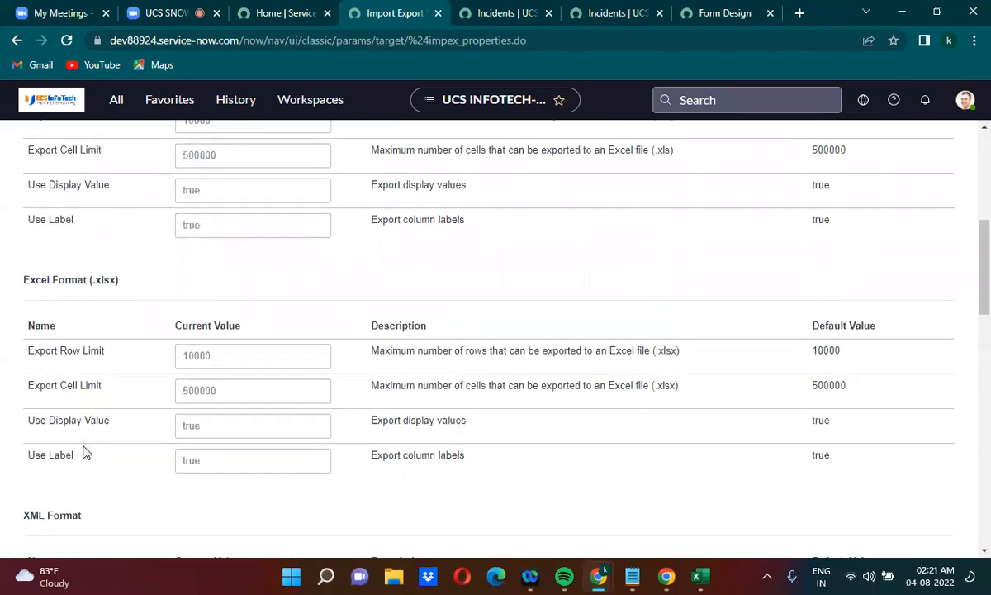
scroll(84, 451, down, 1)
scroll(85, 452, down, 2)
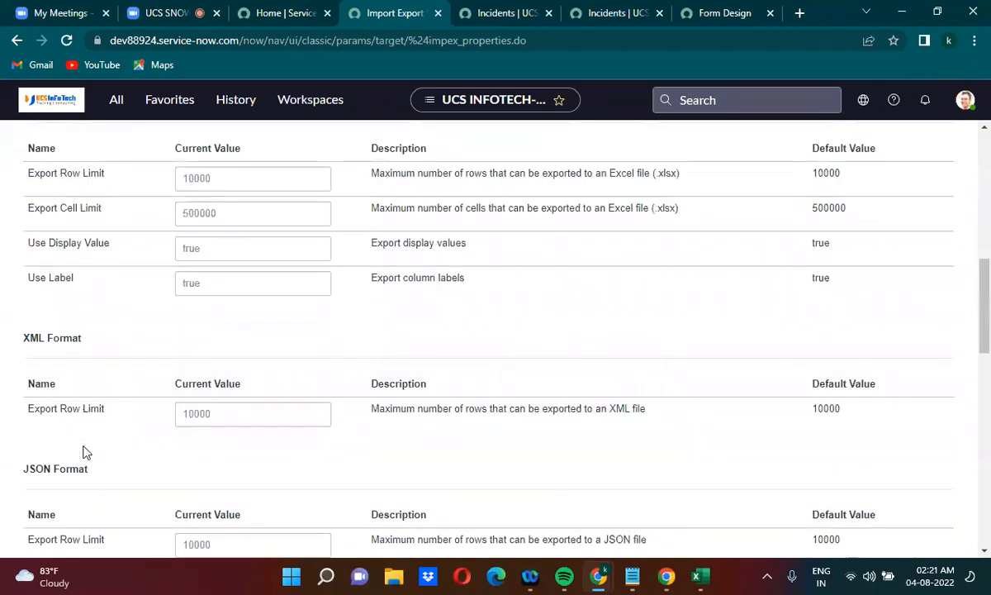
scroll(84, 452, down, 4)
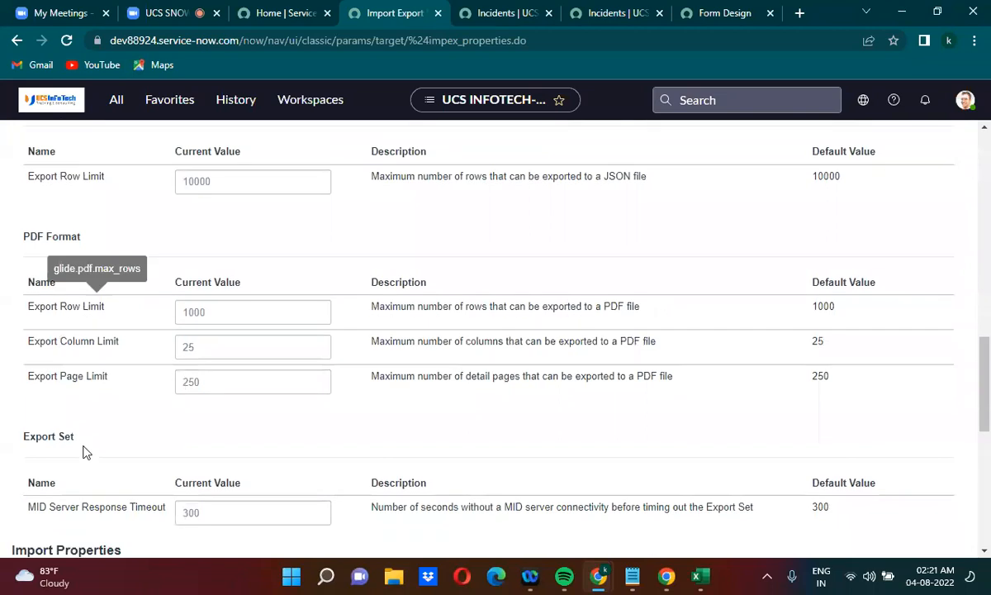
scroll(84, 452, down, 3)
scroll(84, 452, down, 3)
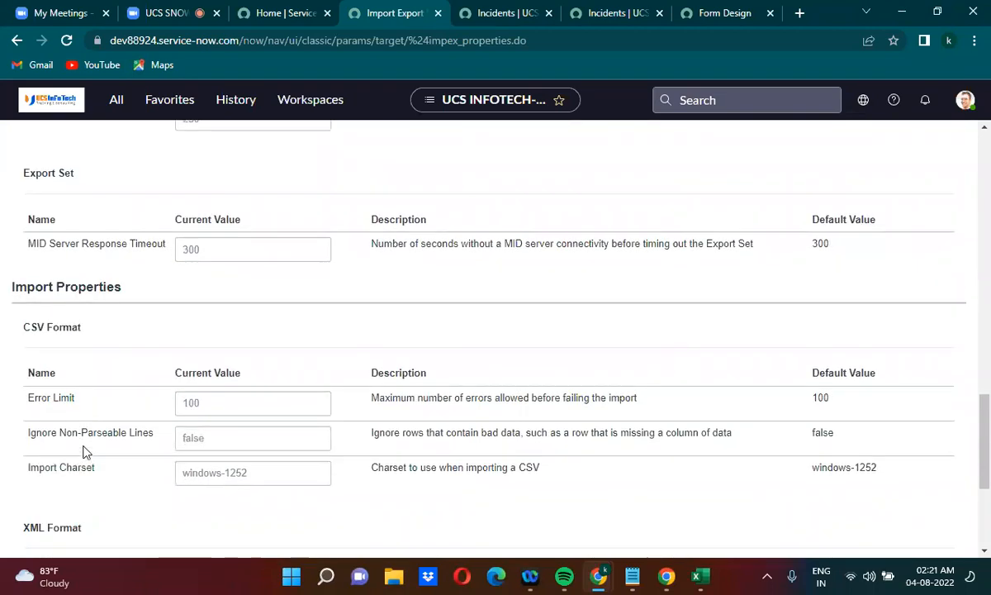
scroll(84, 451, down, 1)
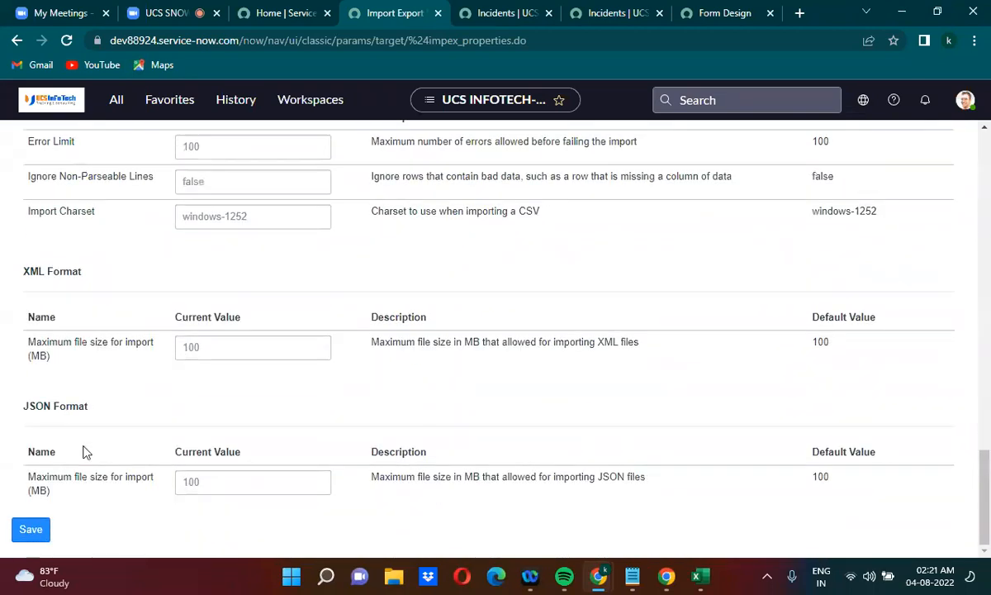
scroll(84, 452, up, 2)
scroll(84, 452, up, 20)
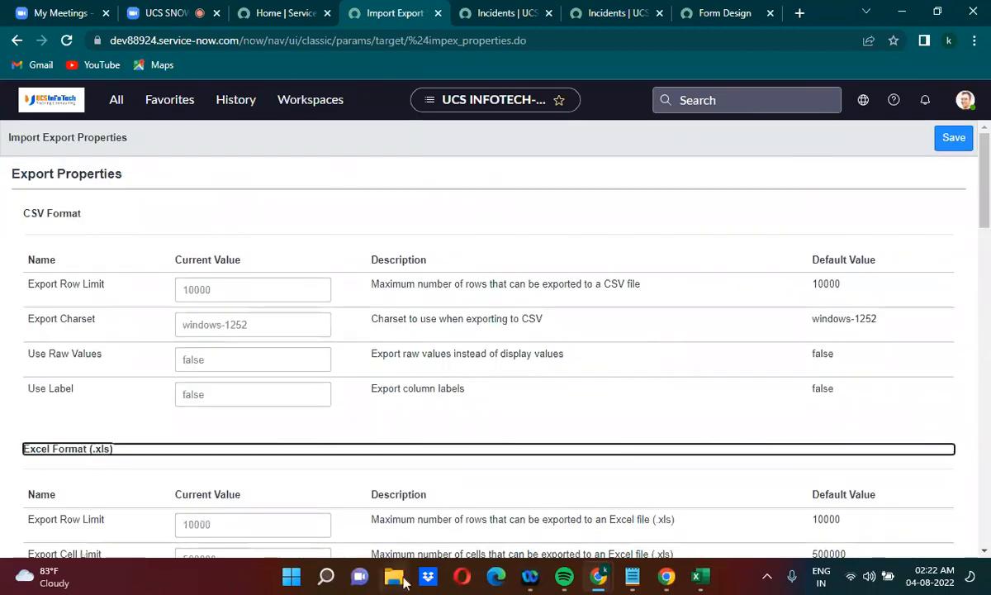
In the untitled Notepad file, replace EXCEL with CSV in the incident_list.do URL
click(632, 588)
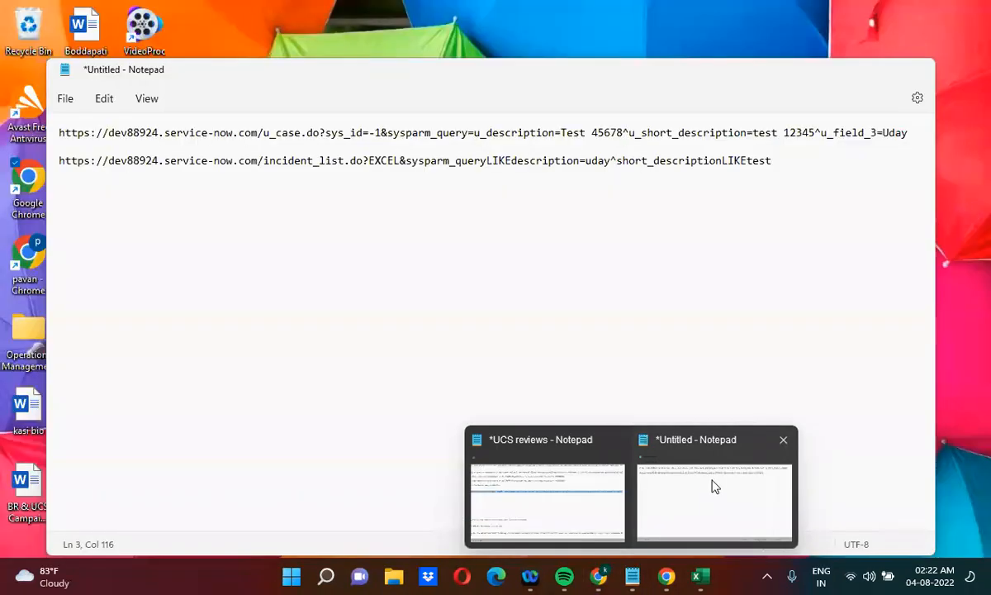
click(713, 484)
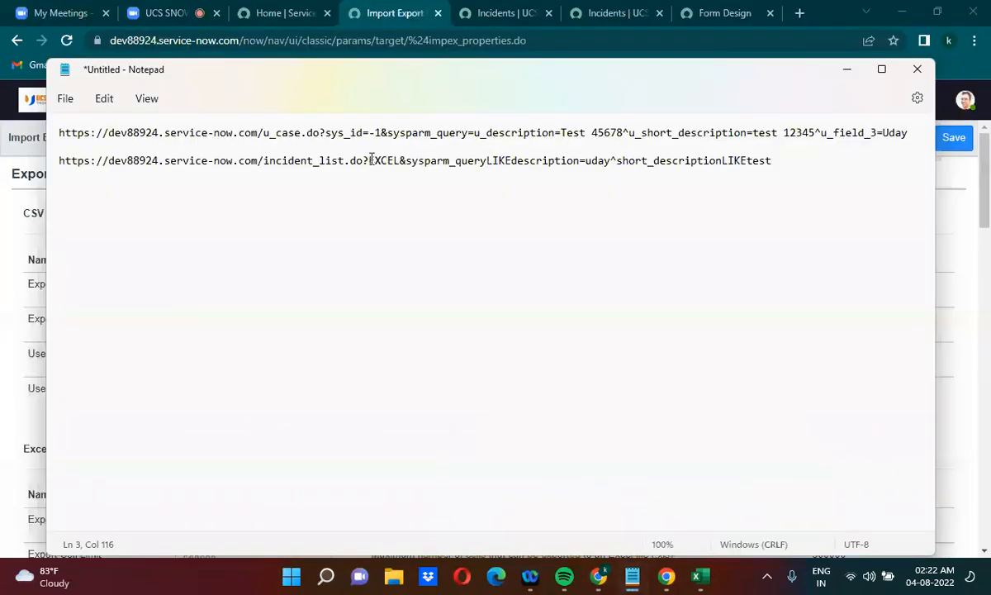
drag(370, 160, 401, 160)
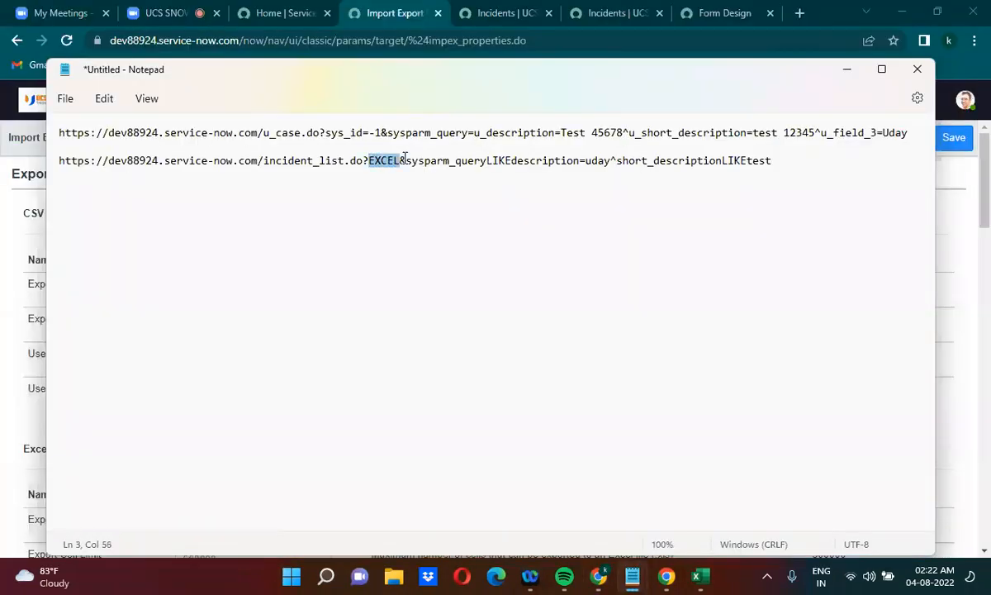
key(BackSpace)
text(SC)
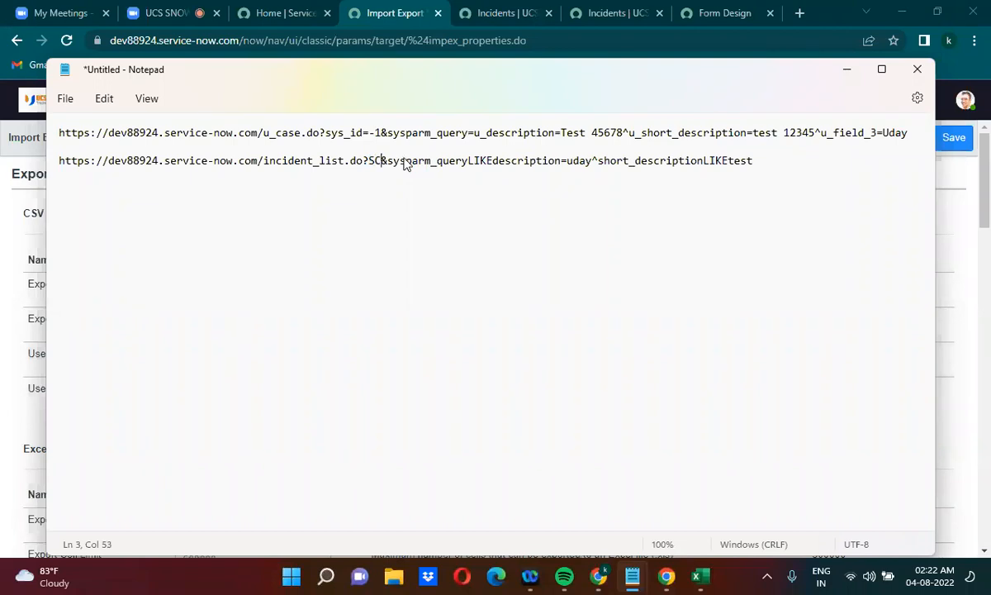
key(BackSpace)
key(BackSpace)
text(C)
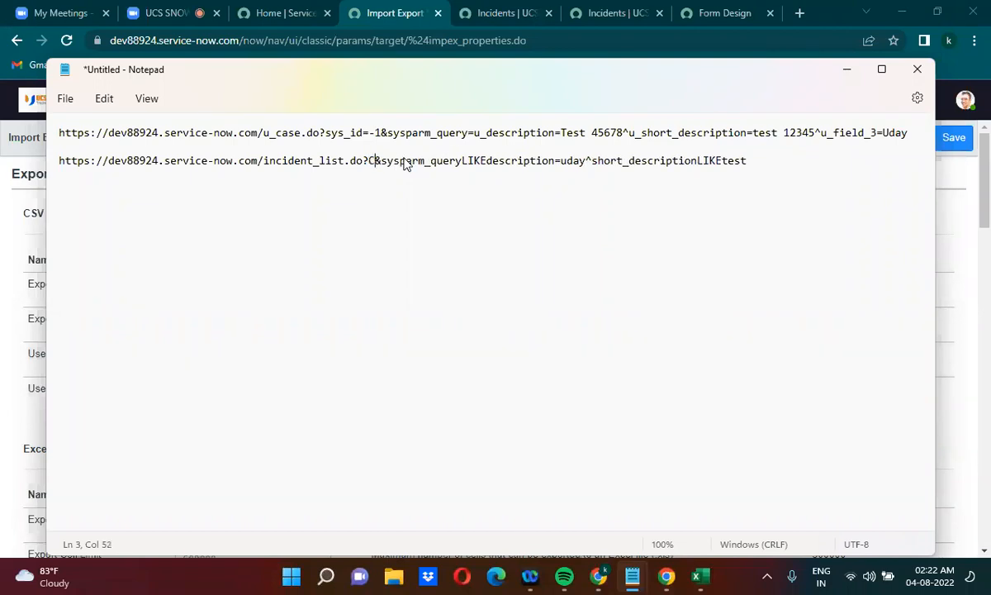
text(SV)
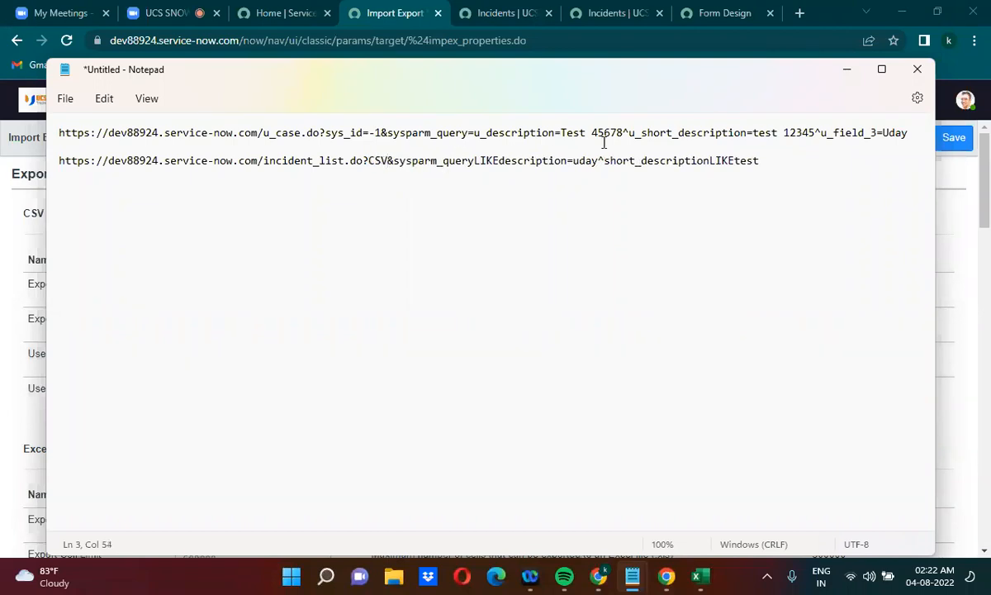
Copy the incident CSV URL and load it in the browser's filtered Incidents tab to download the CSV export
drag(776, 158, 56, 160)
key(ctrl+c)
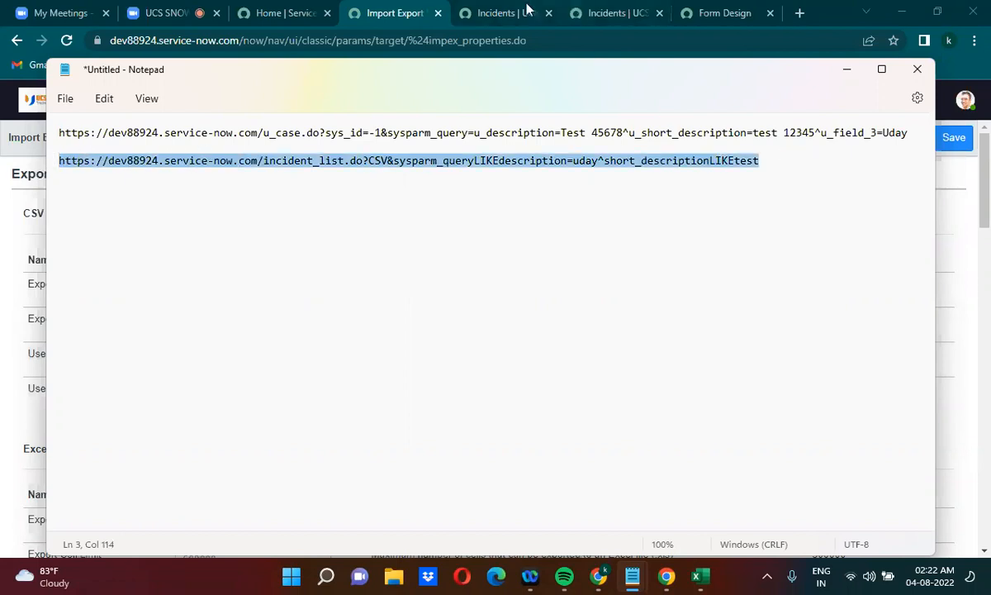
click(648, 10)
click(314, 40)
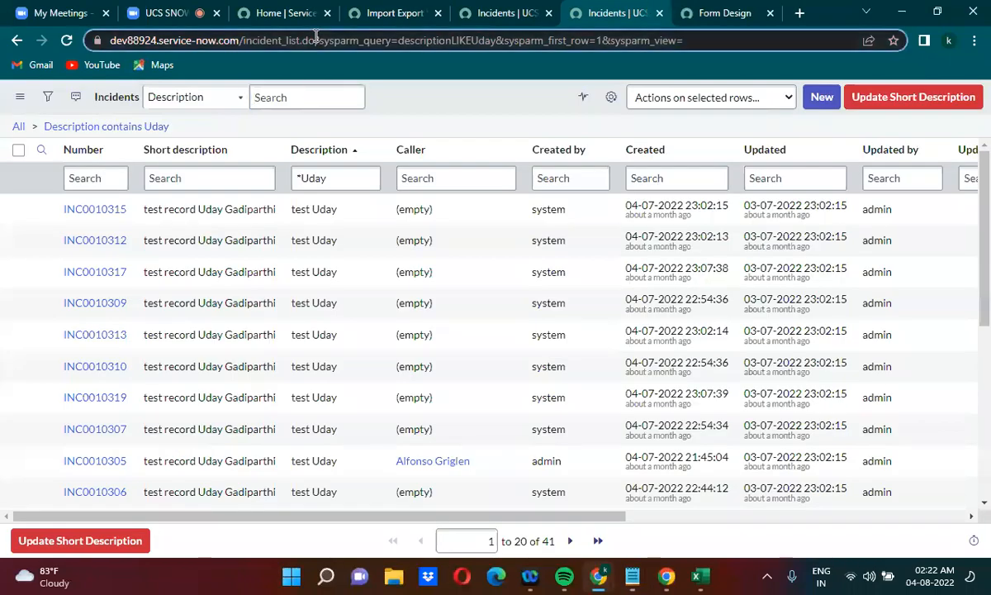
key(ctrl+v)
key(Return)
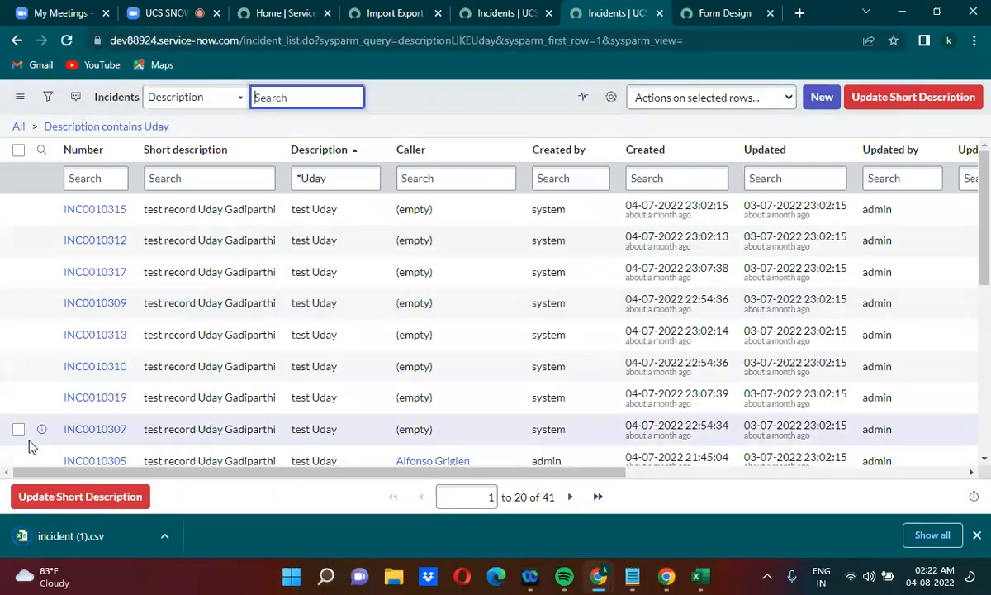
Open the downloaded incident (1).csv file in Excel, review its rows, and close the workbook
click(164, 536)
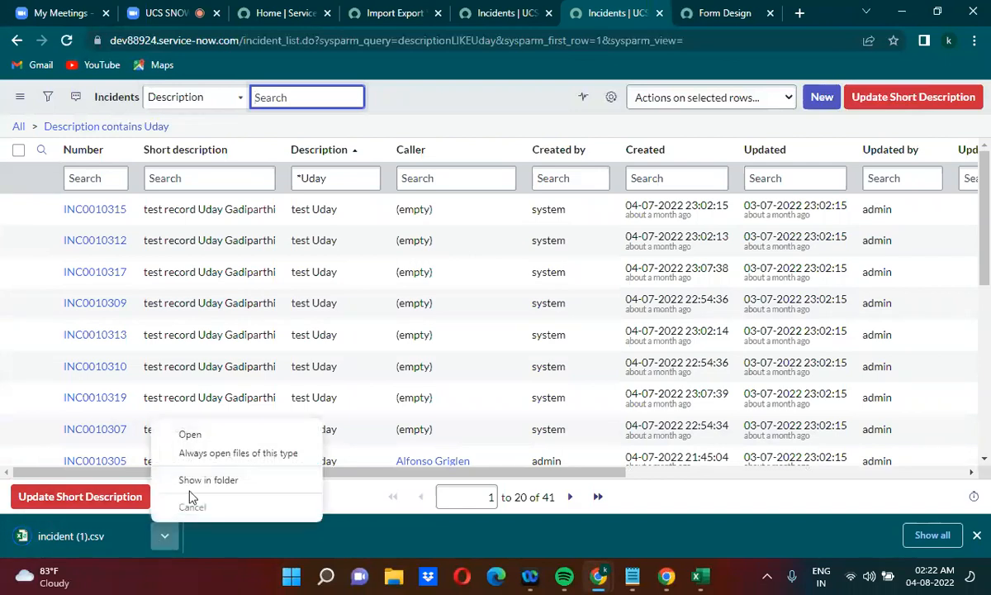
click(192, 434)
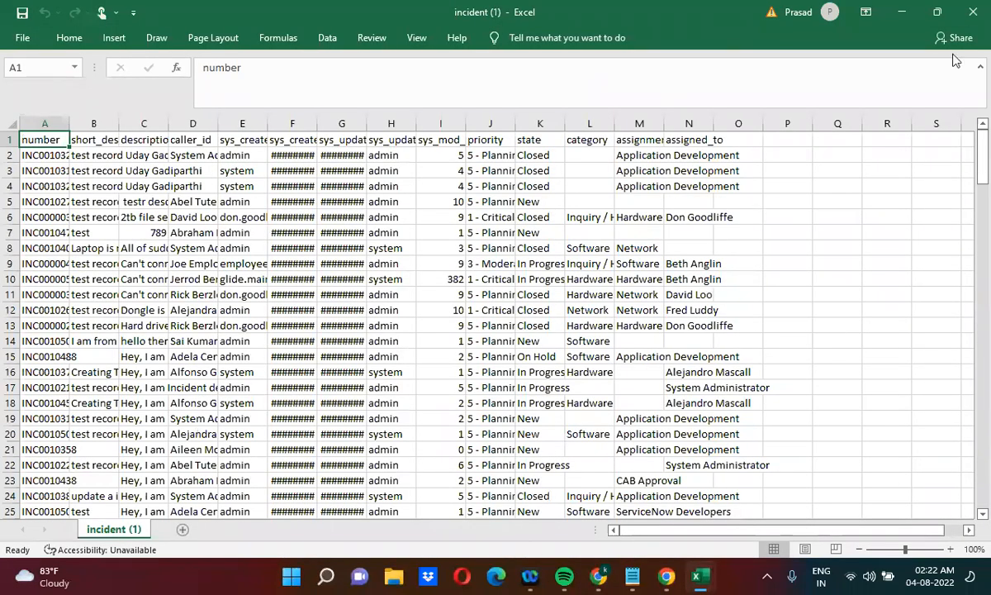
click(974, 13)
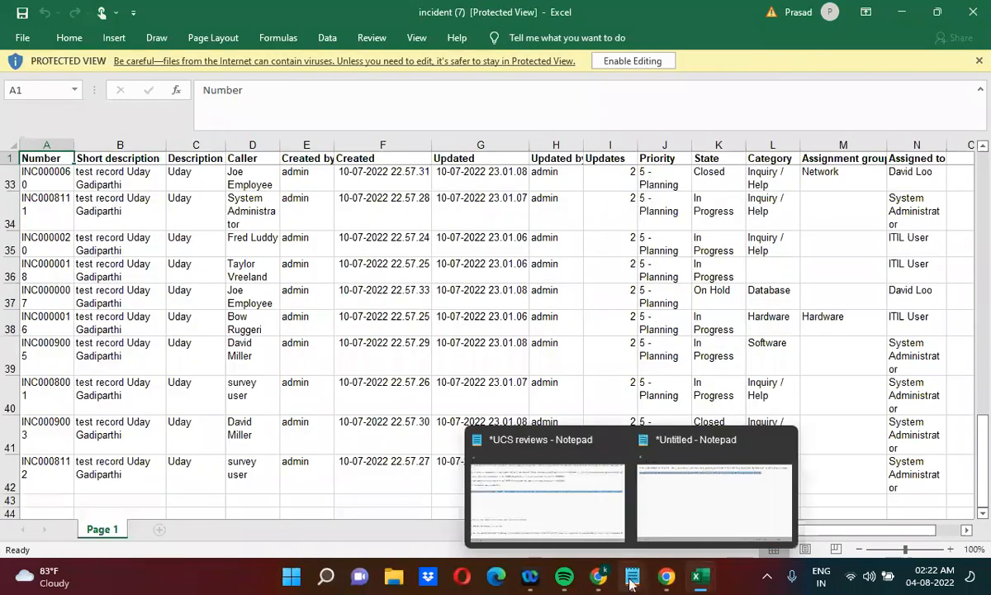
Return to the untitled Notepad file and replace CSV with PDF in the incident_list.do URL
mouse_move(632, 576)
click(688, 512)
click(595, 227)
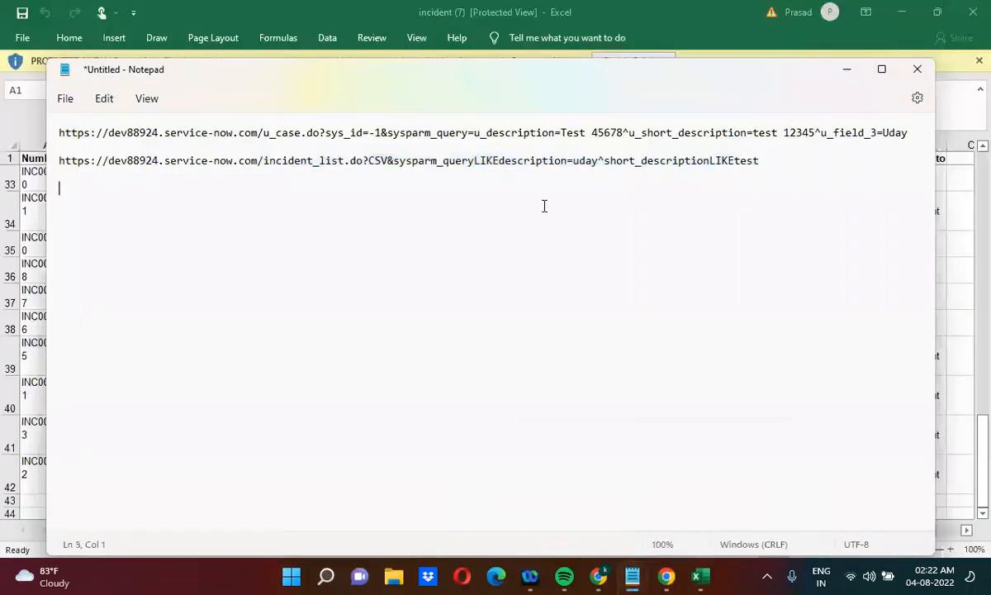
drag(371, 163, 390, 163)
text(P)
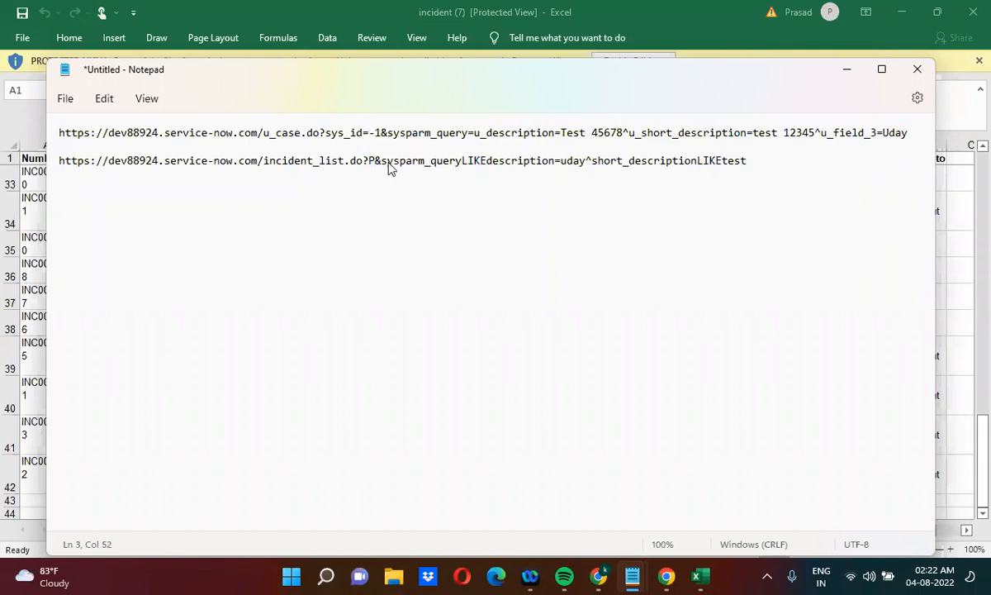
text(DF)
Copy the incident PDF URL and load it in the browser's filtered Incidents tab to download the PDF export
drag(761, 159, 52, 159)
key(ctrl+c)
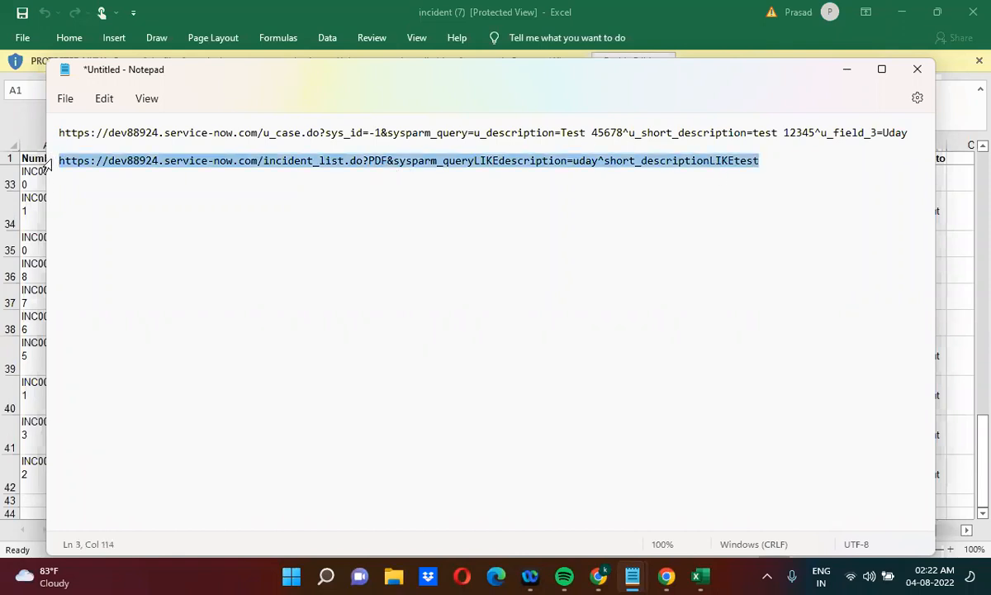
click(913, 15)
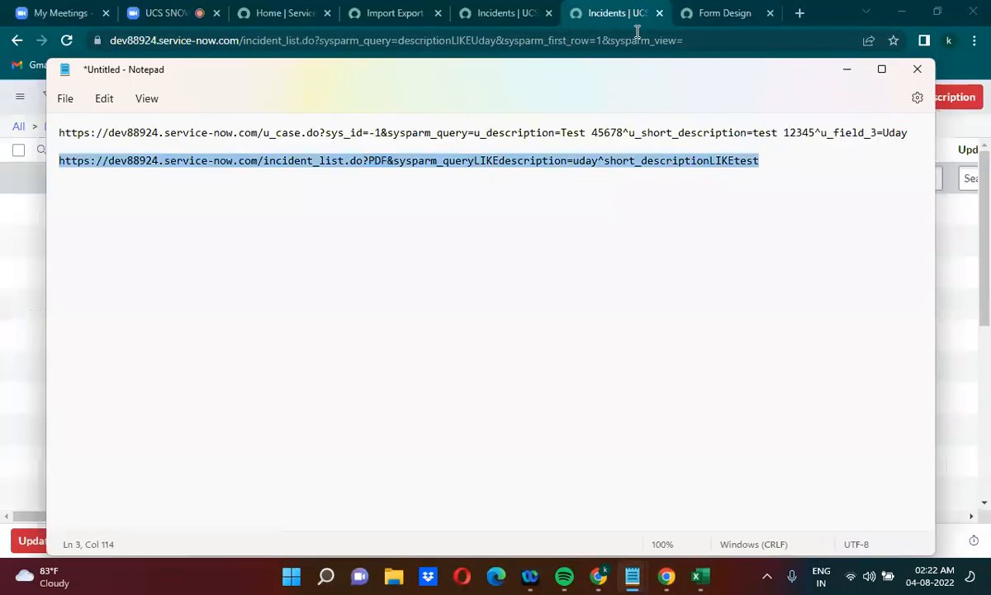
key(ctrl+v)
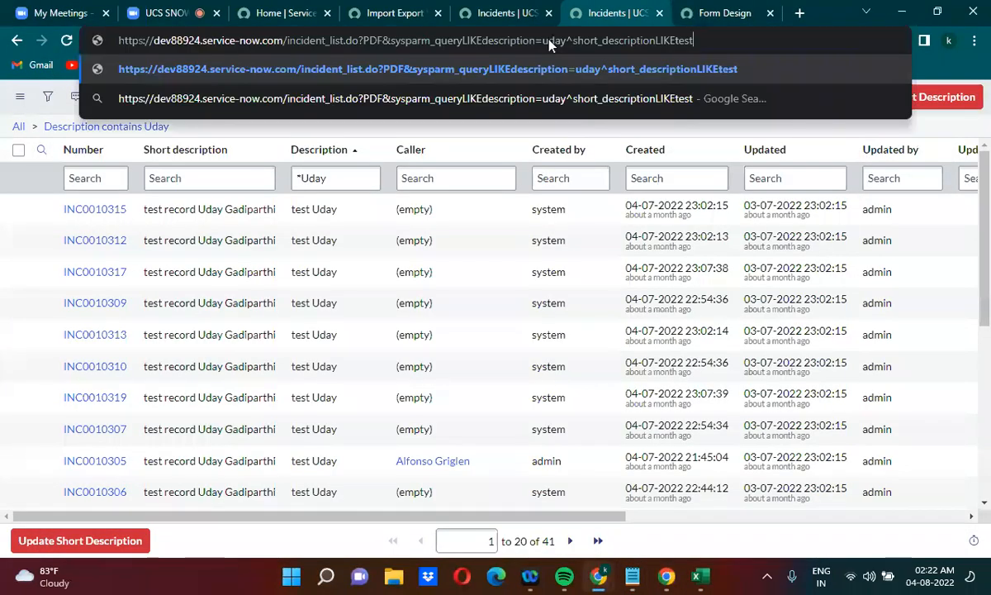
key(Return)
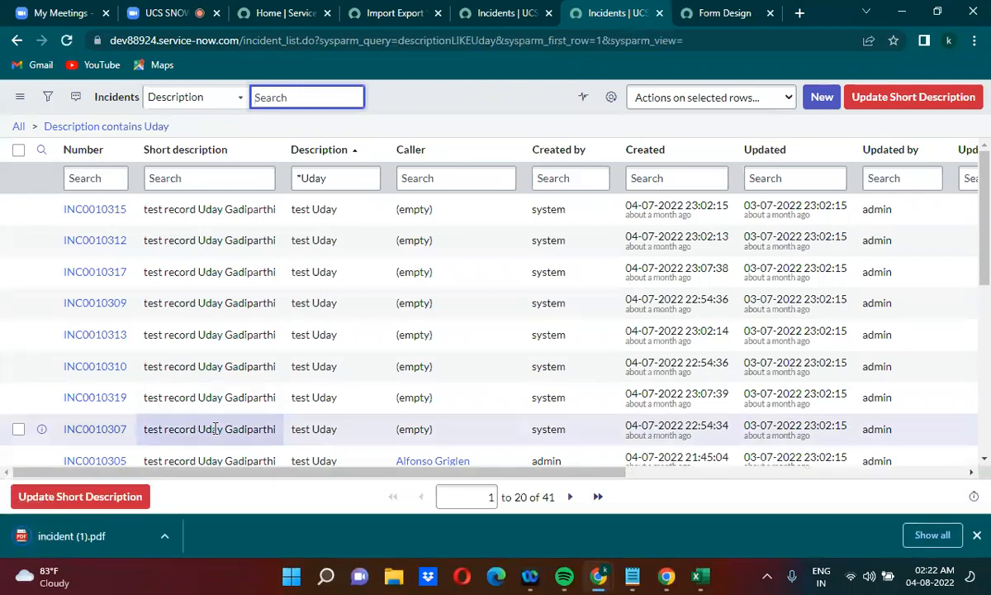
Open the downloaded incident (1).pdf file in the browser and review its incident list through page 15
click(166, 538)
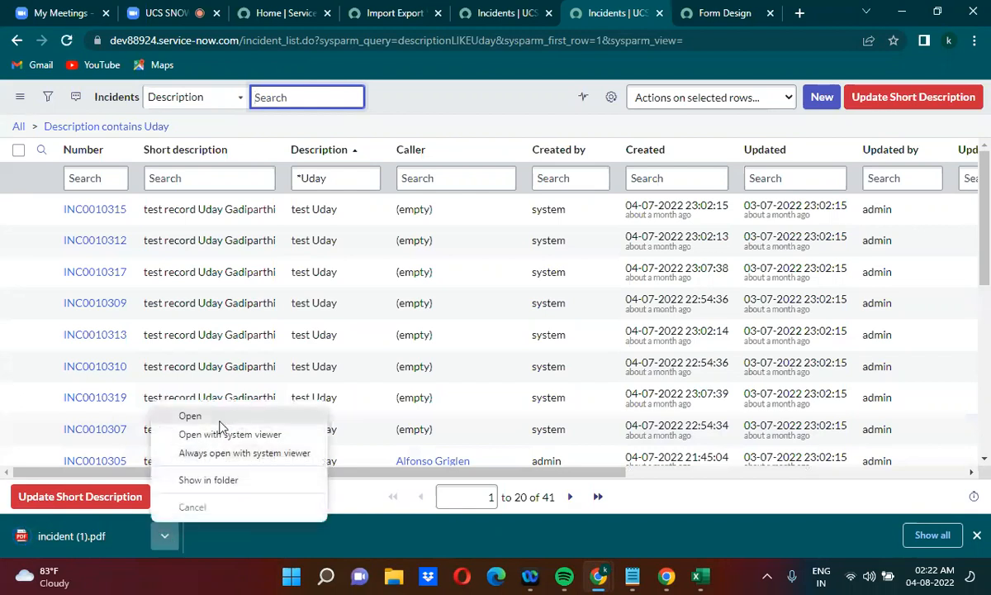
click(216, 415)
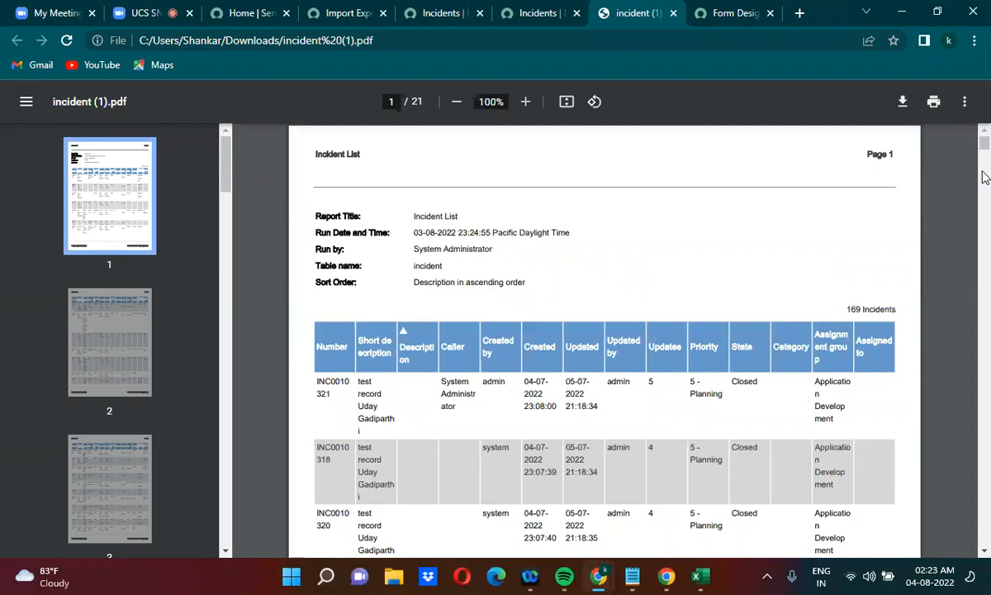
drag(984, 142, 985, 427)
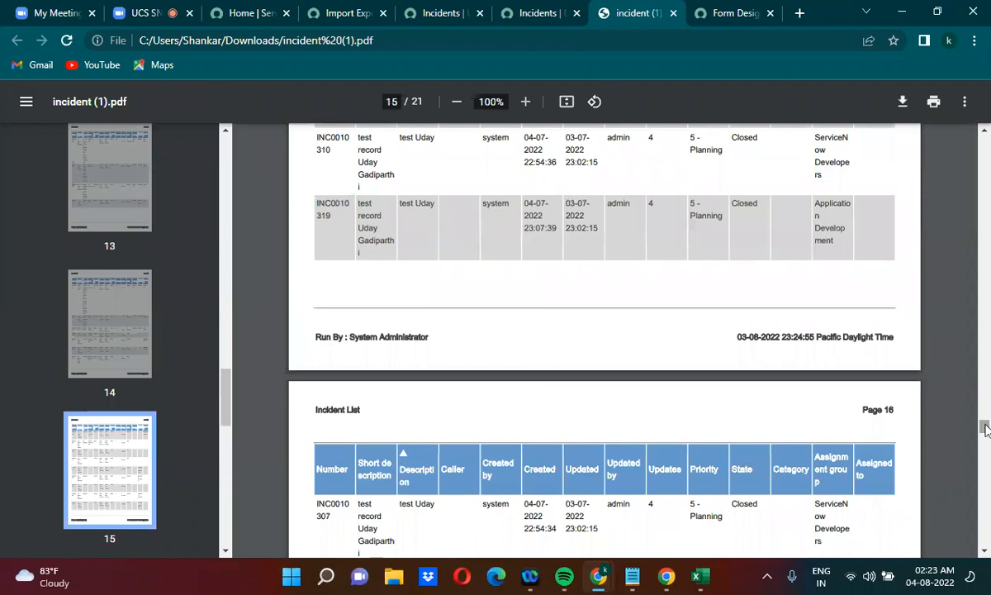
Close the incident (1).pdf tab, return to the untitled Notepad file and replace PDF with XML in the incident_list.do URL
click(673, 14)
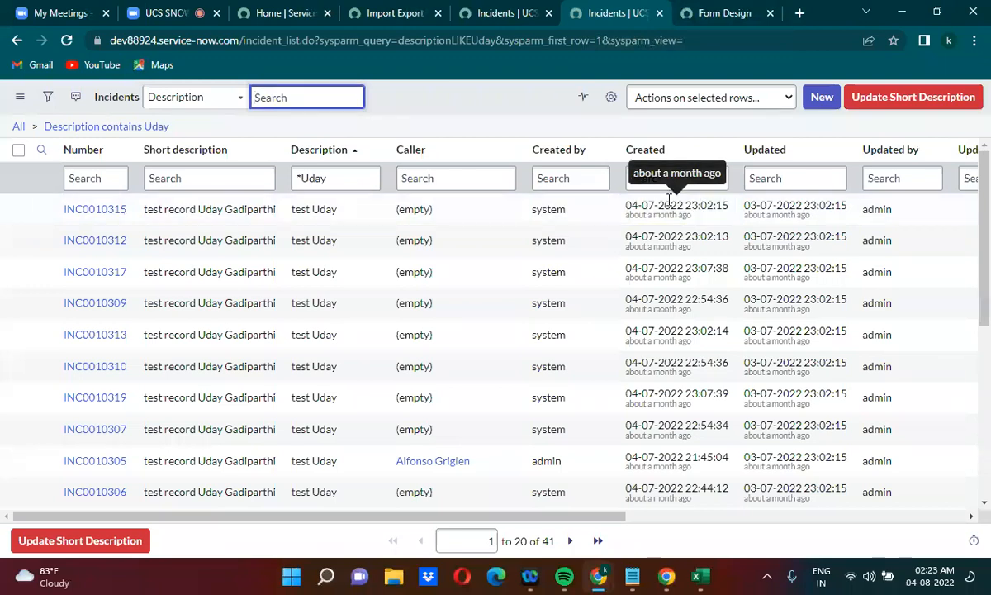
click(631, 576)
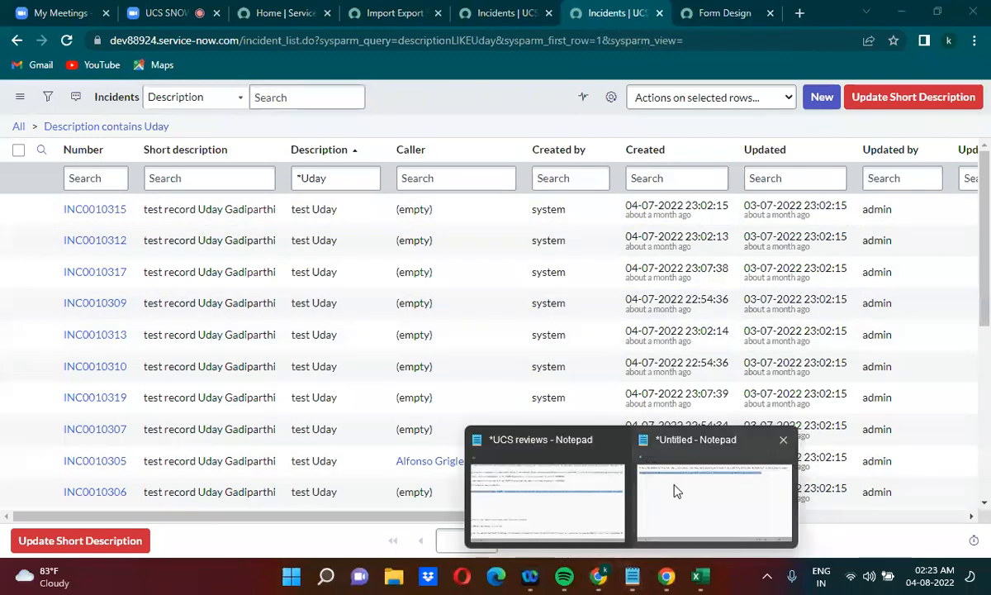
click(673, 490)
click(505, 215)
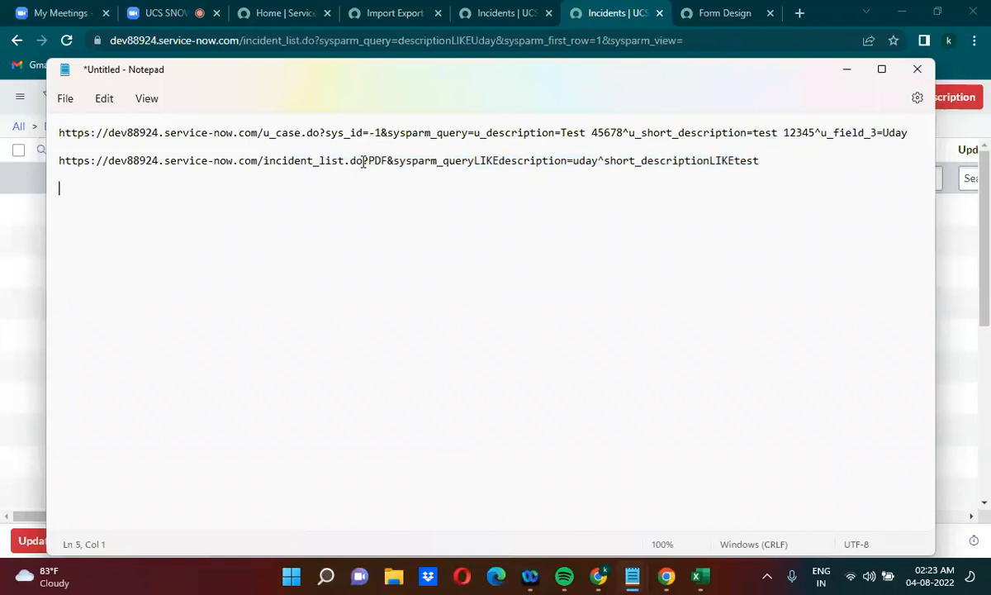
drag(368, 160, 389, 163)
text(XML)
Copy the incident XML URL and load it in the browser's filtered Incidents tab
click(764, 161)
triple_click(764, 161)
key(ctrl+c)
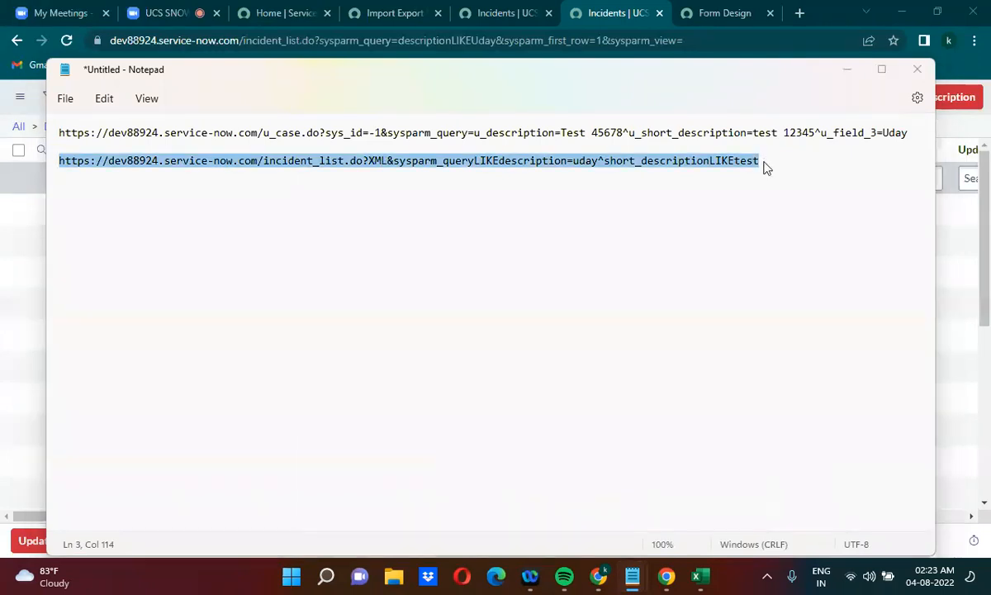
key(alt+Tab)
click(347, 38)
key(ctrl+v)
key(Return)
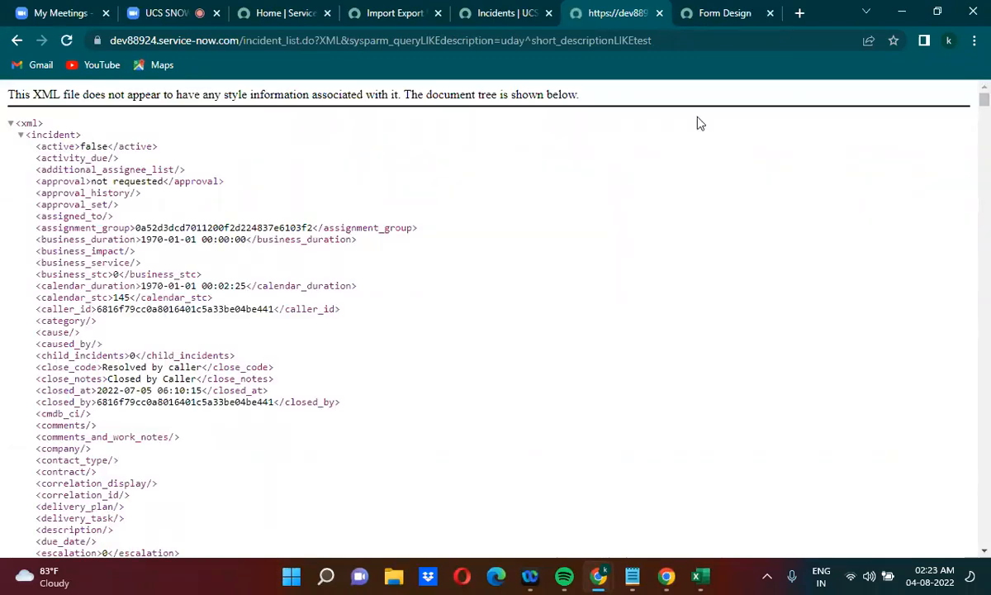
Review the XML document tree, collapsing its first three incident elements
drag(984, 99, 981, 66)
click(21, 136)
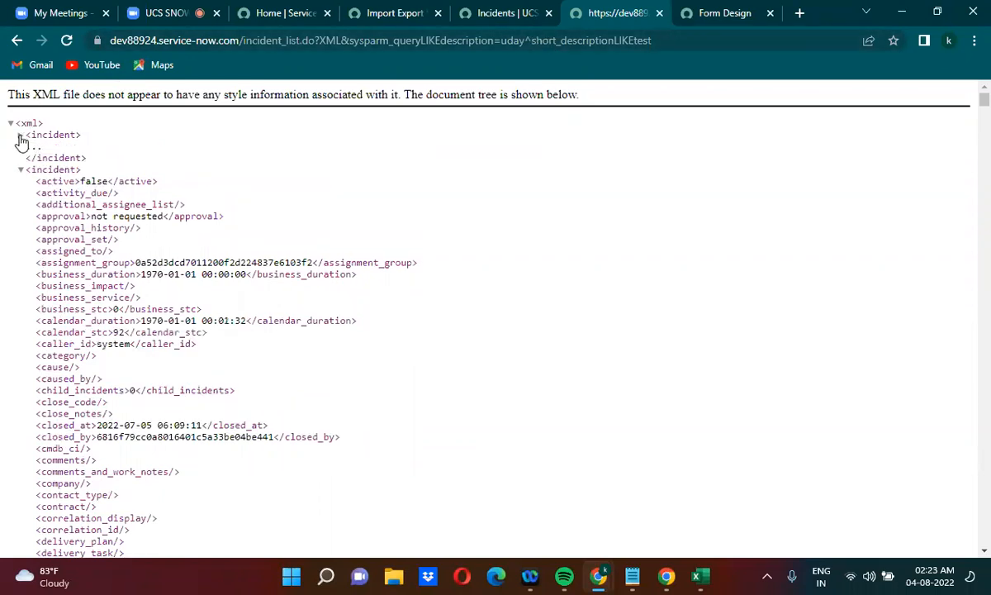
click(21, 171)
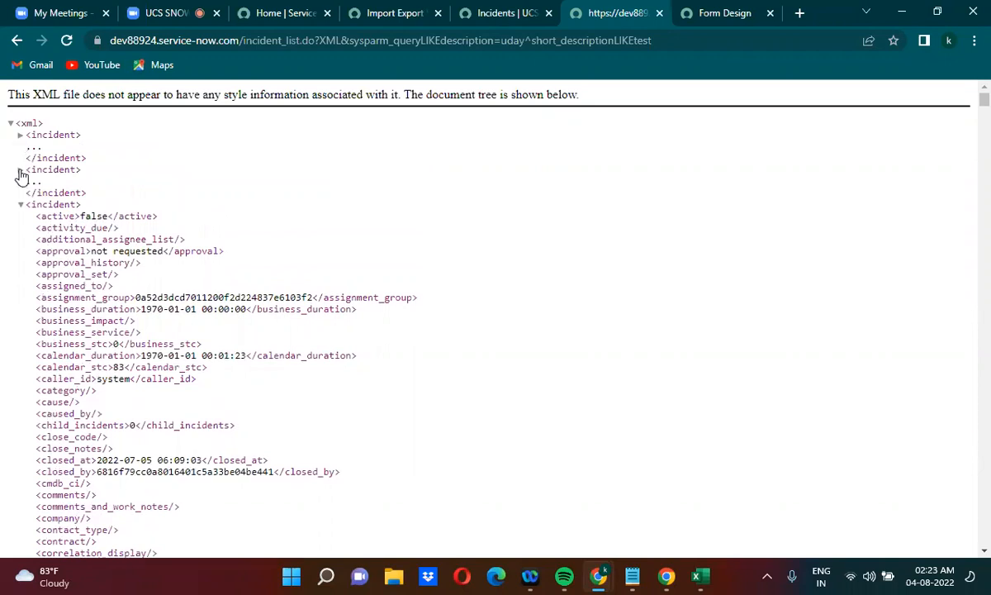
click(21, 205)
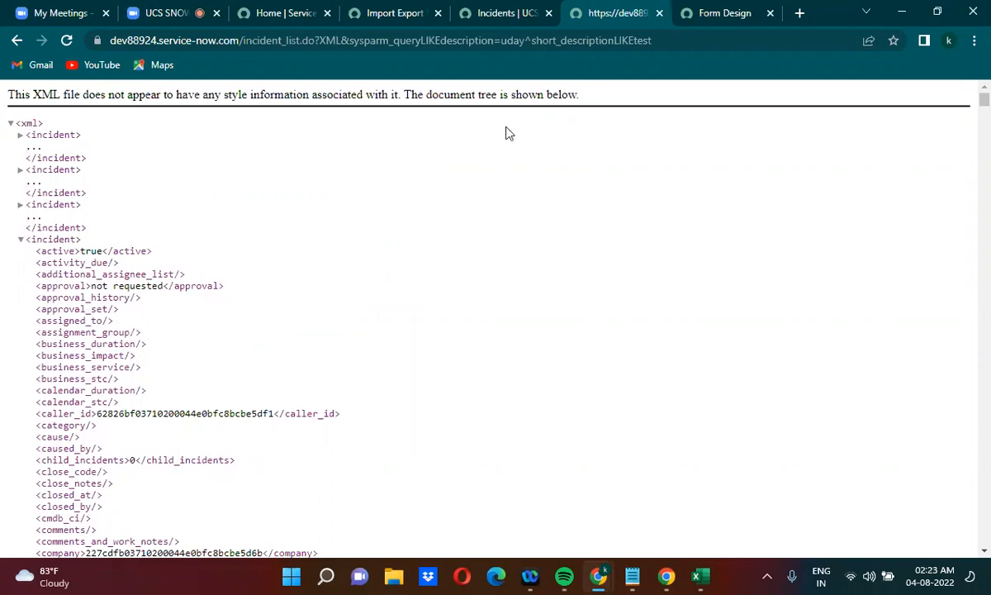
Switch to the other Incidents list, whose query uses u_description, and export it as XML
click(503, 17)
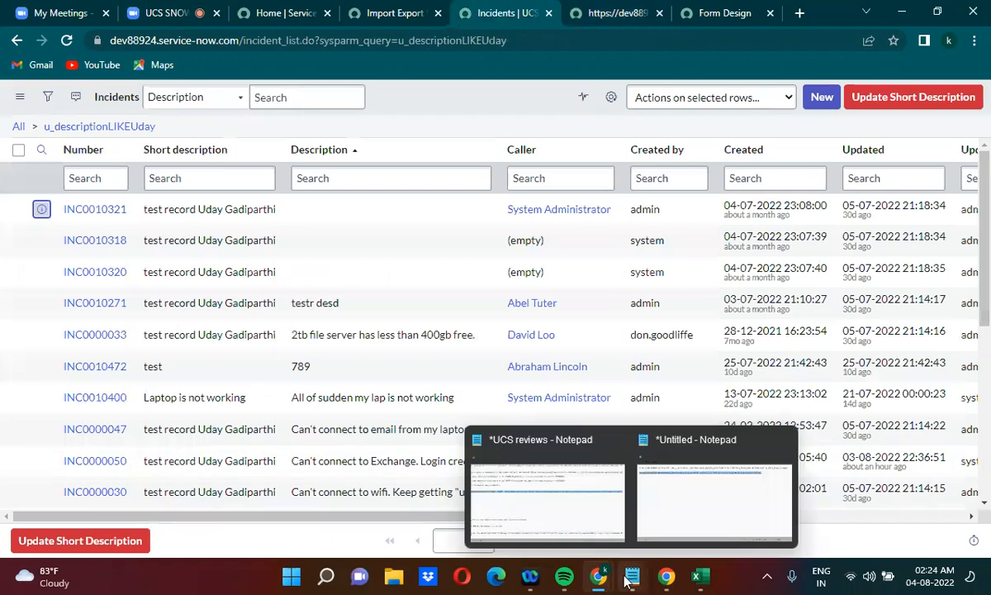
mouse_move(632, 575)
click(723, 475)
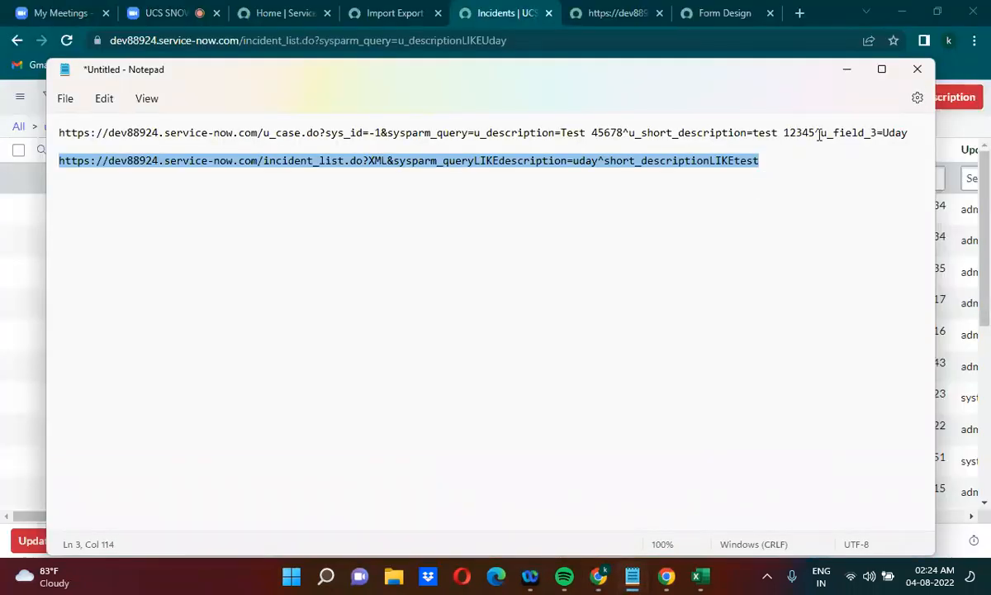
click(847, 70)
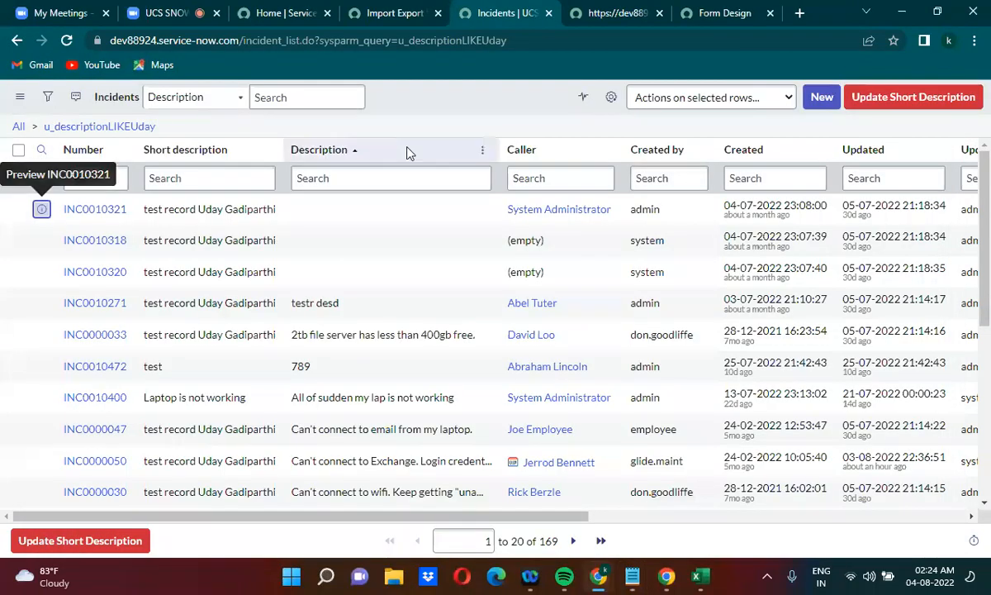
click(268, 152)
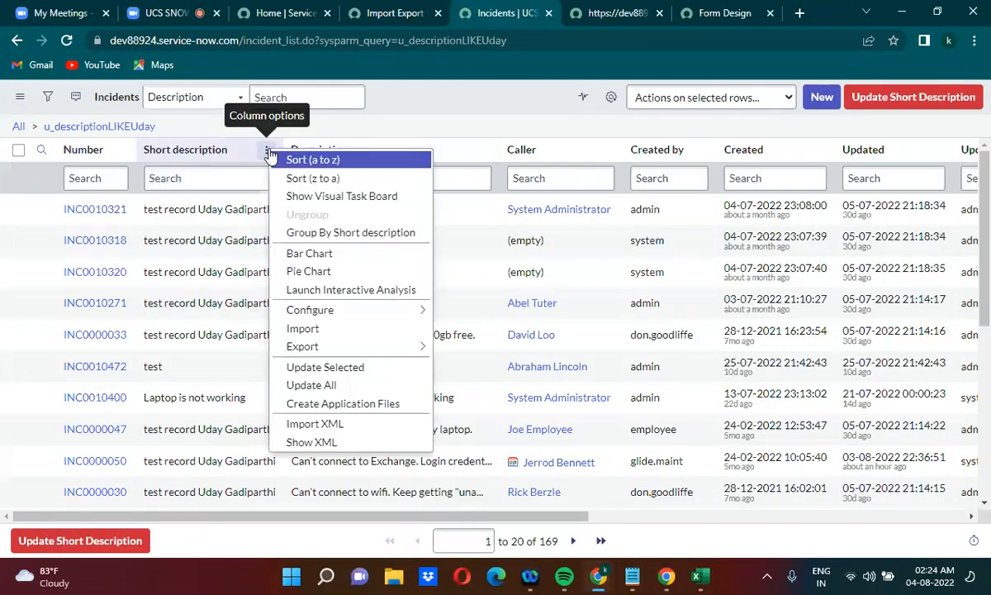
mouse_move(330, 347)
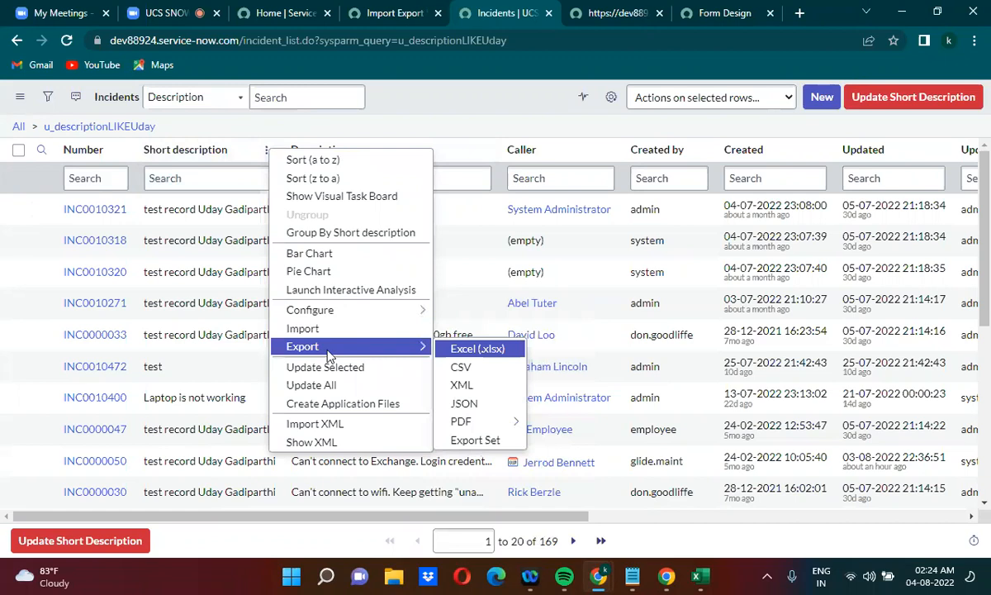
click(462, 385)
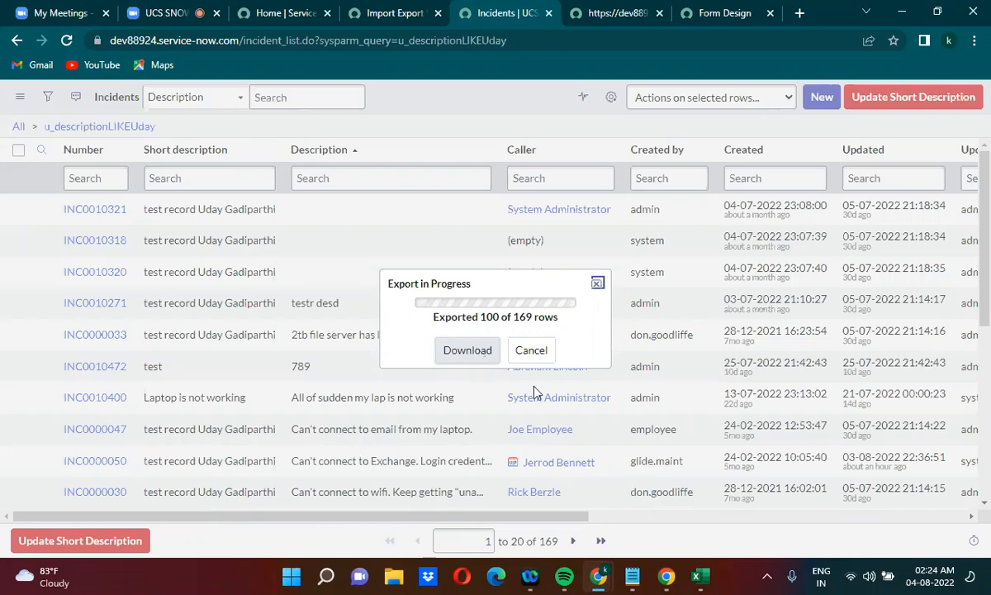
Return to the untitled Notepad file, copy the u_case.do URL and paste it below the incident_list.do URL
mouse_move(632, 575)
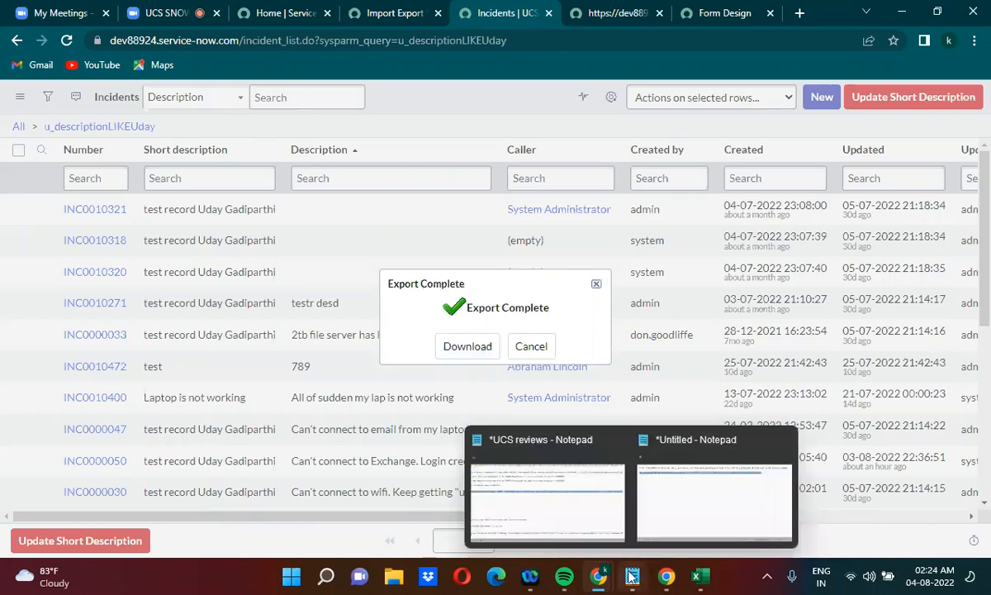
click(690, 484)
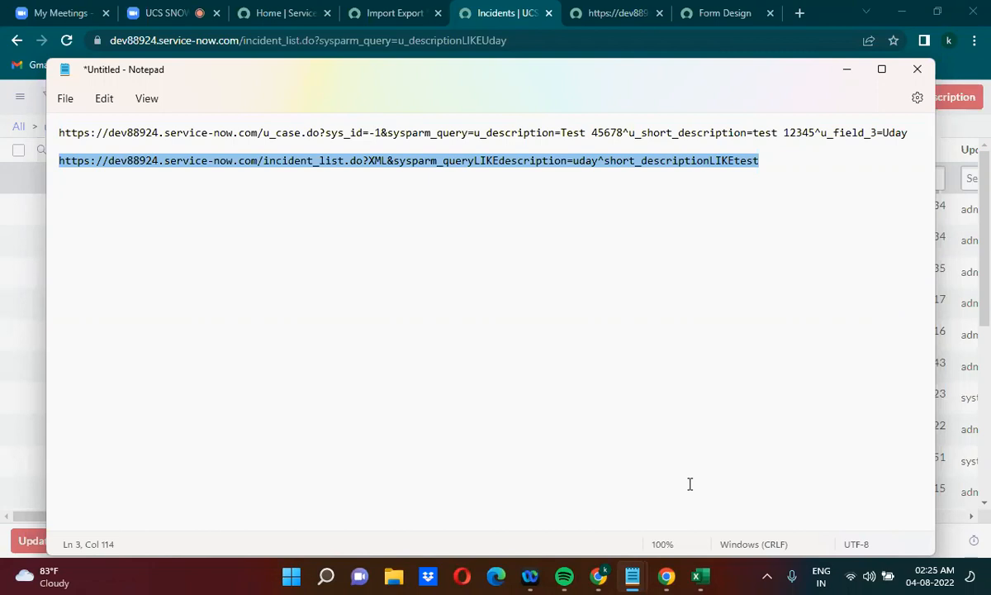
click(560, 132)
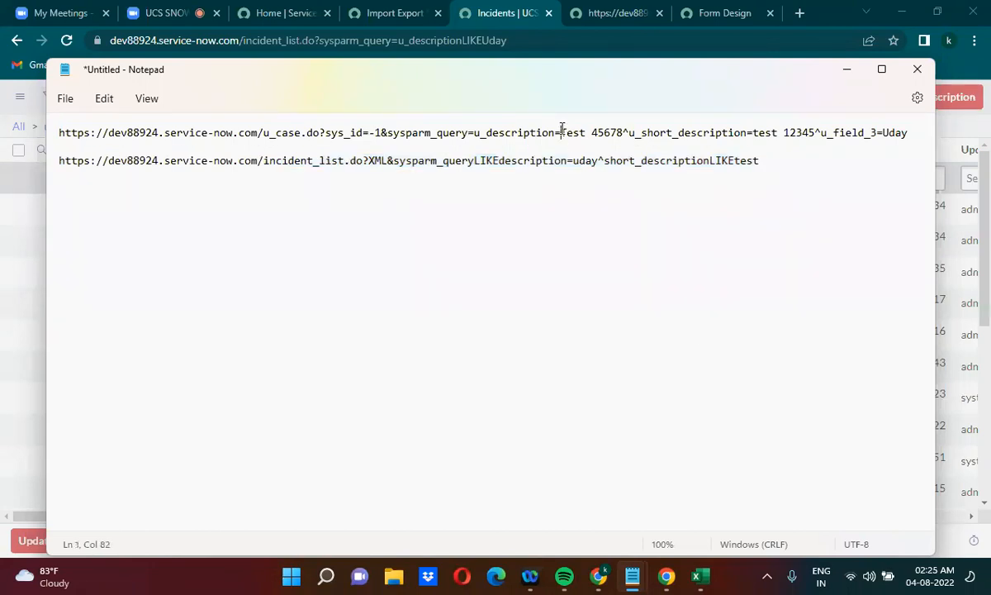
drag(561, 133, 621, 138)
click(321, 133)
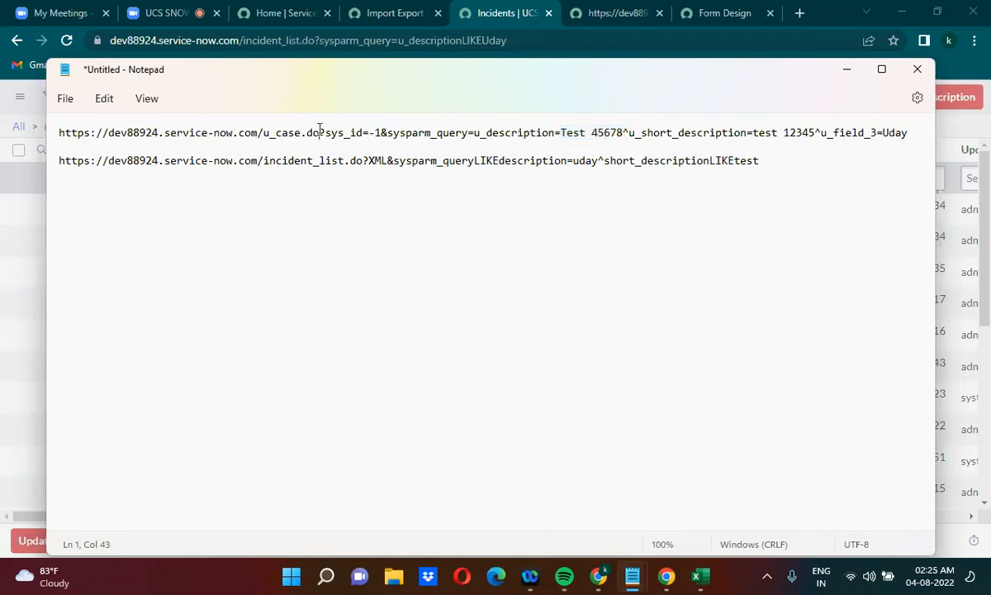
triple_click(60, 132)
key(ctrl+c)
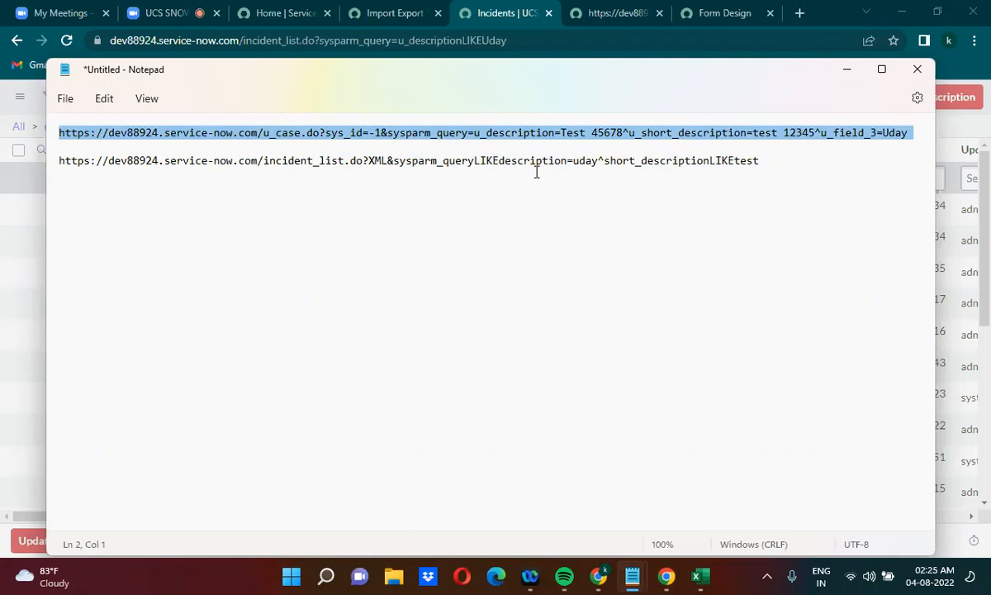
click(766, 161)
key(Return)
key(Return)
key(Return)
key(Return)
key(Return)
key(Return)
key(Return)
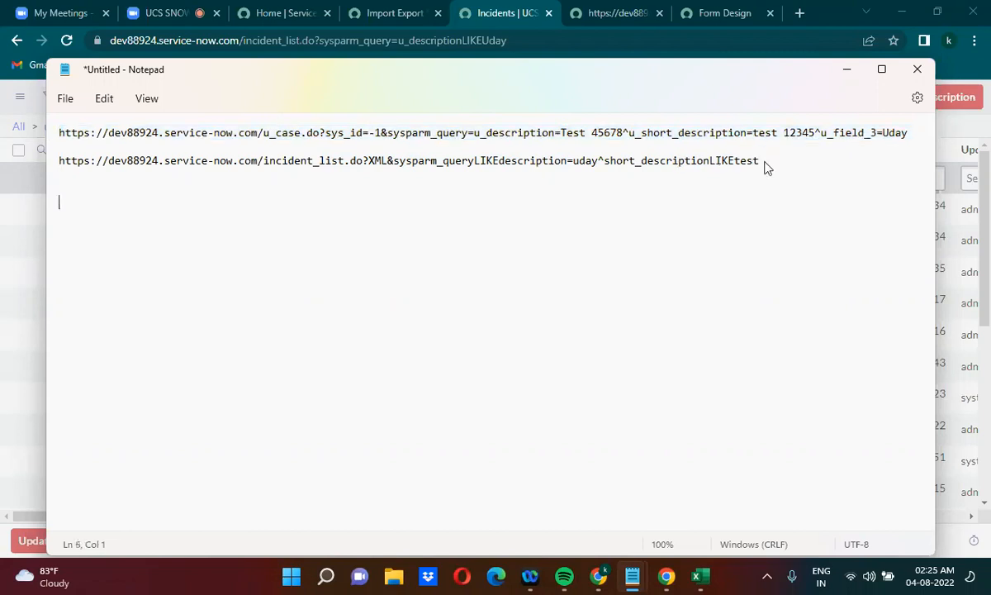
key(ctrl+v)
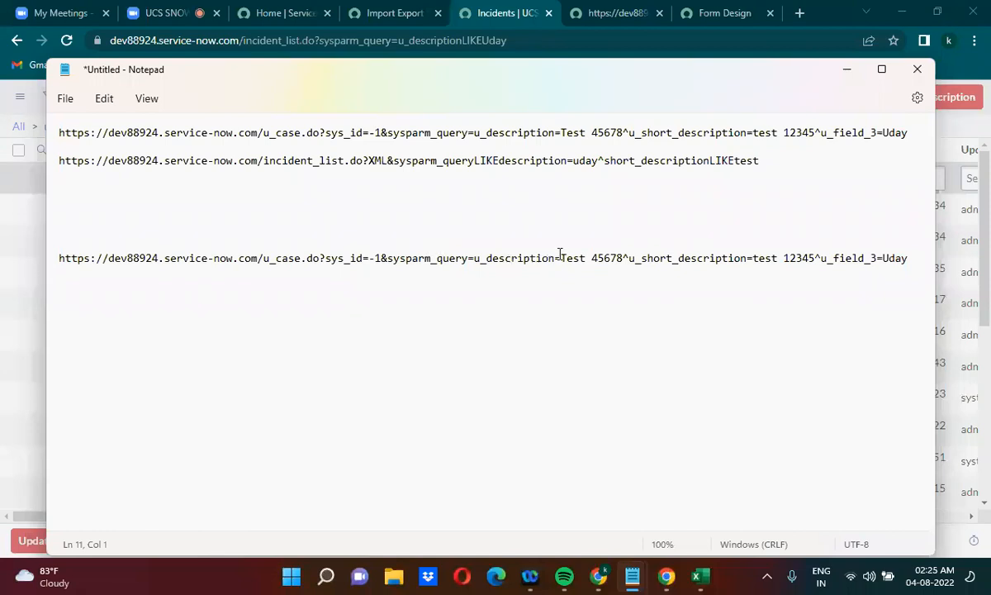
Move Test 45678 out of the duplicated URL's u_description value into a new line above it: var des = 'Test 45678';
drag(561, 258, 625, 246)
key(ctrl+c)
key(BackSpace)
click(79, 226)
text(var)
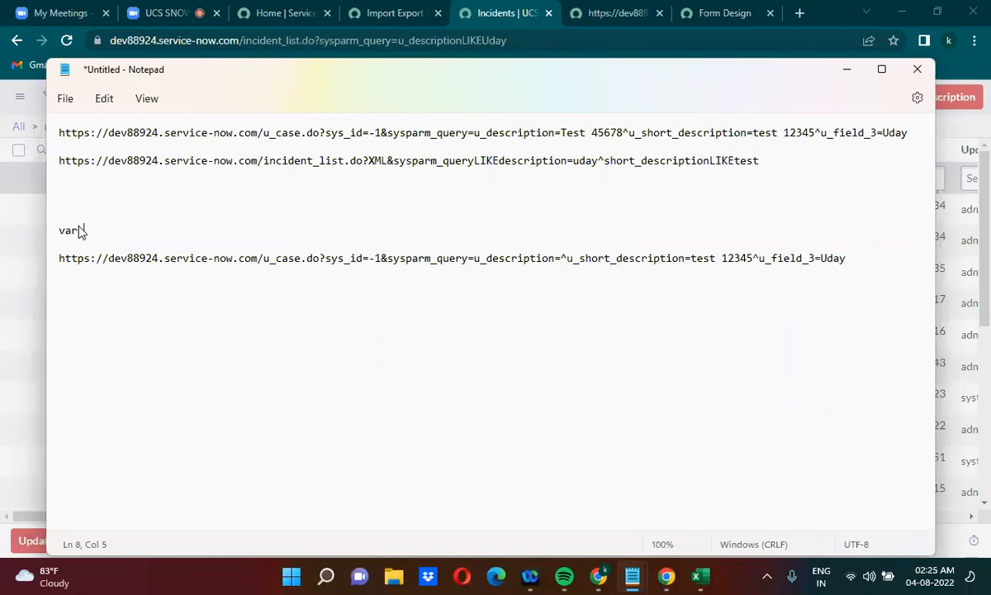
text( des = '';)
key(Left)
key(Left)
key(ctrl+v)
Replace the quoted value of the des variable with current.description
double_click(89, 233)
drag(121, 231, 195, 230)
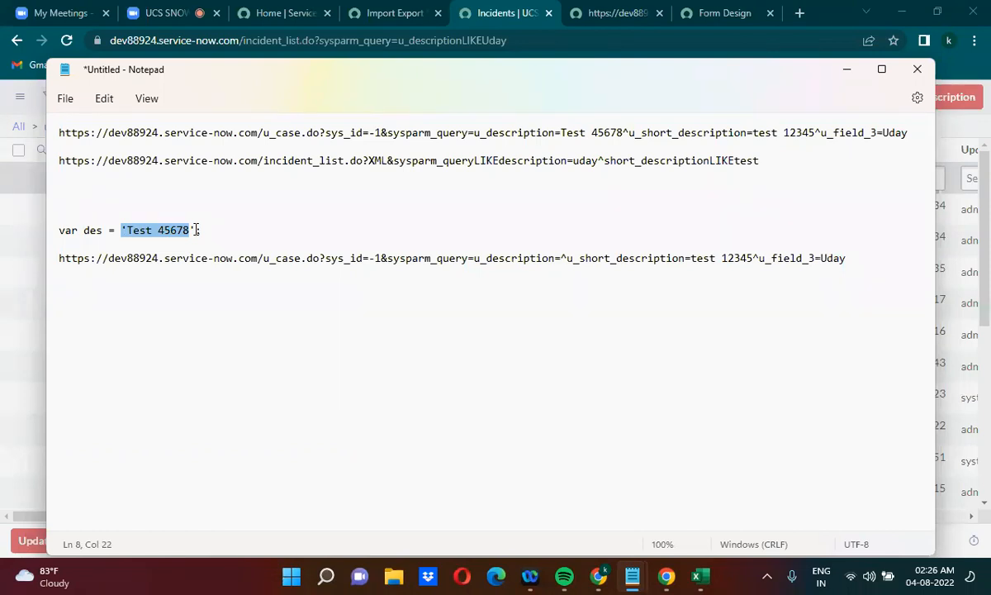
key(BackSpace)
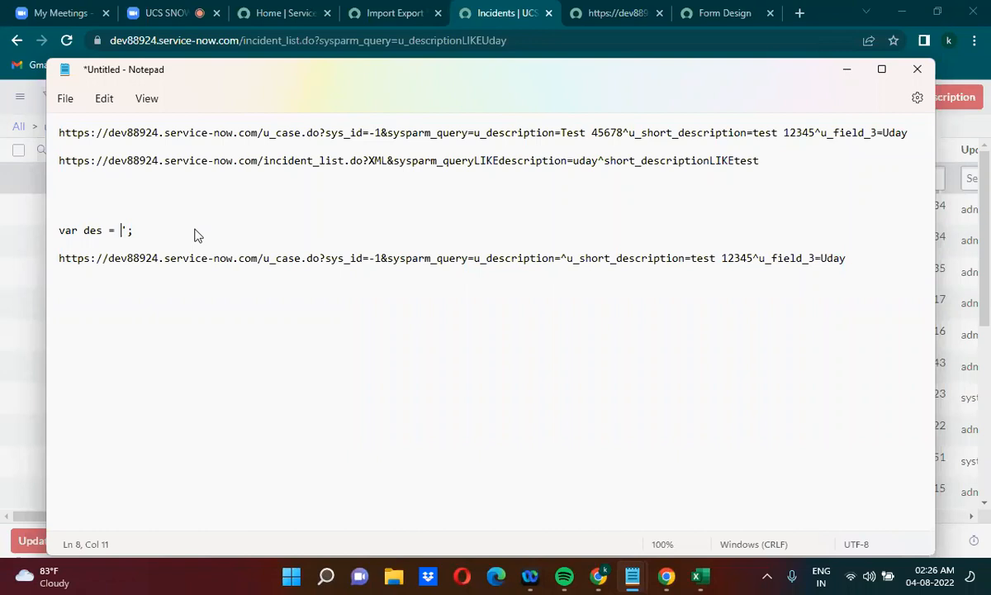
text(current.description)
click(121, 231)
drag(120, 231, 241, 230)
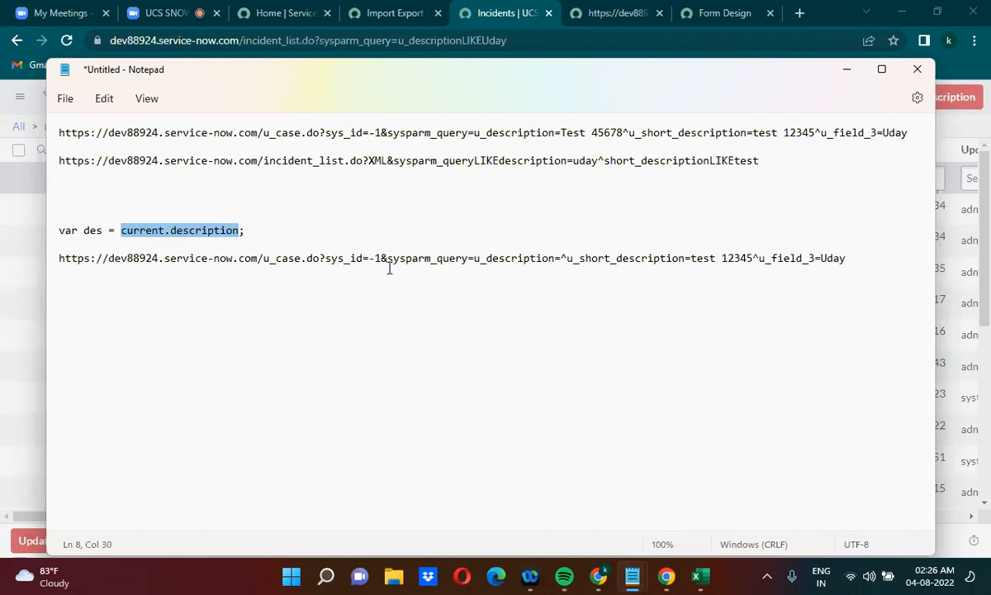
Insert a pair of single quotes after u_description= in the duplicated URL and an opening single quote before https
click(562, 256)
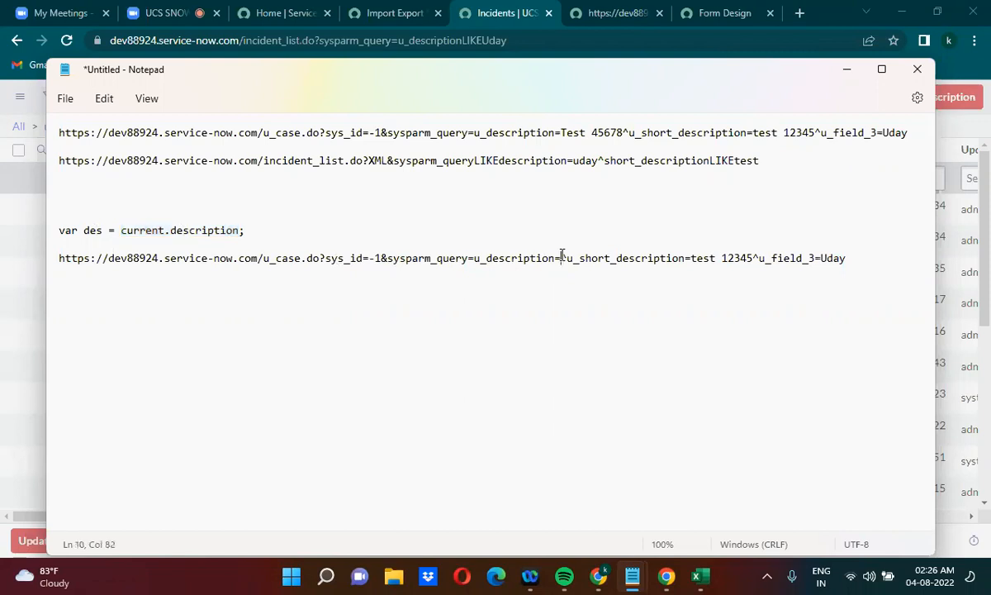
text('')
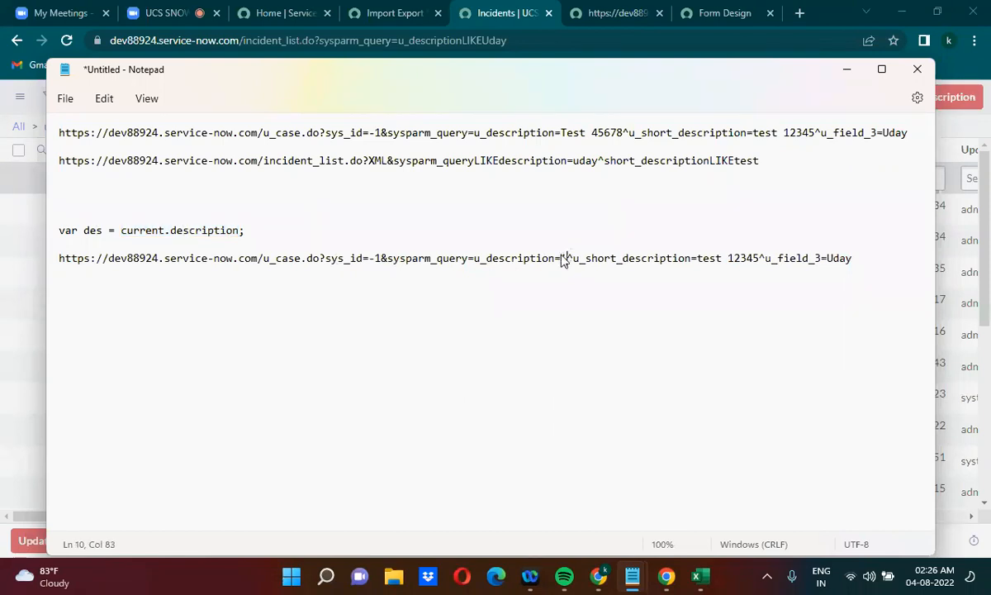
key(Left)
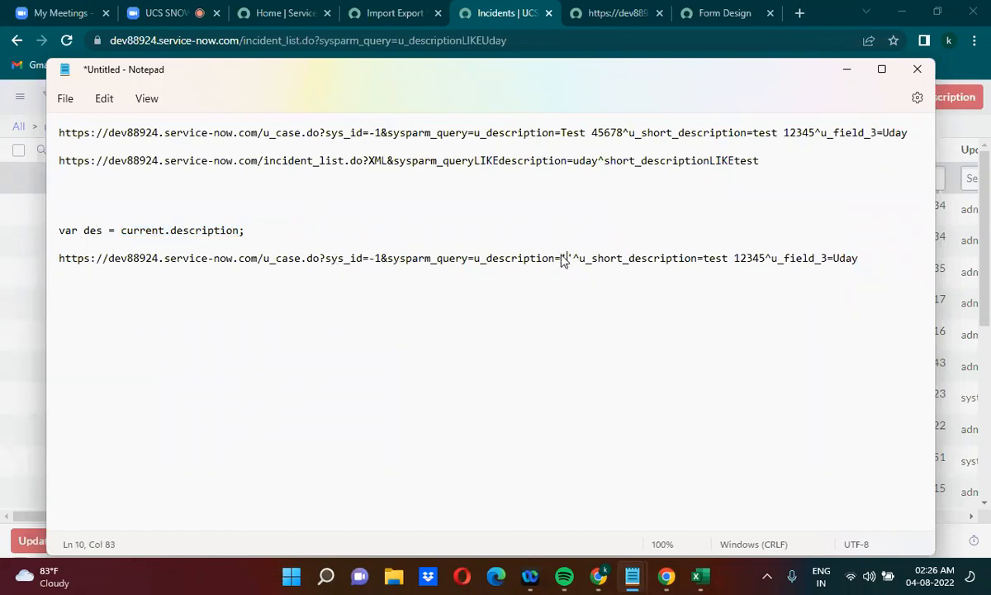
click(59, 258)
text(')
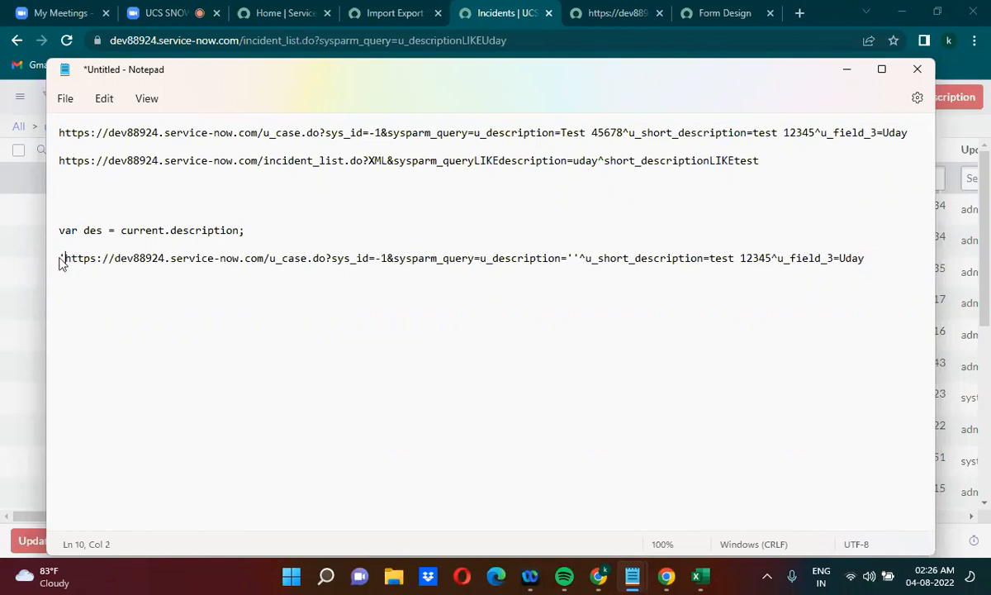
Insert +des+ between the quotes after u_description= and end the URL string with a closing single quote and semicolon
click(572, 258)
text(++)
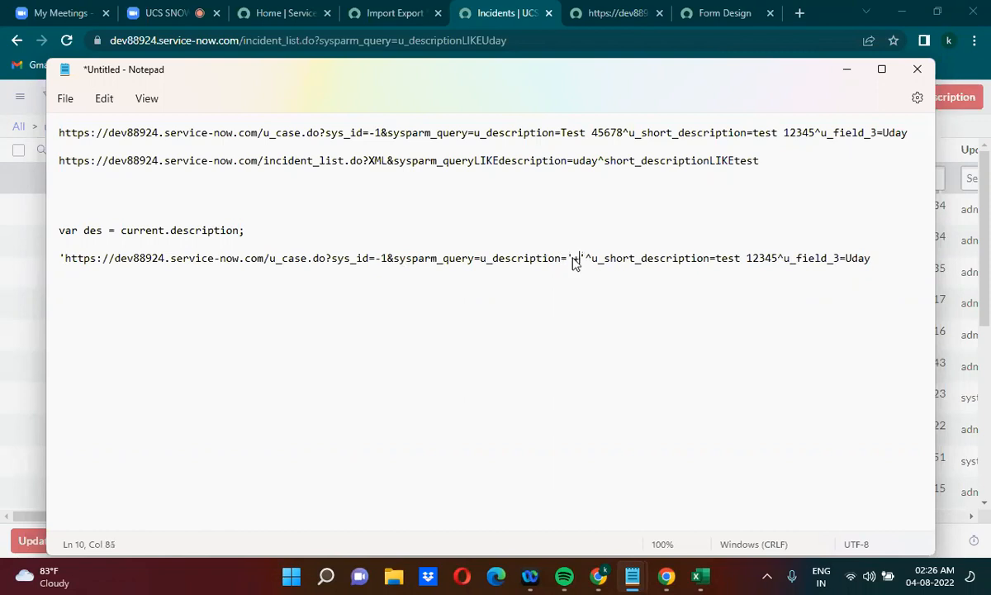
key(Left)
text(des)
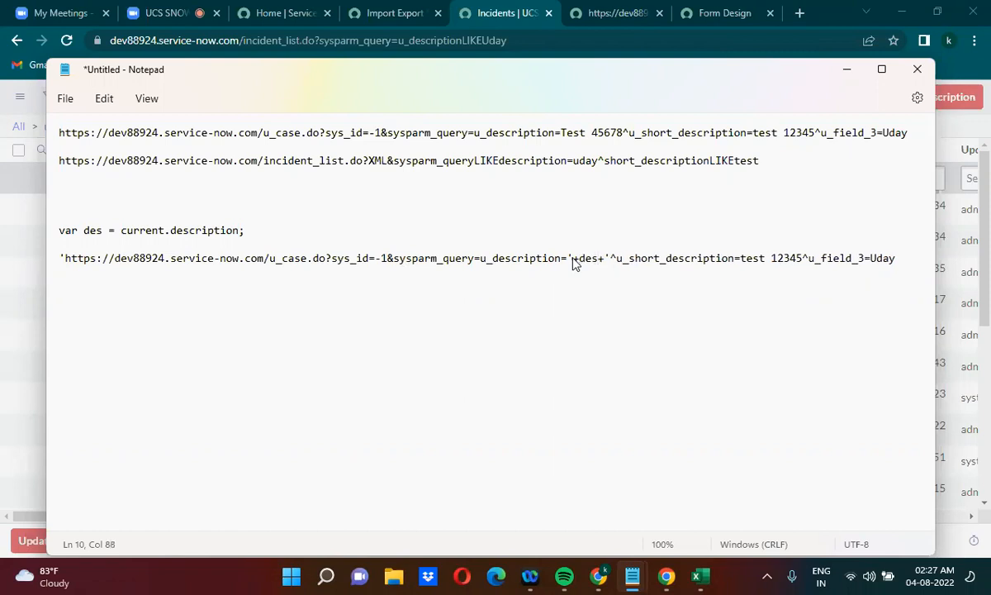
click(895, 258)
text(';)
double_click(587, 257)
Switch to the Zoom meeting and request stopping its cloud recording
click(130, 4)
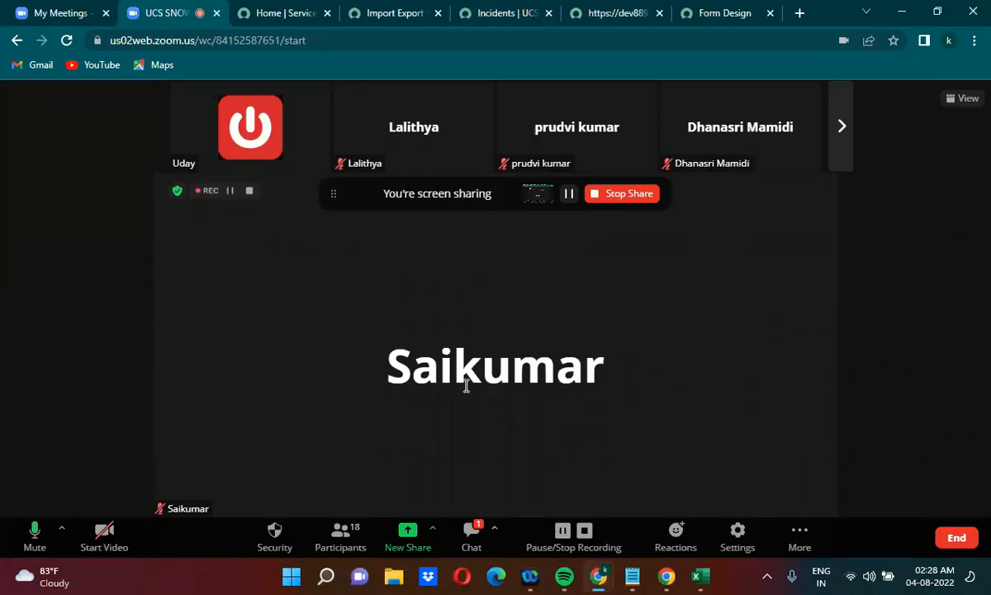
click(587, 533)
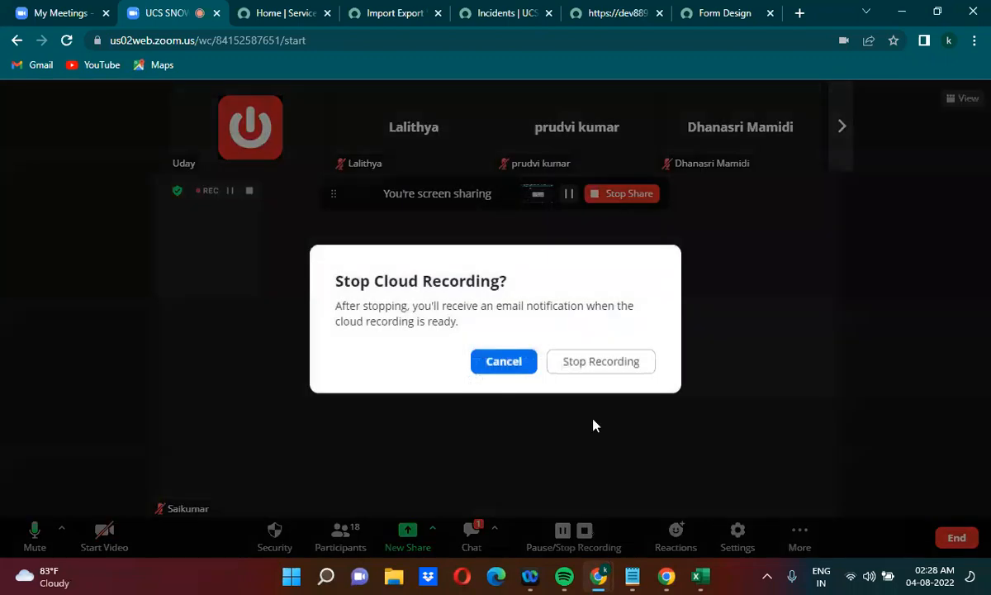